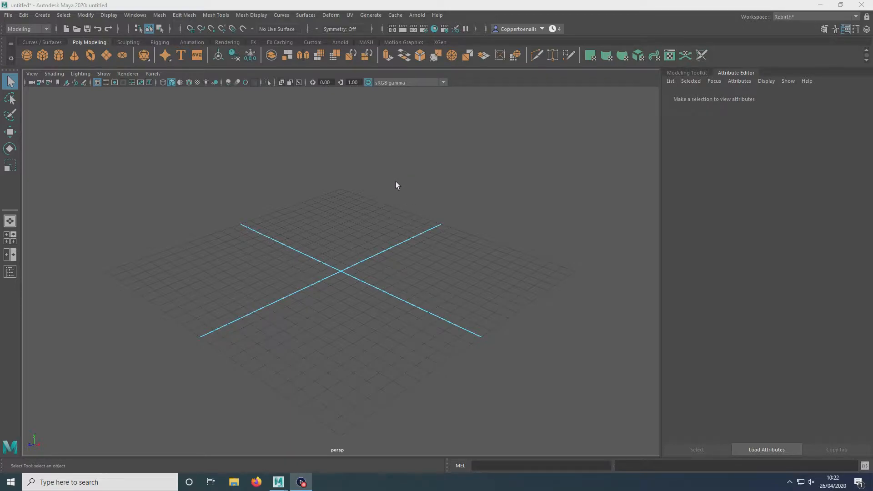
# Step: Examine the empty scene grid from several angles
pyautogui.keyDown('alt'); pyautogui.moveTo(432, 188); pyautogui.dragTo(387, 221); pyautogui.keyUp('alt')
pyautogui.keyDown('alt'); pyautogui.moveTo(392, 222); pyautogui.dragTo(378, 209, button='right'); pyautogui.keyUp('alt')
pyautogui.keyDown('alt'); pyautogui.moveTo(388, 271); pyautogui.dragTo(342, 242); pyautogui.keyUp('alt')
pyautogui.scroll(3, 389, 250)
pyautogui.scroll(-5, 389, 247)
pyautogui.scroll(1, 390, 248)
pyautogui.scroll(-1, 389, 247)
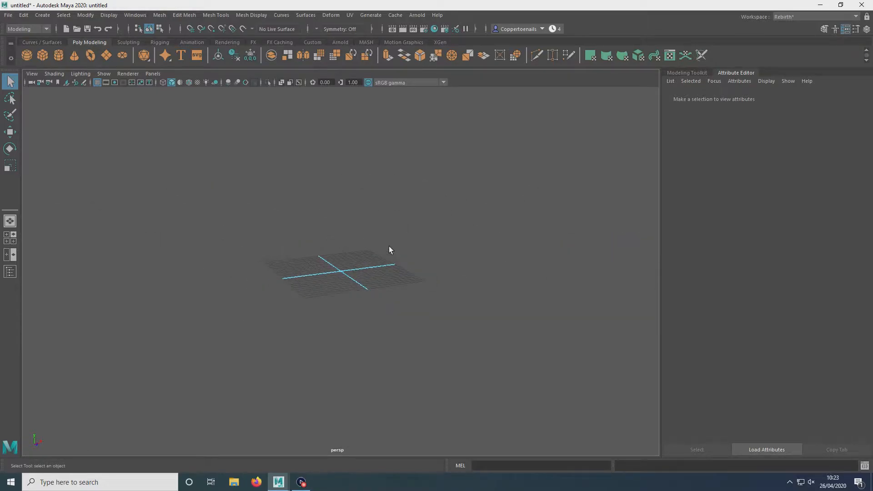
pyautogui.scroll(3, 391, 249)
pyautogui.keyDown('alt'); pyautogui.moveTo(392, 252); pyautogui.dragTo(320, 289); pyautogui.keyUp('alt')
pyautogui.keyDown('alt'); pyautogui.moveTo(320, 288); pyautogui.dragTo(364, 222, button='right'); pyautogui.keyUp('alt')
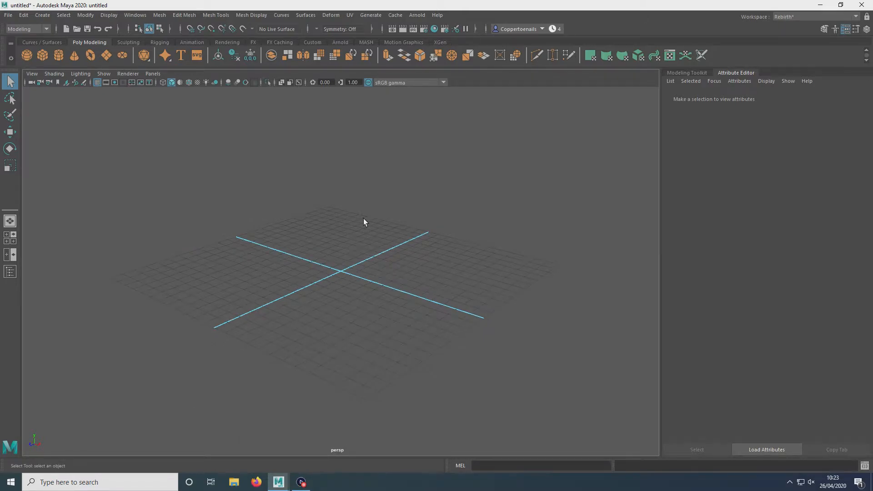
pyautogui.keyDown('alt'); pyautogui.moveTo(381, 191); pyautogui.dragTo(360, 225); pyautogui.keyUp('alt')
pyautogui.click(49, 17)
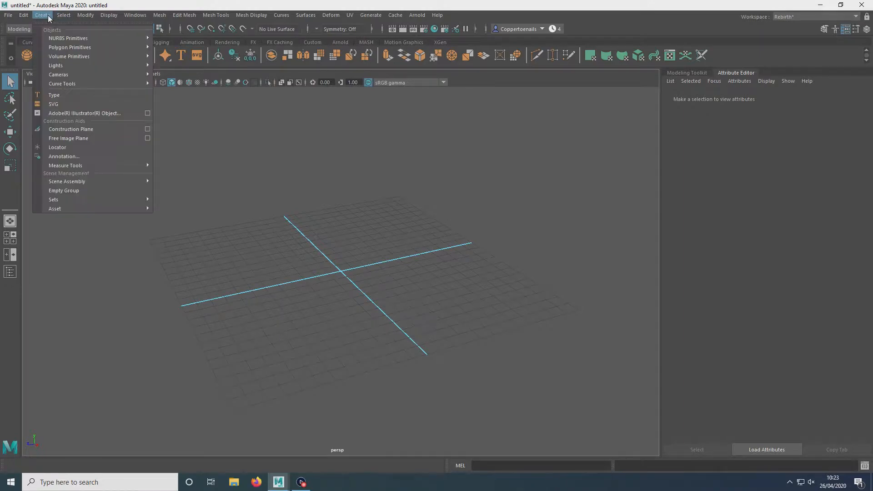
pyautogui.moveTo(54, 50)
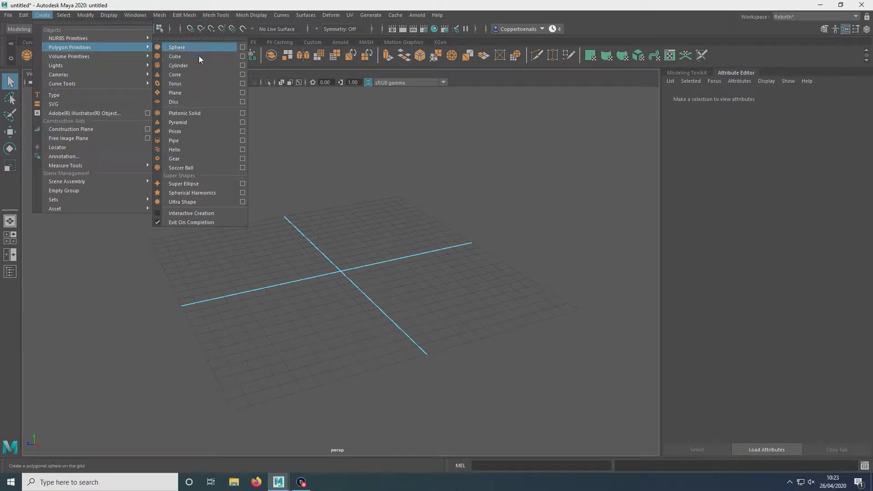
pyautogui.click(201, 90)
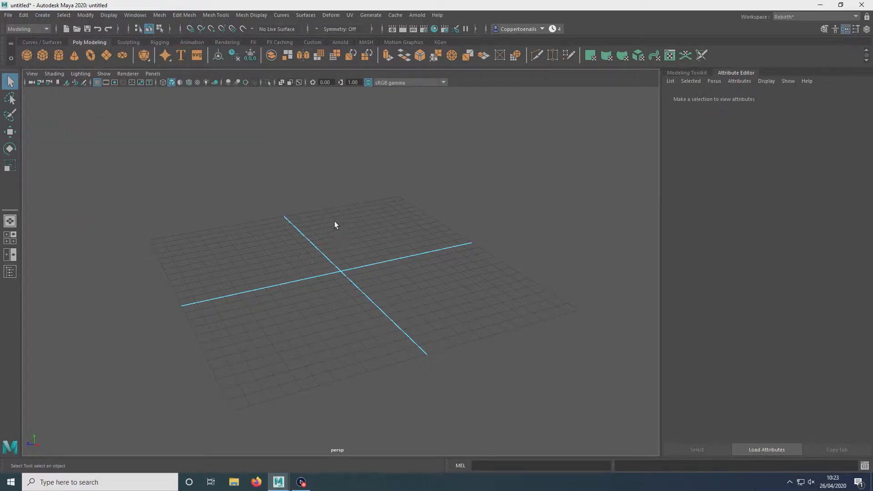
pyautogui.keyDown('shift'); pyautogui.moveTo(334, 221); pyautogui.dragTo(286, 223, button='right'); pyautogui.keyUp('shift')
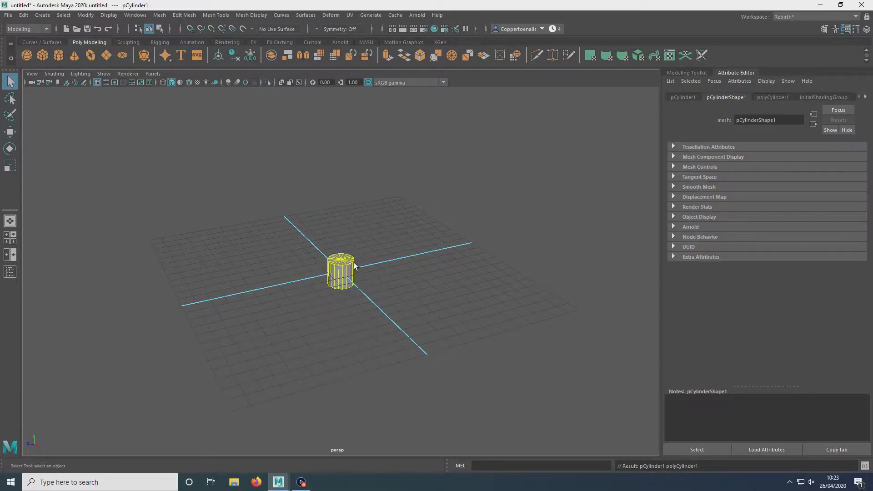
pyautogui.press('Delete')
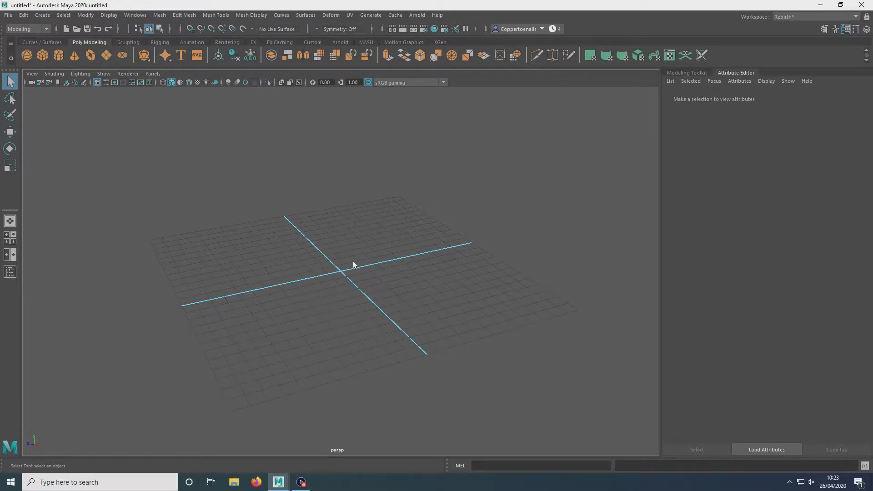
# Step: Create a polygon cylinder with reduced axis divisions through the Polygon Cylinder Options
pyautogui.keyDown('shift'); pyautogui.moveTo(354, 261); pyautogui.dragTo(324, 265, button='right'); pyautogui.keyUp('shift')
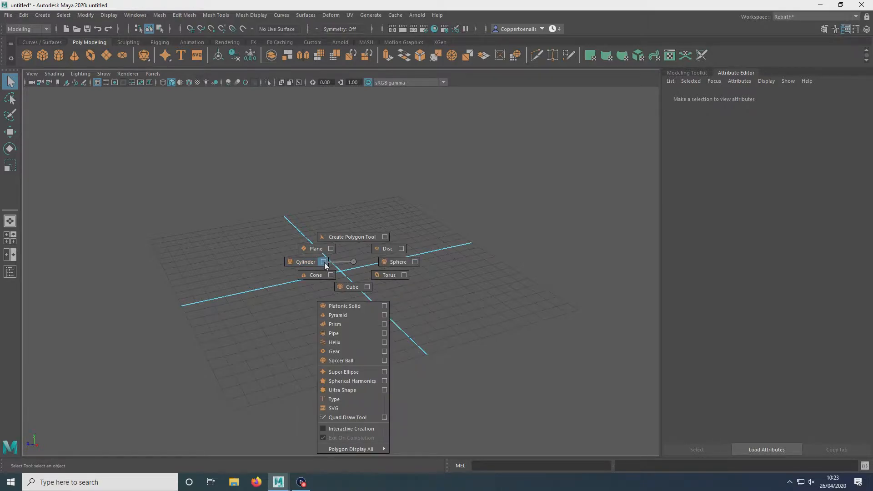
pyautogui.keyDown('shift'); pyautogui.moveTo(326, 266); pyautogui.dragTo(325, 267, button='right'); pyautogui.keyUp('shift')
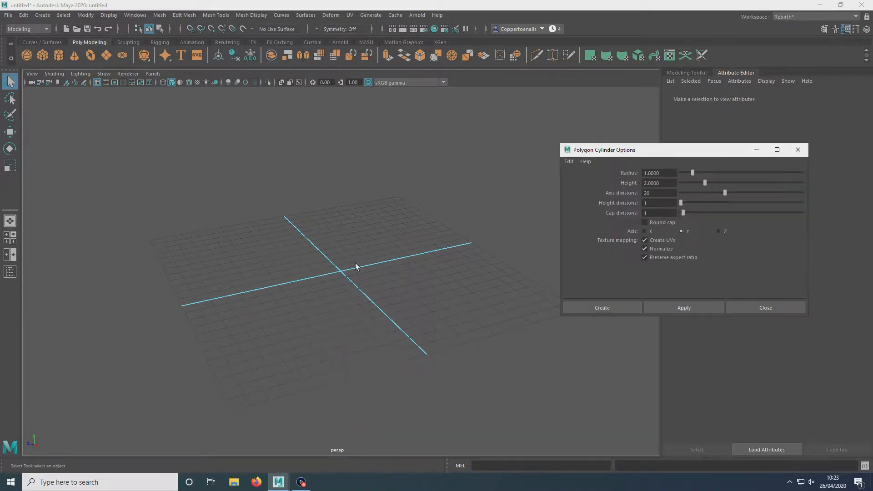
pyautogui.moveTo(664, 155); pyautogui.dragTo(527, 139)
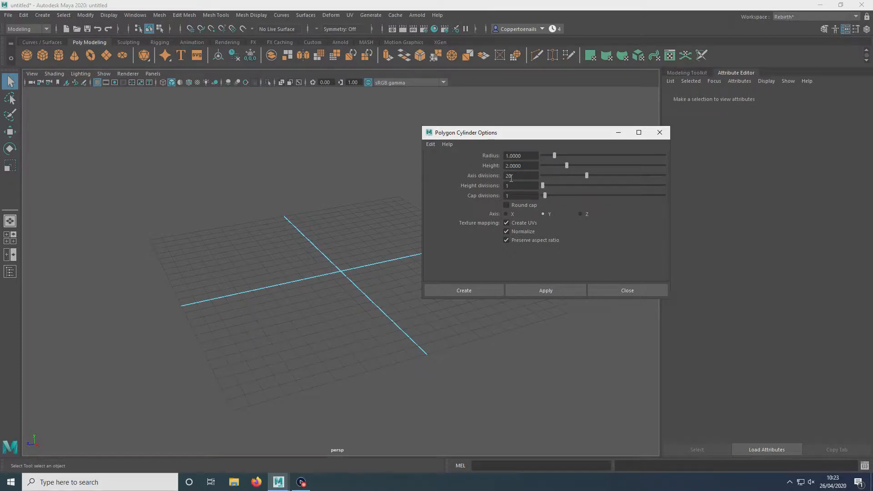
pyautogui.moveTo(587, 174); pyautogui.dragTo(555, 184)
pyautogui.click(471, 294)
# Step: Frame the cylinder and browse the select, paint selection, move, rotate and scale tools on it
pyautogui.keyDown('alt'); pyautogui.moveTo(382, 227); pyautogui.dragTo(400, 310); pyautogui.keyUp('alt')
pyautogui.keyDown('alt'); pyautogui.moveTo(400, 309); pyautogui.dragTo(363, 188, button='right'); pyautogui.keyUp('alt')
pyautogui.keyDown('alt'); pyautogui.moveTo(363, 184); pyautogui.dragTo(422, 242); pyautogui.keyUp('alt')
pyautogui.click(346, 280)
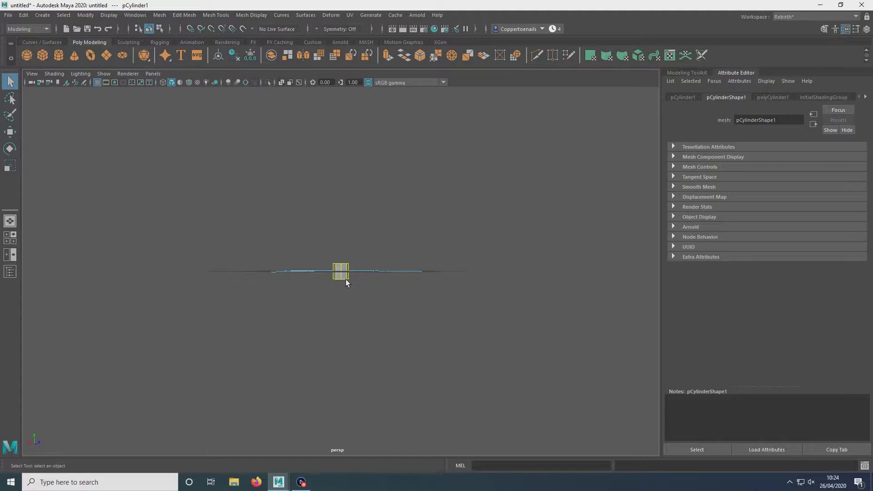
pyautogui.press('f')
pyautogui.keyDown('alt'); pyautogui.moveTo(452, 259); pyautogui.dragTo(382, 267); pyautogui.keyUp('alt')
pyautogui.scroll(-10, 328, 253)
pyautogui.press('f')
pyautogui.scroll(-5, 425, 255)
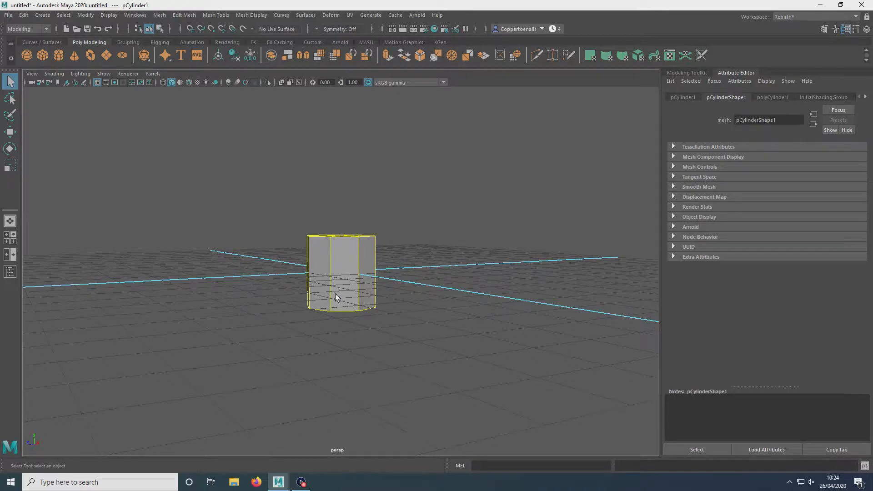
pyautogui.click(11, 115)
pyautogui.click(9, 132)
pyautogui.click(12, 148)
pyautogui.click(10, 132)
pyautogui.click(11, 83)
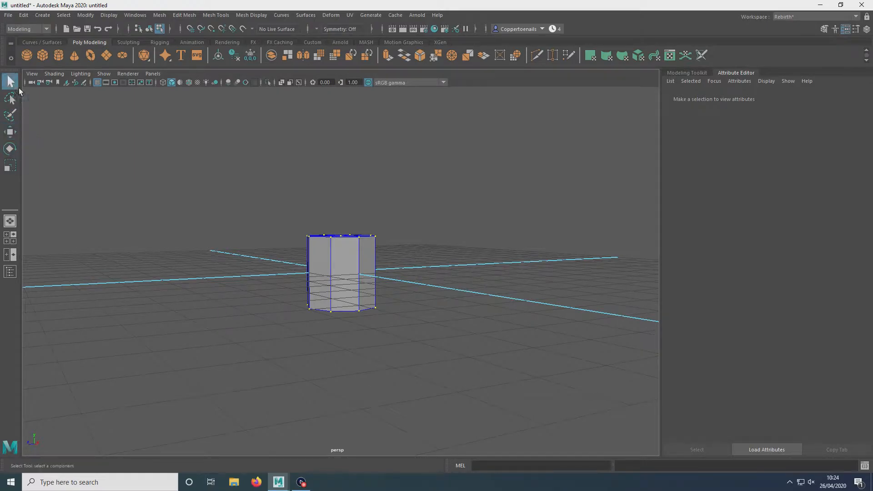
pyautogui.moveTo(319, 260); pyautogui.dragTo(362, 219, button='right')
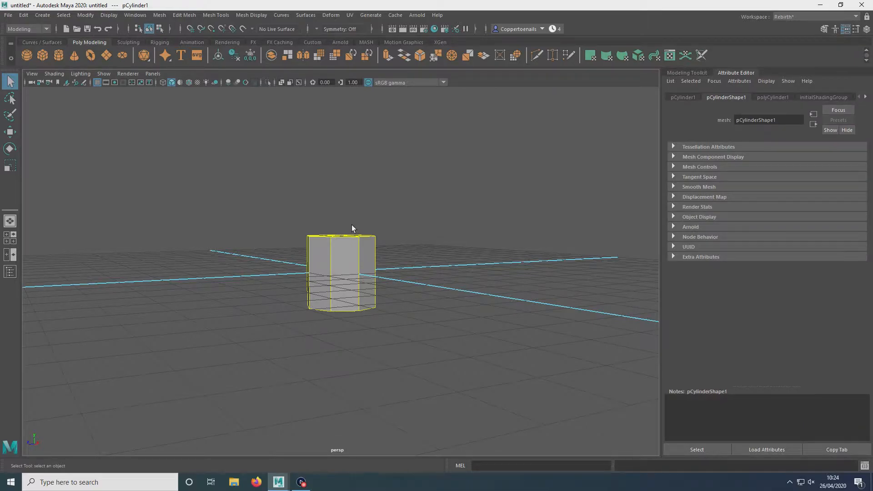
# Step: Try moving the cylinder along an axis with the Move tool, undoing the move
pyautogui.press('e')
pyautogui.press('w')
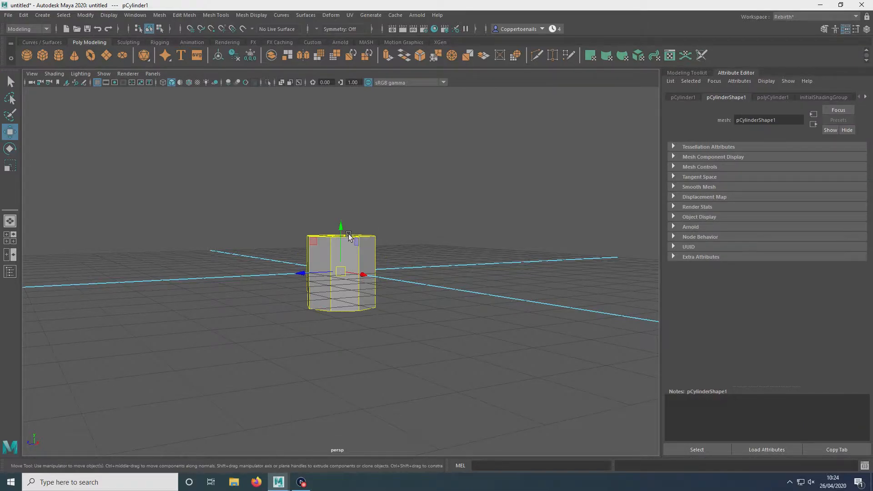
pyautogui.press('r')
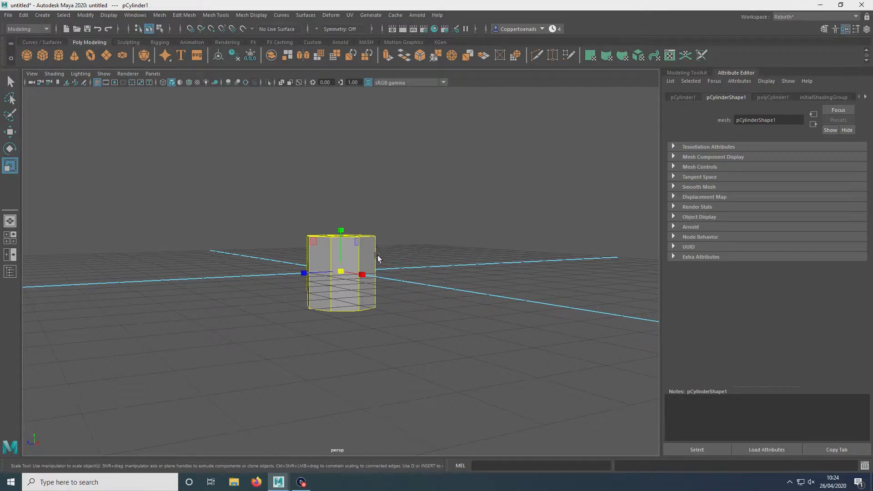
pyautogui.press('w')
pyautogui.moveTo(301, 274); pyautogui.dragTo(327, 256)
pyautogui.hotkey('ctrl', 'z')
pyautogui.hotkey('ctrl', 'z')
pyautogui.hotkey('ctrl', 'z')
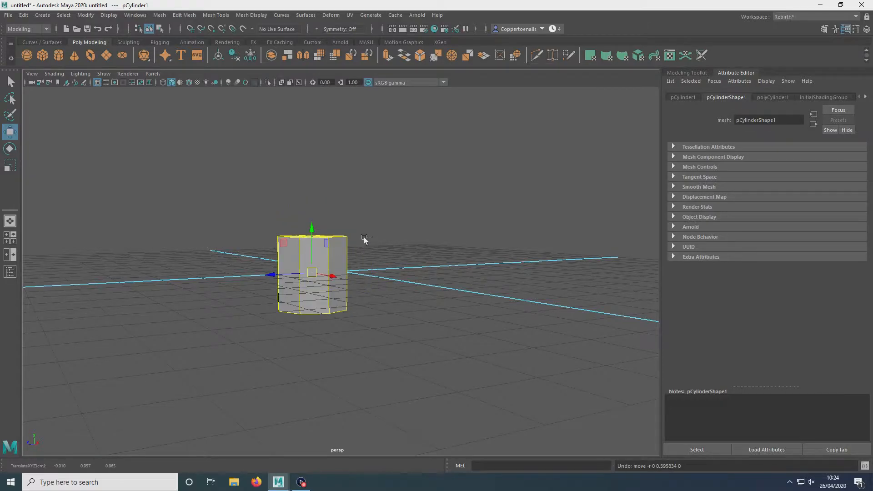
# Step: Try rotating the cylinder freely with the Rotate tool, undoing each rotation
pyautogui.press('e')
pyautogui.moveTo(287, 250)
pyautogui.mouseDown()
pyautogui.moveTo(261, 294)
pyautogui.moveTo(277, 239)
pyautogui.mouseUp()
pyautogui.hotkey('ctrl', 'z')
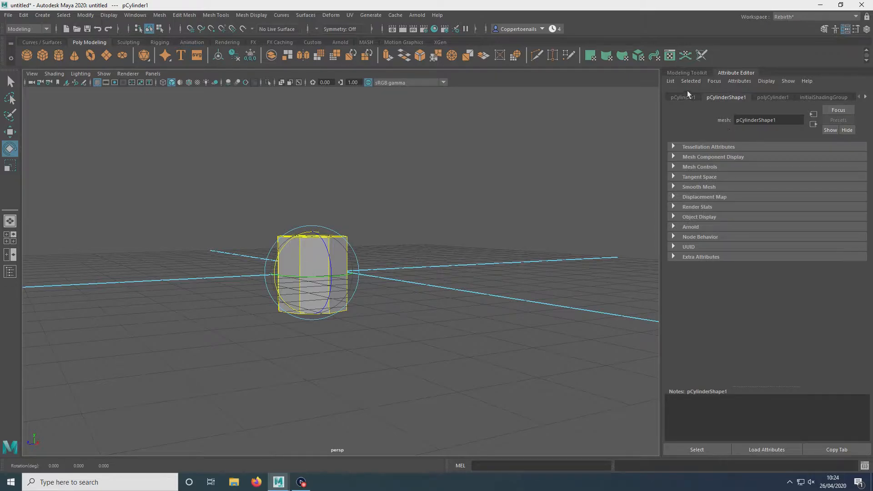
pyautogui.moveTo(360, 231)
pyautogui.mouseDown()
pyautogui.moveTo(345, 217)
pyautogui.moveTo(367, 218)
pyautogui.mouseUp()
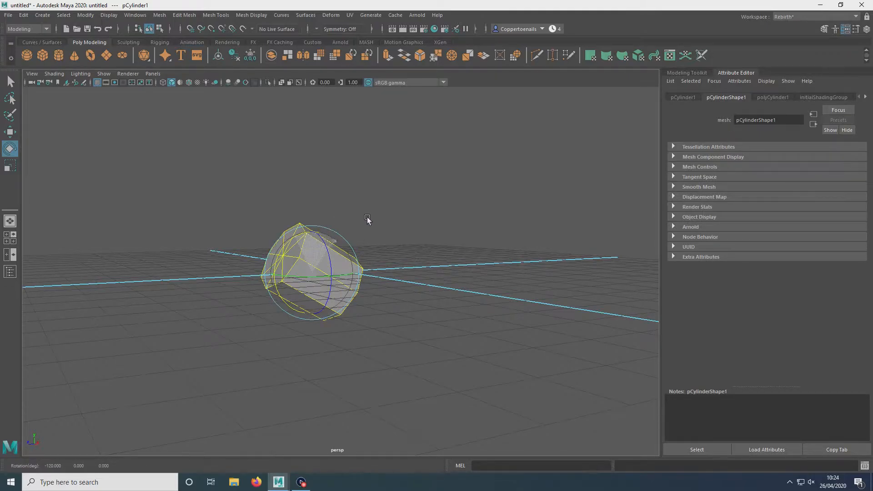
pyautogui.hotkey('ctrl', 'z')
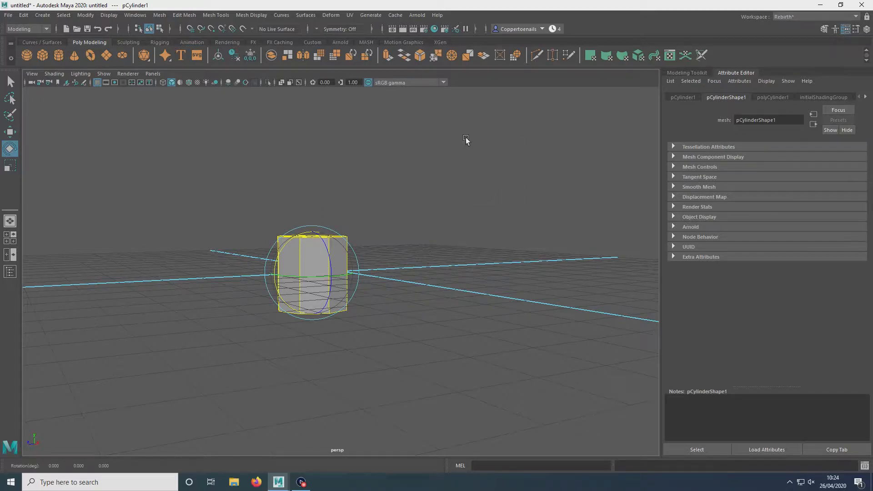
# Step: Open the Modeling Toolkit and turn the rotate Step Snap off
pyautogui.click(688, 74)
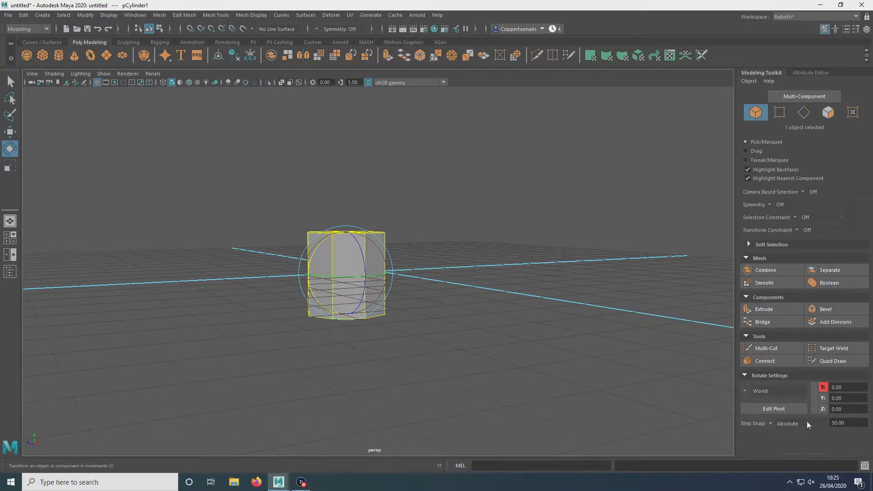
pyautogui.click(774, 424)
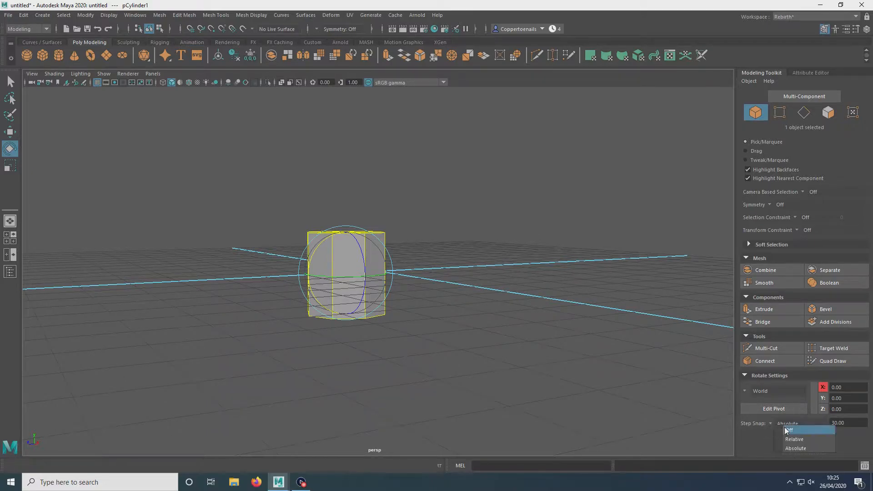
pyautogui.click(788, 430)
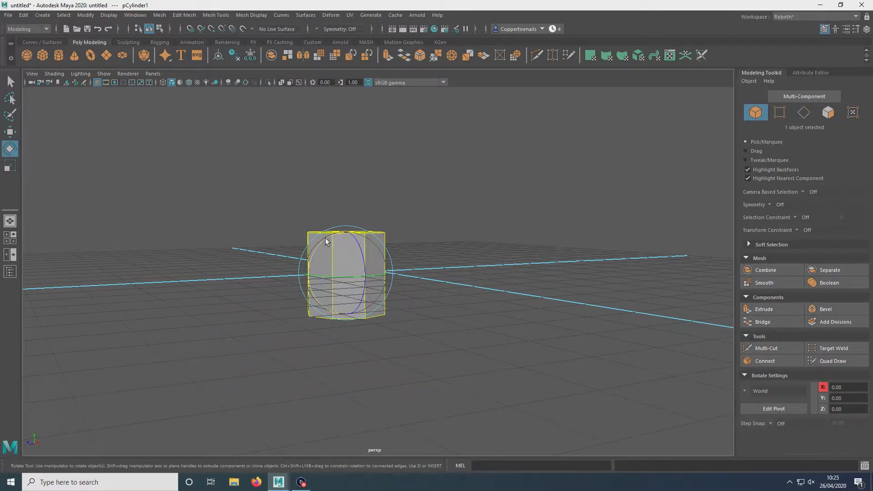
# Step: Try moving and rotating the cylinder again, undoing the changes
pyautogui.press('w')
pyautogui.moveTo(323, 275); pyautogui.dragTo(301, 276)
pyautogui.press('e')
pyautogui.moveTo(302, 240); pyautogui.dragTo(291, 257)
pyautogui.hotkey('ctrl', 'z')
pyautogui.hotkey('ctrl', 'z')
pyautogui.hotkey('ctrl', 'z')
pyautogui.hotkey('ctrl', 'z')
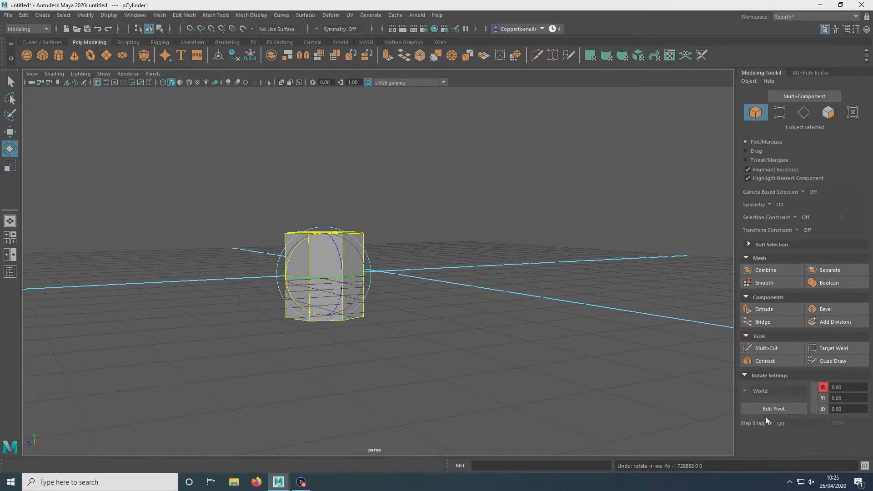
# Step: Set the rotate Step Snap to Absolute at 30 degrees and rotate the cylinder onto its side
pyautogui.click(768, 424)
pyautogui.click(803, 449)
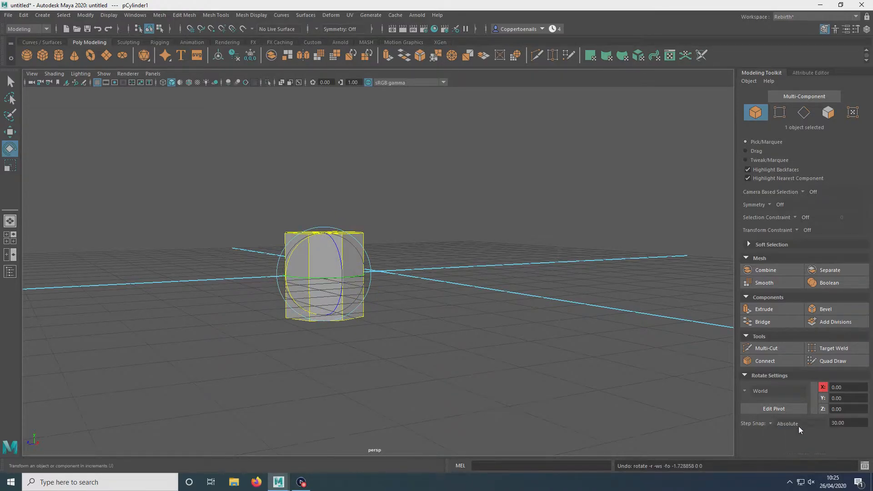
pyautogui.moveTo(298, 242); pyautogui.dragTo(179, 217)
# Step: Scale the cylinder along its length to about 3.33 to form a long bar, then deselect it
pyautogui.press('r')
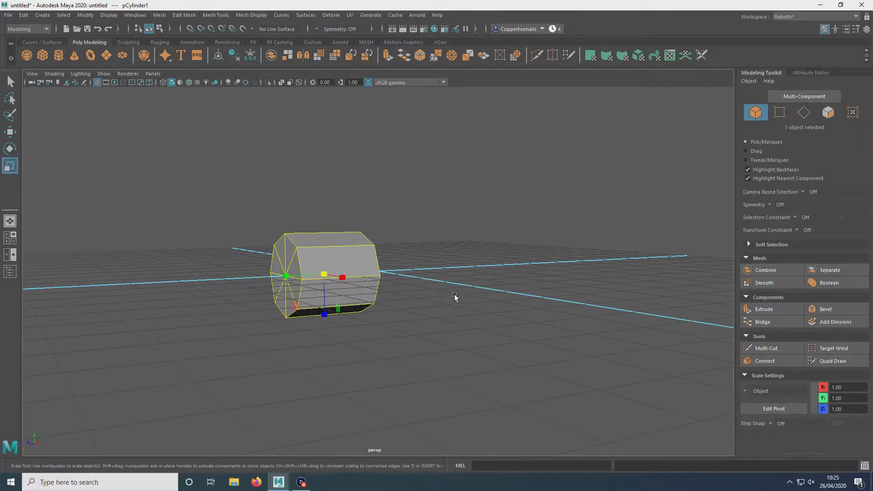
pyautogui.moveTo(324, 275); pyautogui.dragTo(324, 315)
pyautogui.keyDown('alt'); pyautogui.moveTo(373, 214); pyautogui.dragTo(424, 195); pyautogui.keyUp('alt')
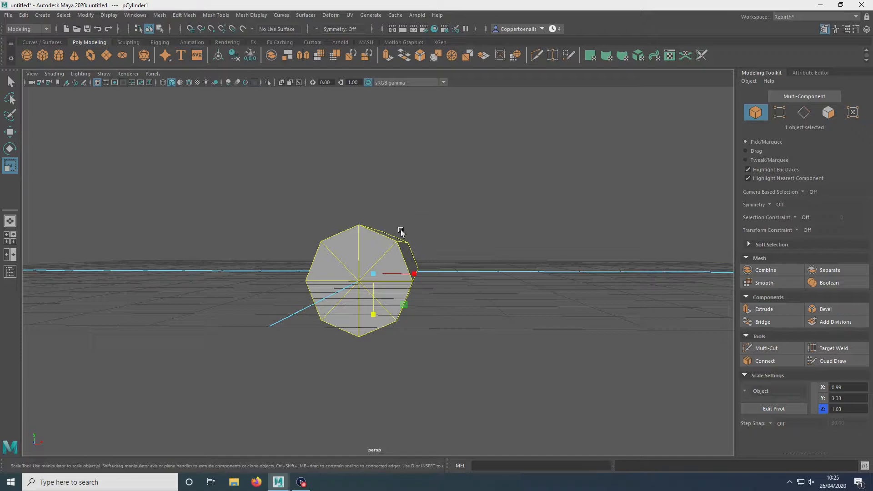
pyautogui.moveTo(375, 312); pyautogui.dragTo(370, 335)
pyautogui.keyDown('alt'); pyautogui.moveTo(371, 335); pyautogui.dragTo(379, 285); pyautogui.keyUp('alt')
pyautogui.moveTo(333, 324); pyautogui.dragTo(471, 173)
pyautogui.press('w')
pyautogui.click(471, 174)
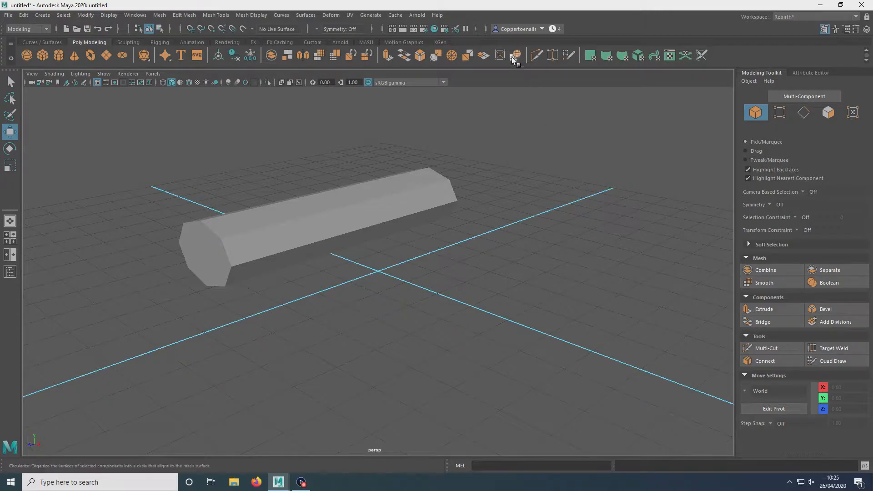
pyautogui.click(855, 17)
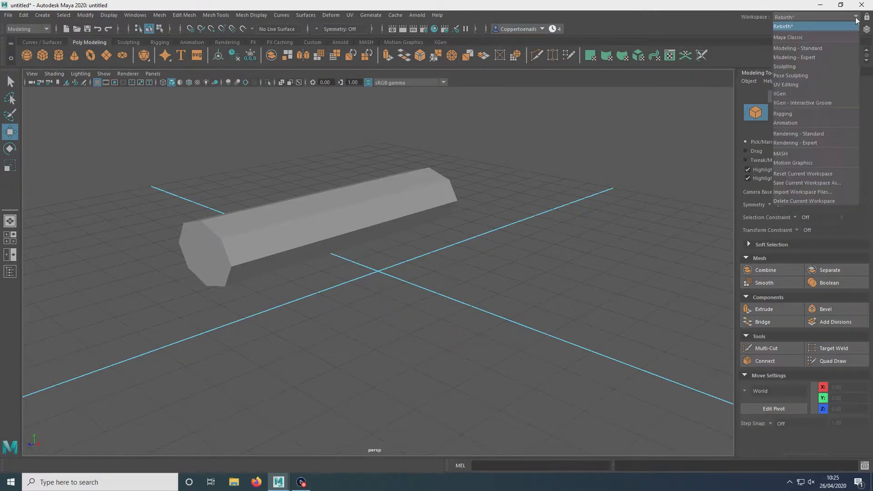
pyautogui.click(798, 26)
# Step: Rescale the cylinder to a shorter bar and raise it above the grid
pyautogui.click(454, 188)
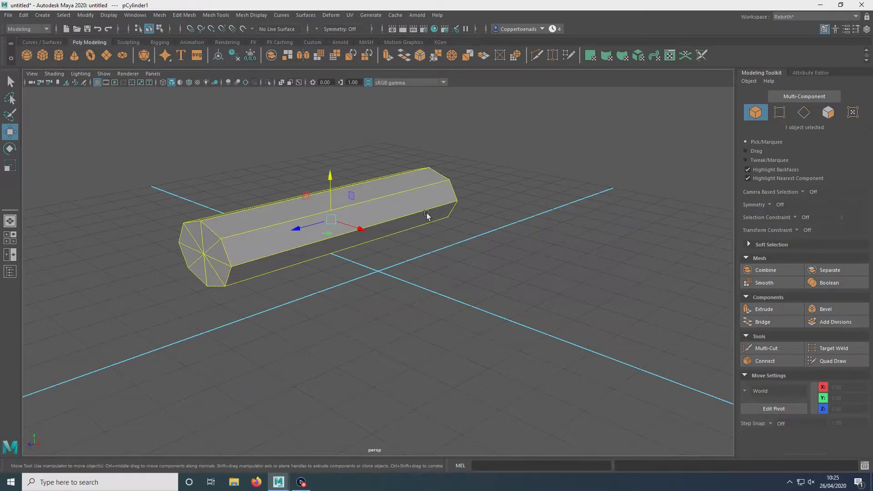
pyautogui.keyDown('alt'); pyautogui.moveTo(512, 241); pyautogui.dragTo(409, 241); pyautogui.keyUp('alt')
pyautogui.moveTo(276, 207)
pyautogui.mouseDown()
pyautogui.moveTo(297, 207)
pyautogui.moveTo(288, 218)
pyautogui.moveTo(279, 211)
pyautogui.moveTo(288, 212)
pyautogui.mouseUp()
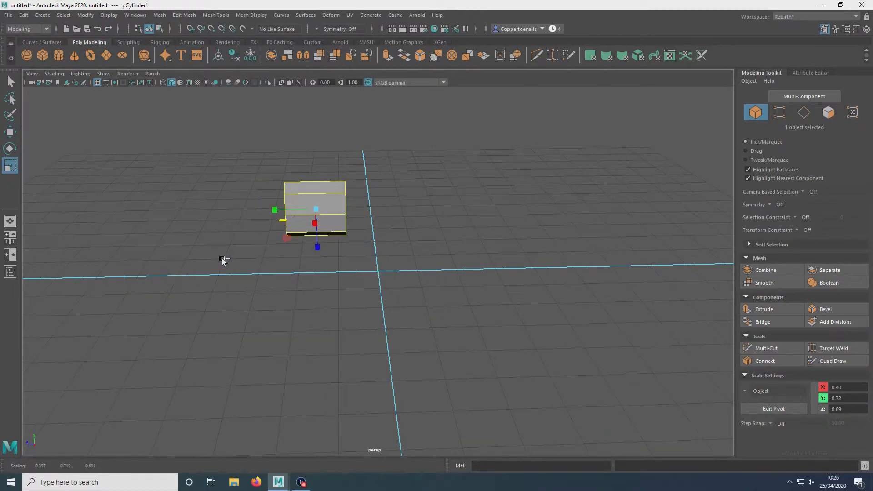
pyautogui.hotkey('ctrl', 'z')
pyautogui.keyDown('alt'); pyautogui.moveTo(230, 254); pyautogui.dragTo(230, 240); pyautogui.keyUp('alt')
pyautogui.moveTo(281, 228); pyautogui.dragTo(307, 226)
pyautogui.press('w')
pyautogui.moveTo(321, 176); pyautogui.dragTo(320, 141)
pyautogui.press('r')
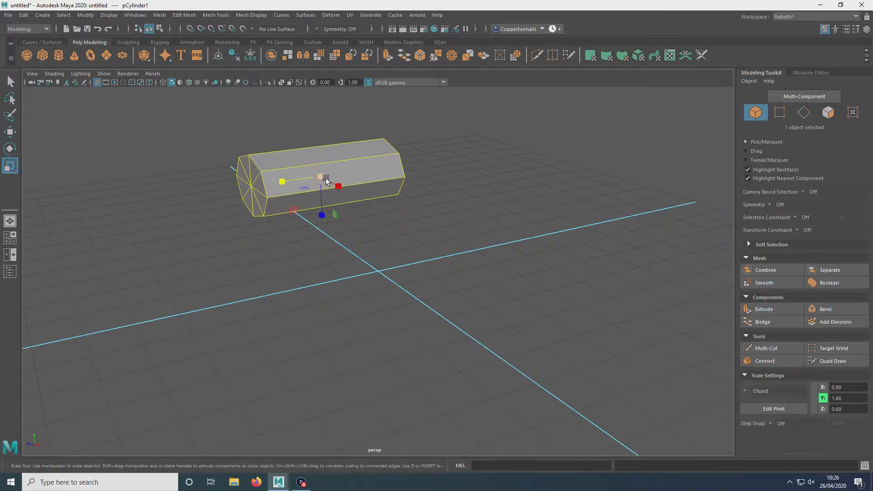
pyautogui.hotkey('ctrl', 'z')
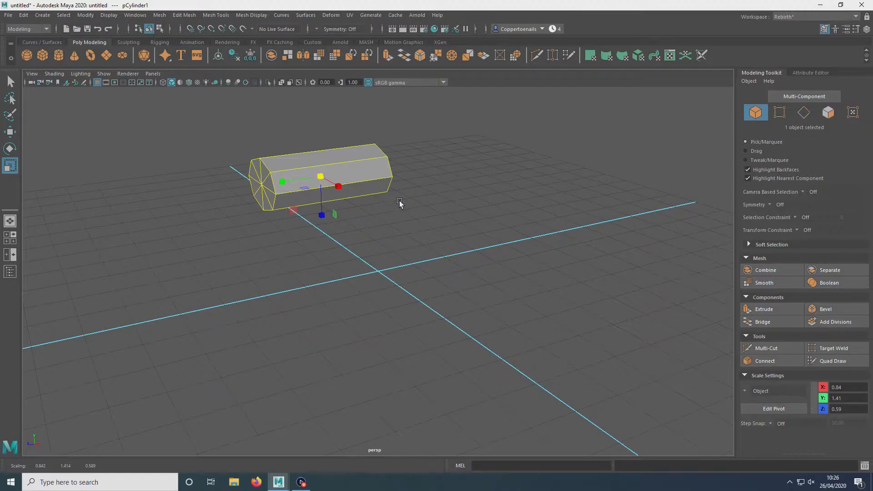
# Step: Delete the cylinder and create a new polygon cube at the grid origin
pyautogui.press('Delete')
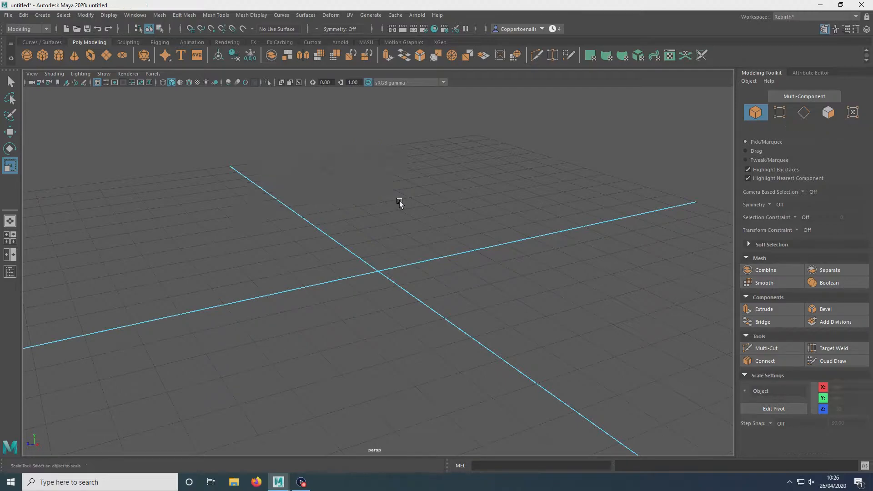
pyautogui.keyDown('shift'); pyautogui.rightClick(401, 241); pyautogui.keyUp('shift')
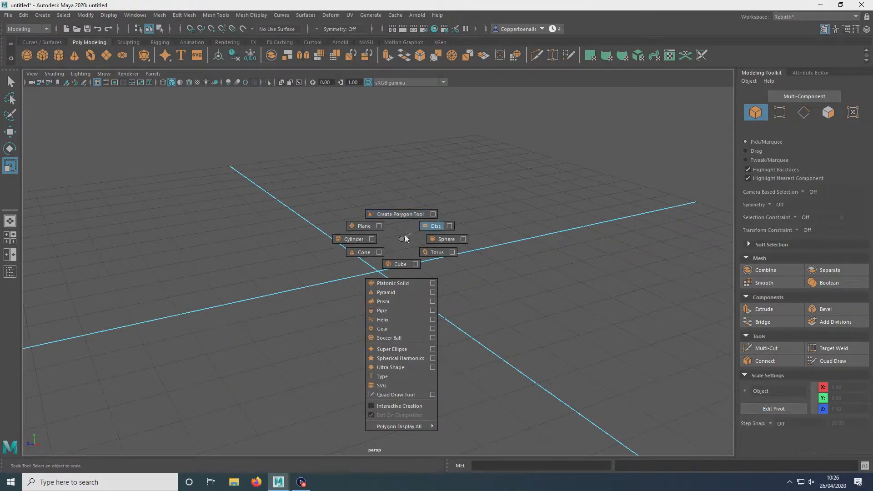
pyautogui.click(396, 264)
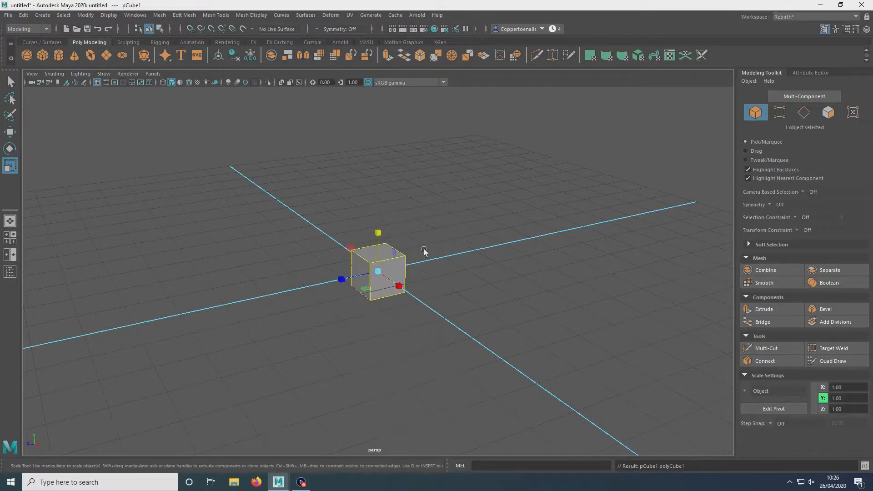
# Step: Move the cube up to a height of about 2.4 units, then deselect it
pyautogui.press('w')
pyautogui.moveTo(380, 241); pyautogui.dragTo(383, 167)
pyautogui.keyDown('alt'); pyautogui.moveTo(347, 244); pyautogui.dragTo(402, 310); pyautogui.keyUp('alt')
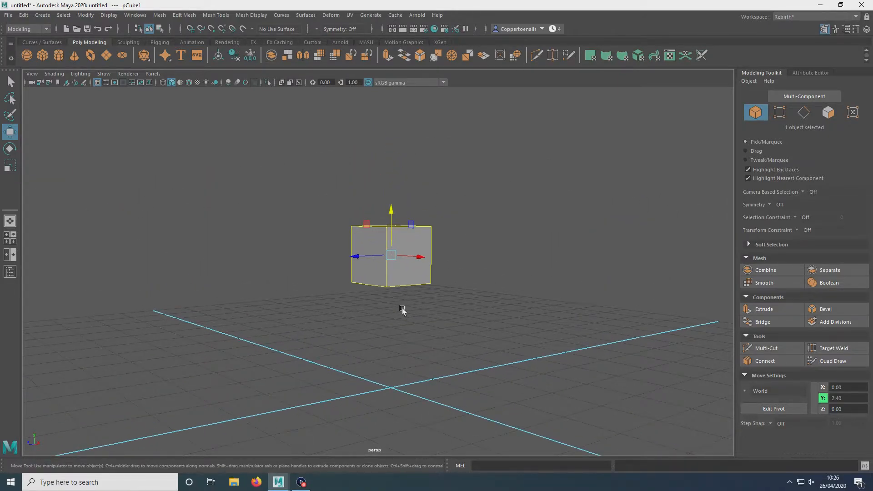
pyautogui.keyDown('alt'); pyautogui.moveTo(397, 281); pyautogui.dragTo(253, 286); pyautogui.keyUp('alt')
pyautogui.keyDown('alt'); pyautogui.moveTo(388, 235); pyautogui.dragTo(384, 218); pyautogui.keyUp('alt')
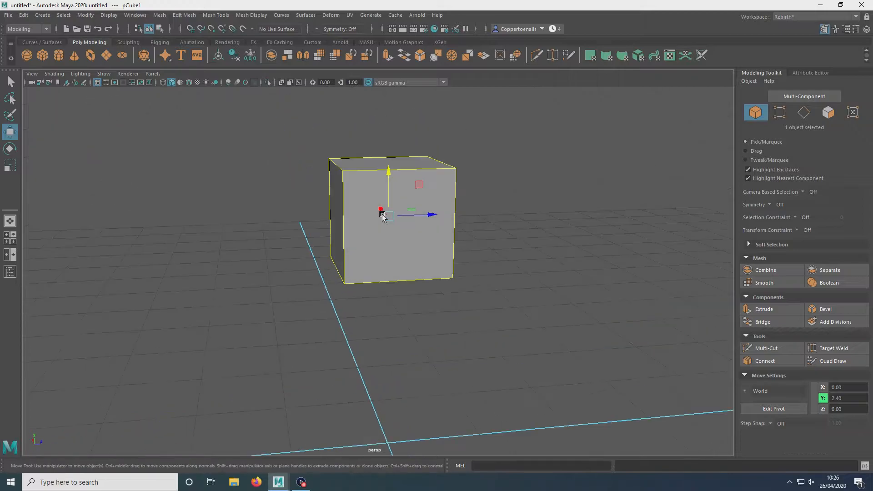
pyautogui.keyDown('alt'); pyautogui.moveTo(384, 218); pyautogui.dragTo(383, 263, button='middle'); pyautogui.keyUp('alt')
pyautogui.moveTo(383, 265); pyautogui.dragTo(421, 210, button='right')
pyautogui.click(536, 178)
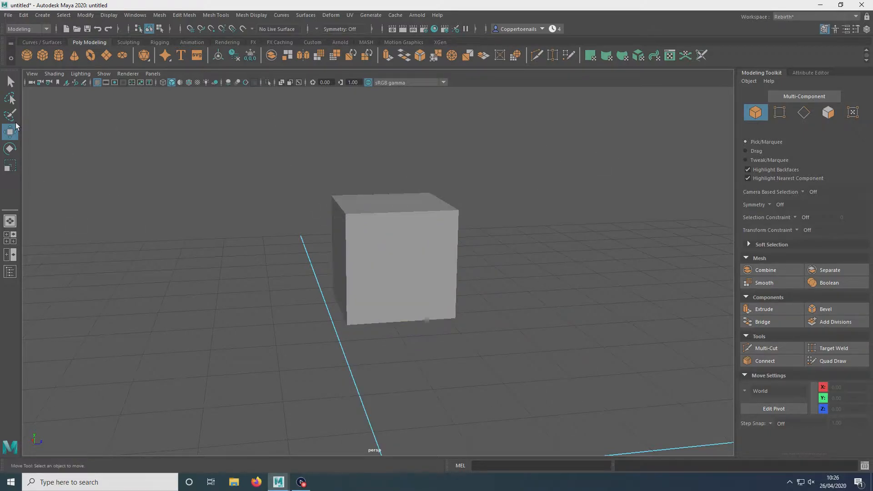
# Step: Create a second polygon cube at the grid origin
pyautogui.click(10, 81)
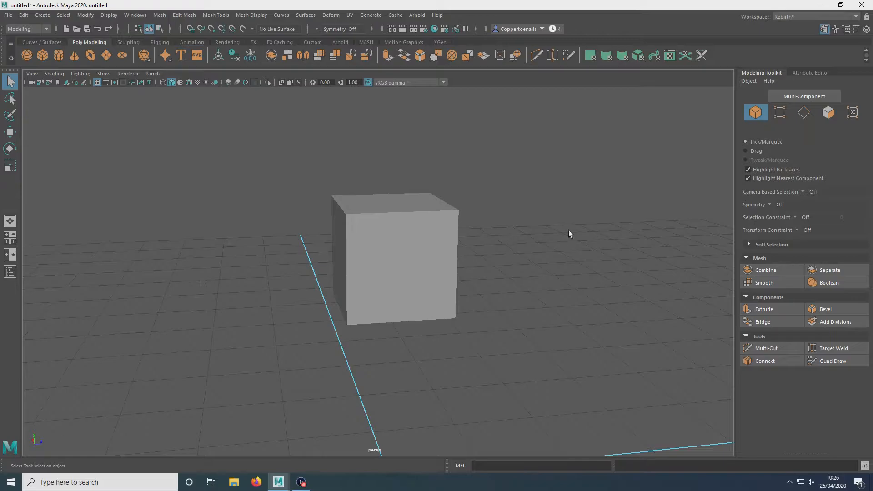
pyautogui.click(430, 235)
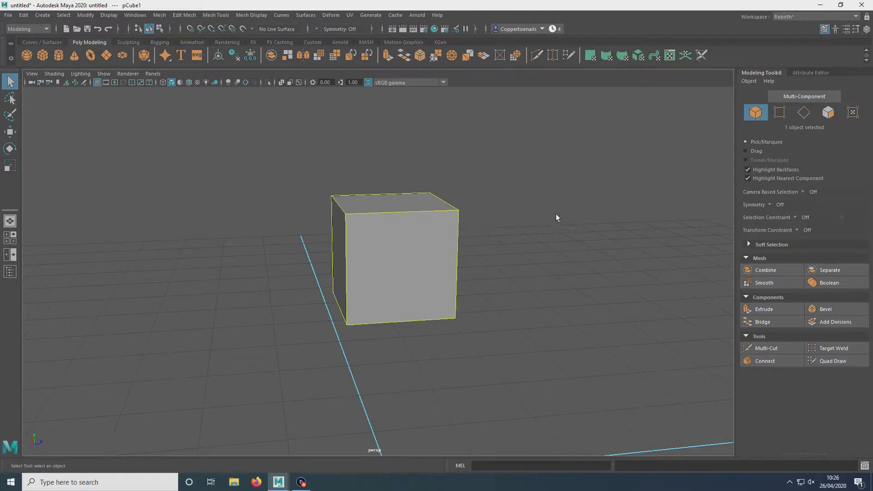
pyautogui.scroll(-3, 494, 303)
pyautogui.click(482, 317)
pyautogui.moveTo(482, 317)
pyautogui.keyDown('shift'); pyautogui.mouseDown(button='right')
pyautogui.moveTo(472, 308)
pyautogui.moveTo(482, 320)
pyautogui.mouseUp(button='right'); pyautogui.keyUp('shift')
pyautogui.moveTo(519, 240)
pyautogui.keyDown('shift'); pyautogui.mouseDown(button='right')
pyautogui.moveTo(511, 325)
pyautogui.moveTo(517, 239)
pyautogui.moveTo(504, 271)
pyautogui.mouseUp(button='right'); pyautogui.keyUp('shift')
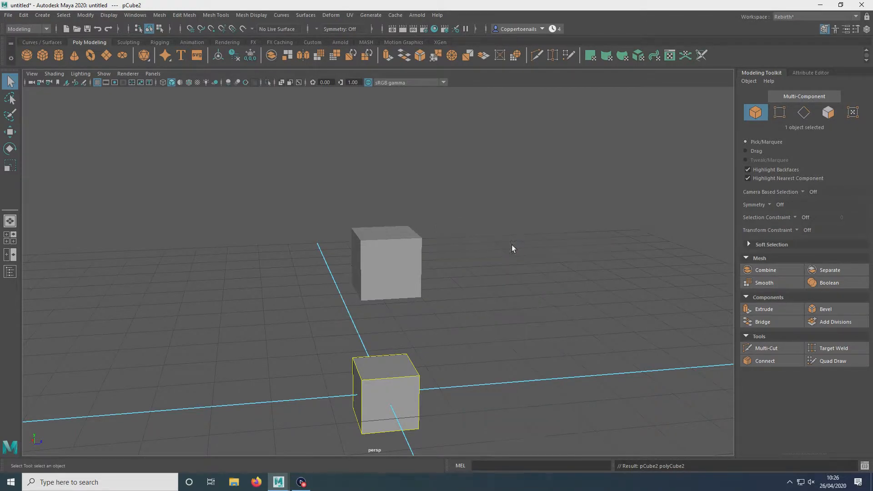
# Step: Create a third cube and move it about 2 units along the Z axis
pyautogui.click(478, 323)
pyautogui.hotkey('ctrl', 'z')
pyautogui.hotkey('ctrl', 'z')
pyautogui.click(16, 83)
pyautogui.click(505, 303)
pyautogui.keyDown('shift'); pyautogui.moveTo(505, 300); pyautogui.dragTo(501, 311, button='right'); pyautogui.keyUp('shift')
pyautogui.press('w')
pyautogui.moveTo(428, 385); pyautogui.dragTo(565, 377)
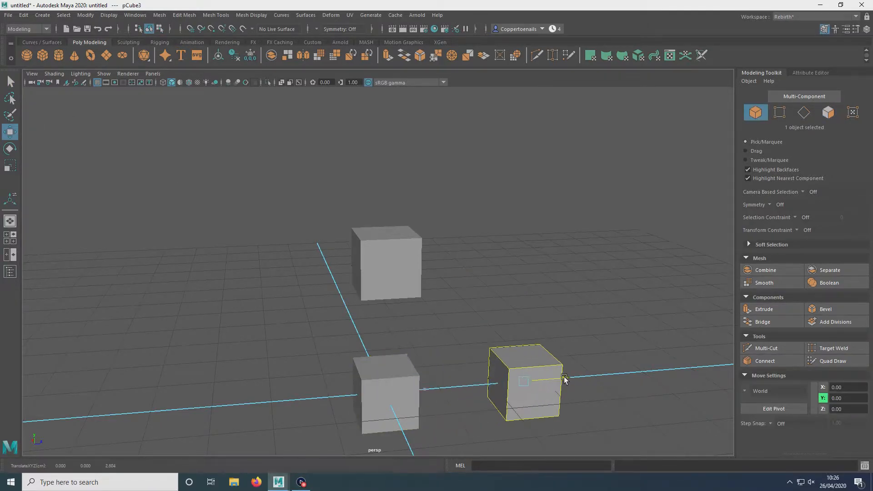
# Step: Adjust the third cube's position along the Z axis to about 2.65
pyautogui.moveTo(544, 345); pyautogui.dragTo(536, 207, button='right')
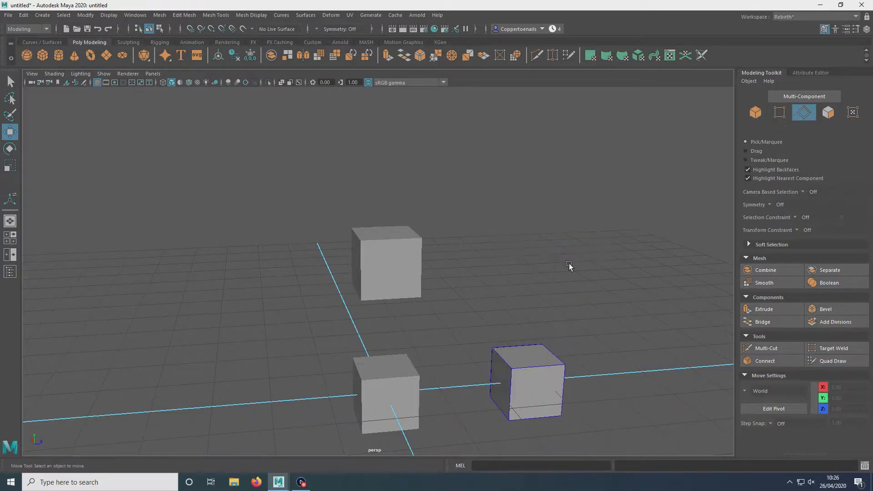
pyautogui.keyDown('alt'); pyautogui.moveTo(572, 267); pyautogui.dragTo(464, 303); pyautogui.keyUp('alt')
pyautogui.click(456, 333)
pyautogui.keyDown('alt'); pyautogui.moveTo(455, 333); pyautogui.dragTo(286, 235); pyautogui.keyUp('alt')
pyautogui.click(244, 221)
pyautogui.click(439, 289)
pyautogui.click(309, 214)
pyautogui.click(273, 235)
pyautogui.click(396, 301)
pyautogui.click(250, 242)
pyautogui.click(444, 305)
pyautogui.keyDown('alt'); pyautogui.moveTo(409, 289); pyautogui.dragTo(284, 181); pyautogui.keyUp('alt')
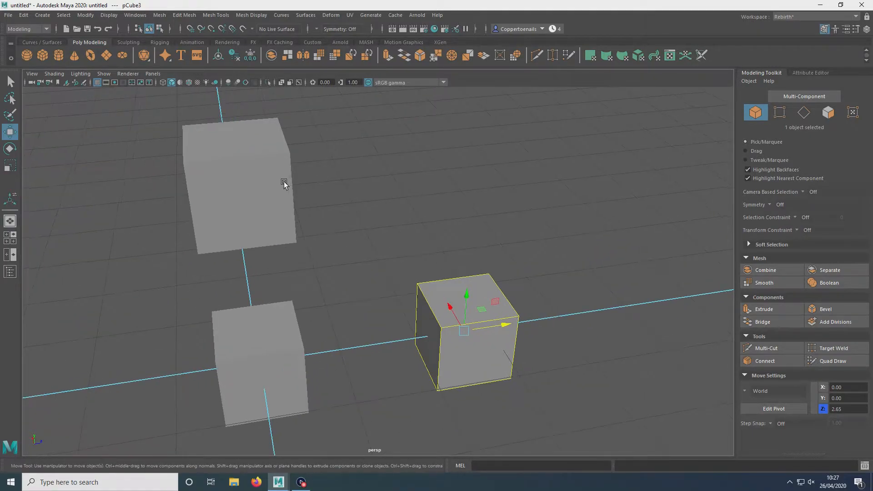
# Step: Switch to edge selection and select a top edge of the raised cube
pyautogui.click(284, 182)
pyautogui.keyDown('alt'); pyautogui.moveTo(285, 186); pyautogui.dragTo(353, 243, button='middle'); pyautogui.keyUp('alt')
pyautogui.keyDown('alt'); pyautogui.moveTo(354, 266); pyautogui.dragTo(376, 325, button='right'); pyautogui.keyUp('alt')
pyautogui.moveTo(354, 232); pyautogui.dragTo(351, 206, button='right')
pyautogui.keyDown('alt'); pyautogui.moveTo(287, 187); pyautogui.dragTo(453, 261); pyautogui.keyUp('alt')
pyautogui.click(363, 249)
pyautogui.keyDown('alt'); pyautogui.moveTo(407, 238); pyautogui.dragTo(478, 231, button='right'); pyautogui.keyUp('alt')
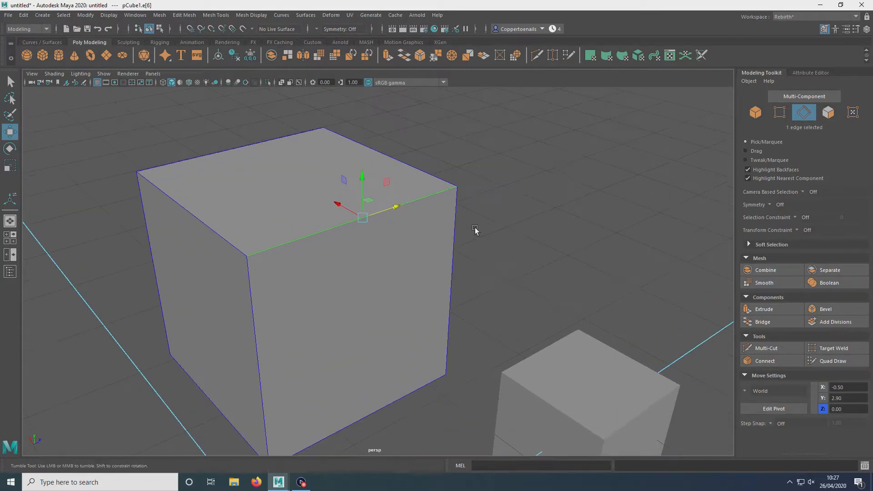
# Step: Orbit around the raised cube to inspect the selected edge
pyautogui.keyDown('alt'); pyautogui.moveTo(478, 231); pyautogui.dragTo(184, 163); pyautogui.keyUp('alt')
pyautogui.keyDown('alt'); pyautogui.moveTo(241, 211); pyautogui.dragTo(310, 250, button='middle'); pyautogui.keyUp('alt')
pyautogui.keyDown('alt'); pyautogui.moveTo(310, 250); pyautogui.dragTo(291, 246); pyautogui.keyUp('alt')
pyautogui.keyDown('alt'); pyautogui.moveTo(400, 213); pyautogui.dragTo(433, 235, button='middle'); pyautogui.keyUp('alt')
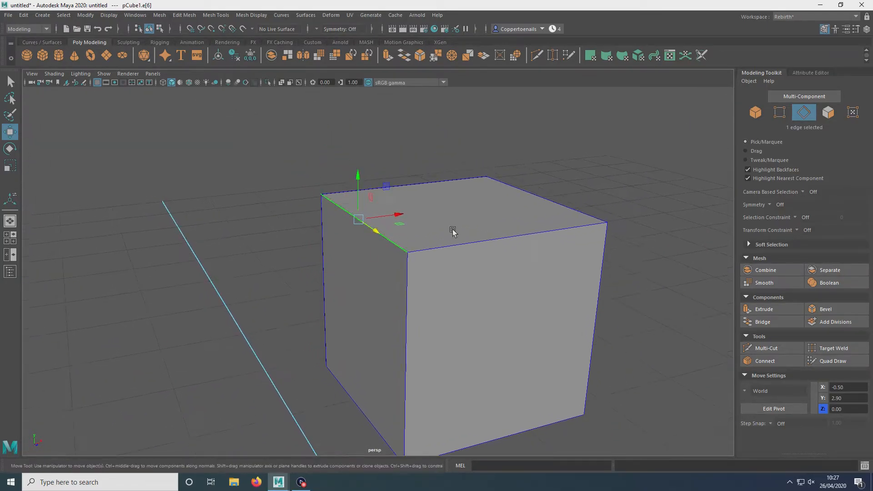
pyautogui.keyDown('alt'); pyautogui.moveTo(403, 200); pyautogui.dragTo(464, 217); pyautogui.keyUp('alt')
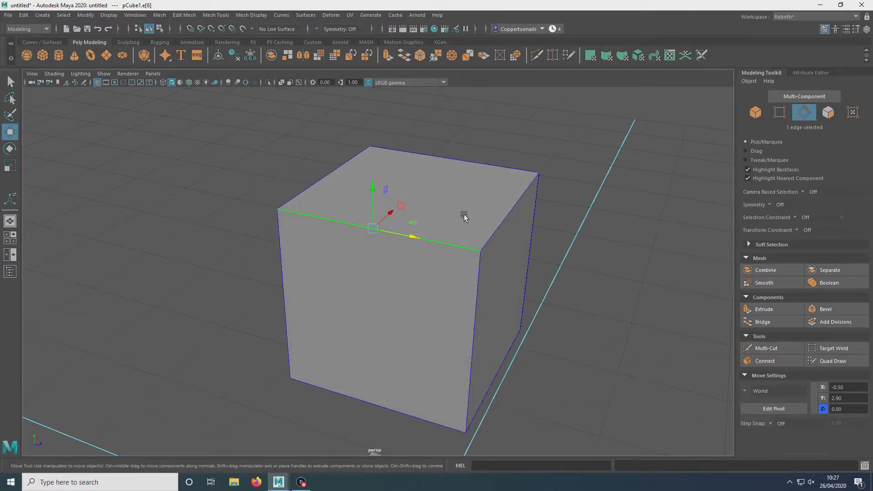
pyautogui.keyDown('alt'); pyautogui.moveTo(399, 254); pyautogui.dragTo(549, 224); pyautogui.keyUp('alt')
pyautogui.keyDown('alt'); pyautogui.moveTo(368, 254); pyautogui.dragTo(501, 195); pyautogui.keyUp('alt')
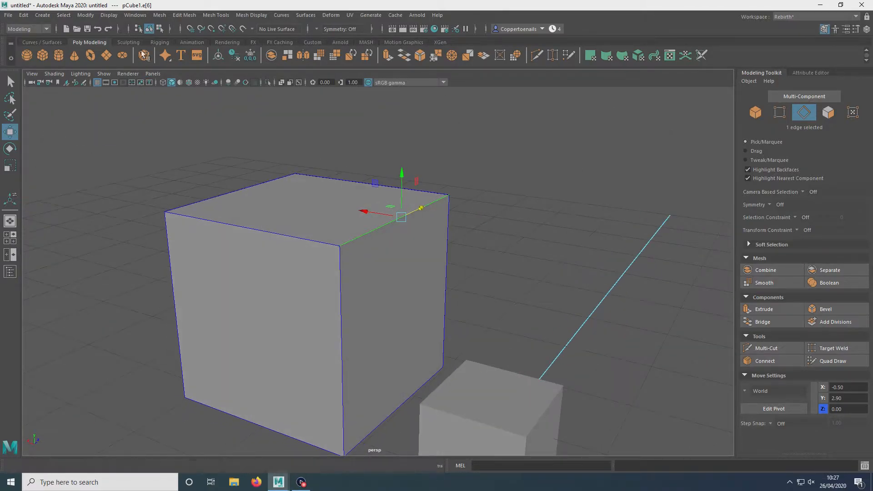
# Step: Open the Color Settings window, review the active highlight colours, and close it
pyautogui.click(133, 15)
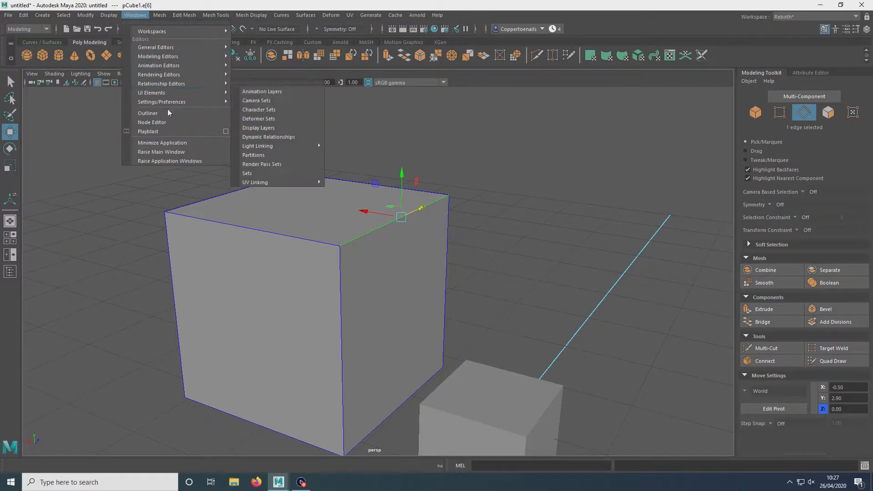
pyautogui.moveTo(168, 102)
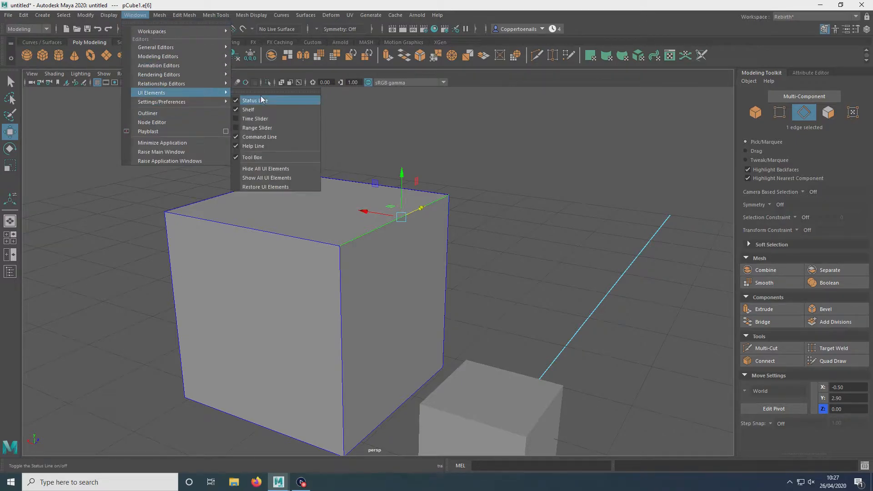
pyautogui.click(258, 122)
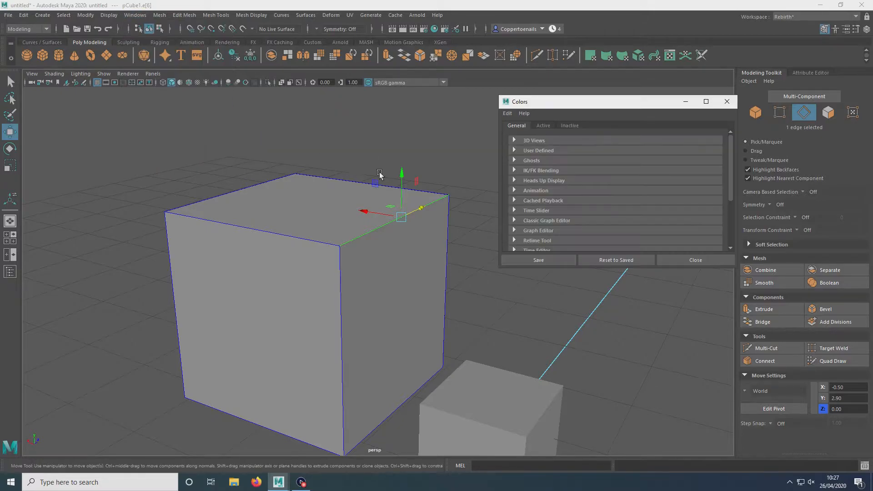
pyautogui.click(544, 126)
pyautogui.click(543, 161)
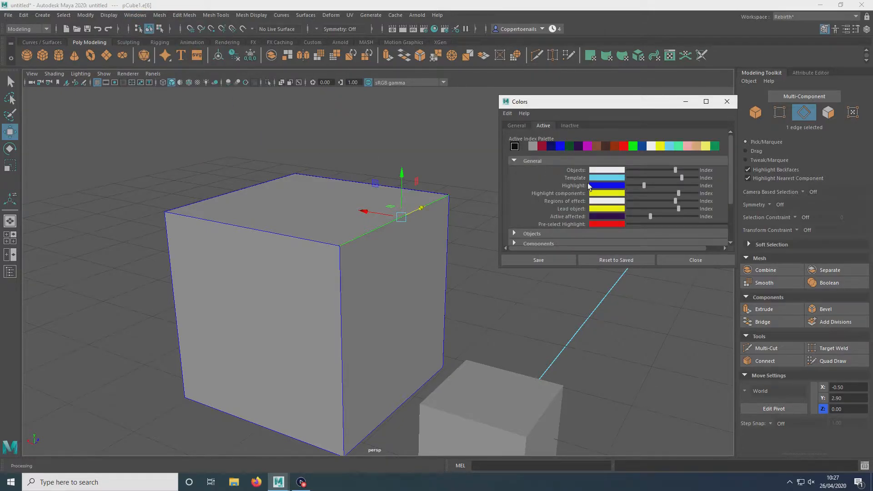
pyautogui.moveTo(645, 186); pyautogui.dragTo(643, 187)
pyautogui.scroll(-3, 638, 190)
pyautogui.scroll(3, 642, 207)
pyautogui.click(707, 260)
# Step: Try moving the selected edge upward, then undo the move
pyautogui.keyDown('alt'); pyautogui.moveTo(437, 260); pyautogui.dragTo(365, 239); pyautogui.keyUp('alt')
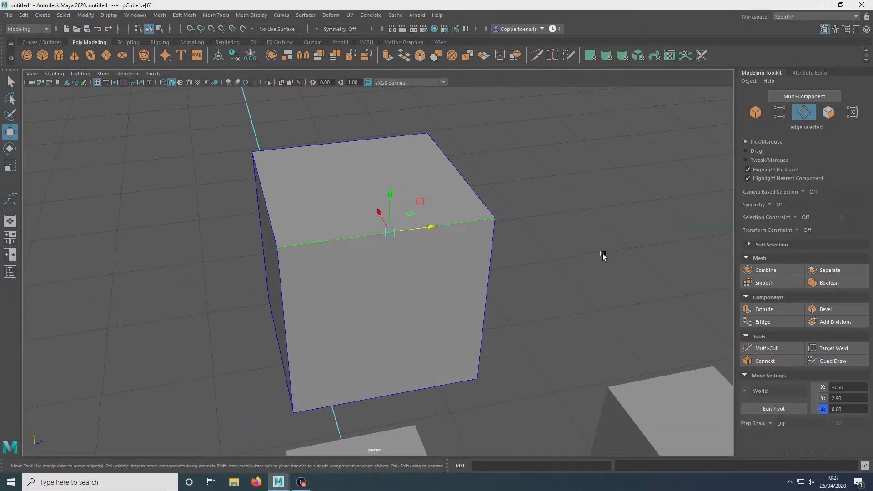
pyautogui.keyDown('alt'); pyautogui.moveTo(391, 265); pyautogui.dragTo(504, 245); pyautogui.keyUp('alt')
pyautogui.moveTo(428, 215); pyautogui.dragTo(401, 134)
pyautogui.hotkey('ctrl', 'z')
# Step: Scale the selected top edge along its length with the Scale tool
pyautogui.press('e')
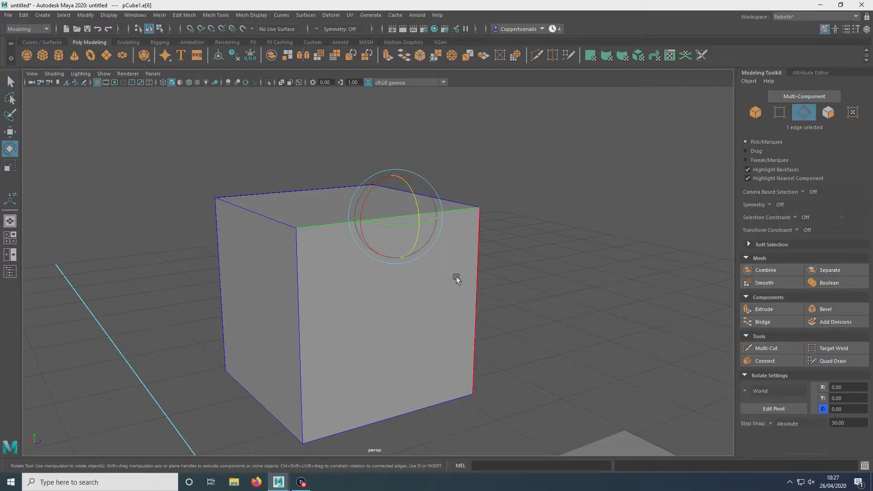
pyautogui.press('r')
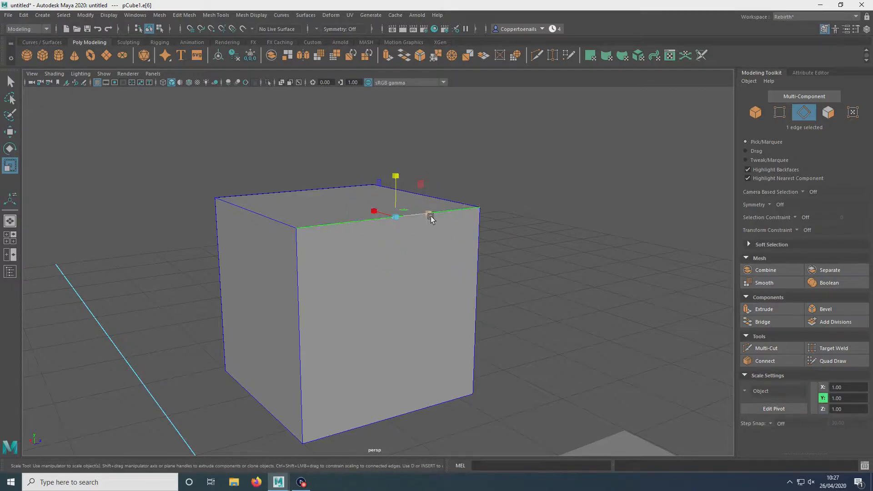
pyautogui.moveTo(429, 213); pyautogui.dragTo(206, 237)
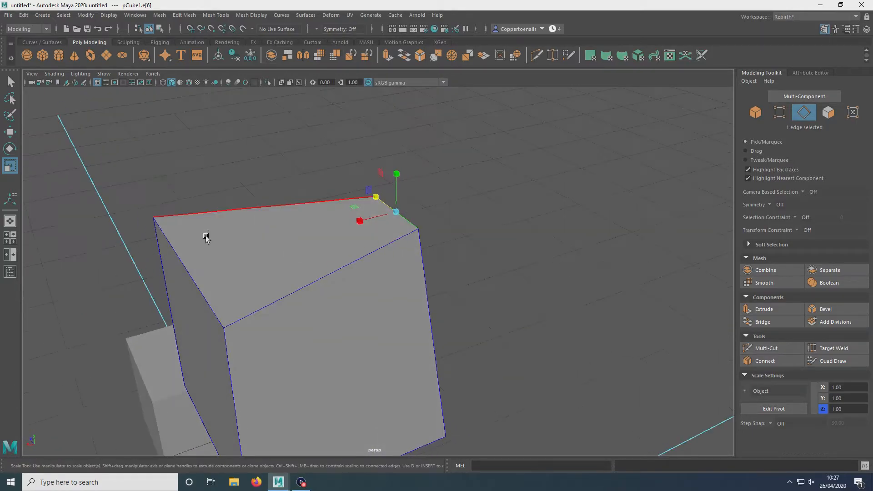
pyautogui.keyDown('alt'); pyautogui.moveTo(271, 364); pyautogui.dragTo(407, 218); pyautogui.keyUp('alt')
# Step: Select a lower edge of the cube and scale it shorter to taper the shape
pyautogui.click(509, 294)
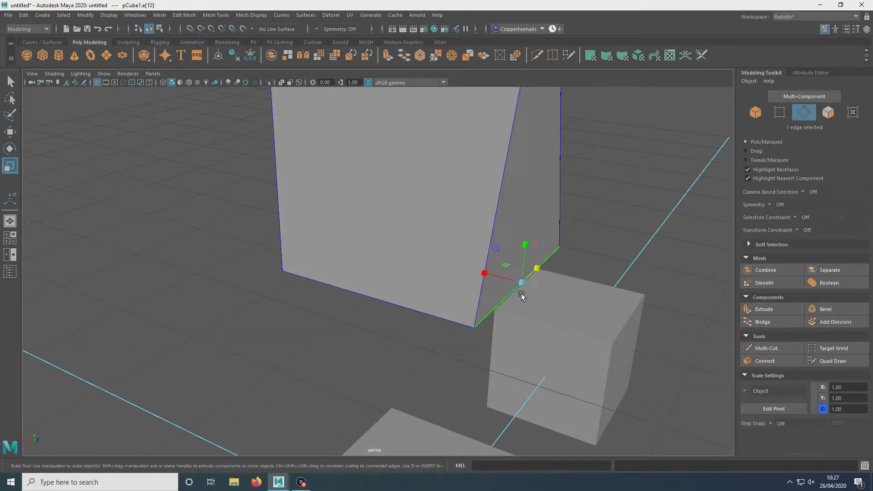
pyautogui.moveTo(540, 272); pyautogui.dragTo(335, 243)
pyautogui.rightClick(370, 176)
pyautogui.moveTo(370, 176); pyautogui.dragTo(439, 146, button='right')
pyautogui.click(513, 203)
pyautogui.keyDown('alt'); pyautogui.moveTo(513, 203); pyautogui.dragTo(328, 234); pyautogui.keyUp('alt')
pyautogui.click(345, 244)
pyautogui.keyDown('alt'); pyautogui.moveTo(206, 255); pyautogui.dragTo(376, 189); pyautogui.keyUp('alt')
pyautogui.rightClick(361, 177)
pyautogui.moveTo(361, 178); pyautogui.dragTo(350, 177, button='right')
pyautogui.press('q')
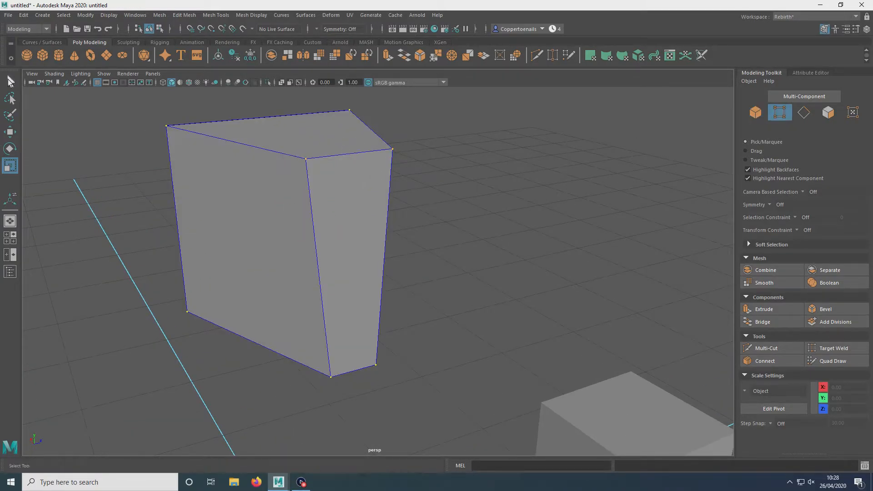
# Step: Select two top vertices of the cube and move them to reshape it
pyautogui.keyDown('alt'); pyautogui.moveTo(269, 138); pyautogui.dragTo(288, 276); pyautogui.keyUp('alt')
pyautogui.click(281, 186)
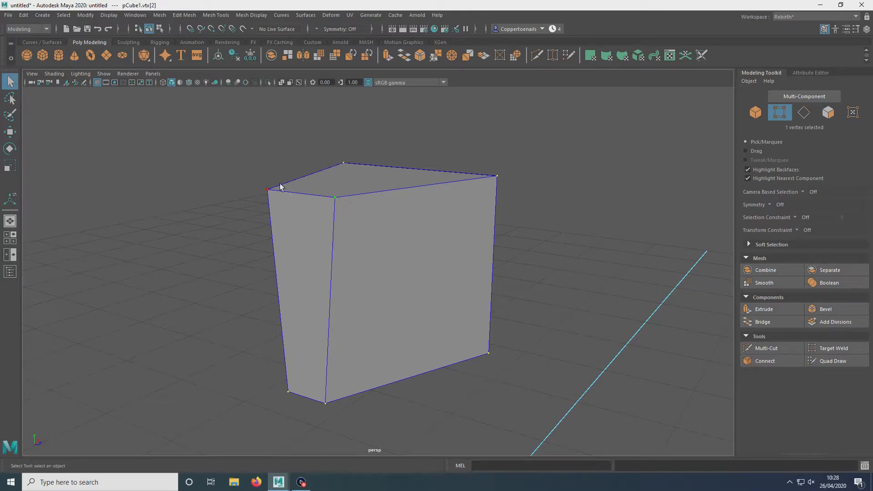
pyautogui.keyDown('alt'); pyautogui.moveTo(238, 294); pyautogui.dragTo(351, 259); pyautogui.keyUp('alt')
pyautogui.press('w')
pyautogui.moveTo(413, 144); pyautogui.dragTo(474, 173)
pyautogui.press('r')
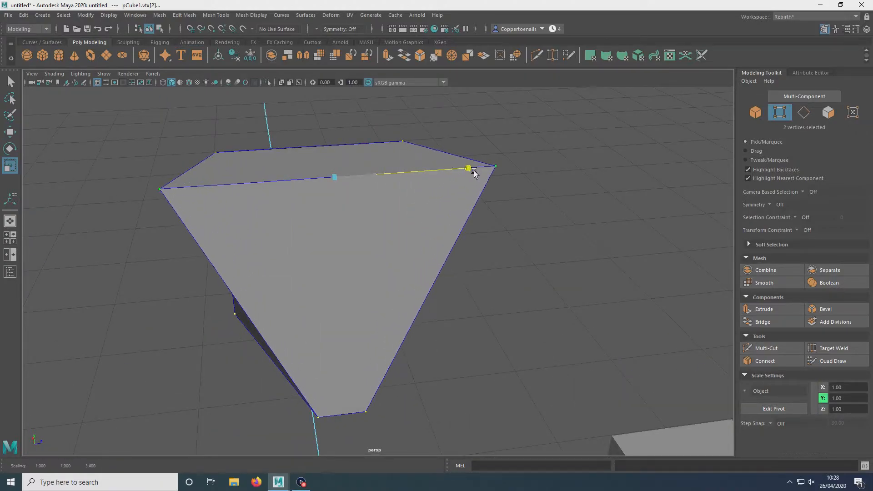
# Step: Switch to face selection mode and select a side face of the cube
pyautogui.press('q')
pyautogui.rightClick(399, 204)
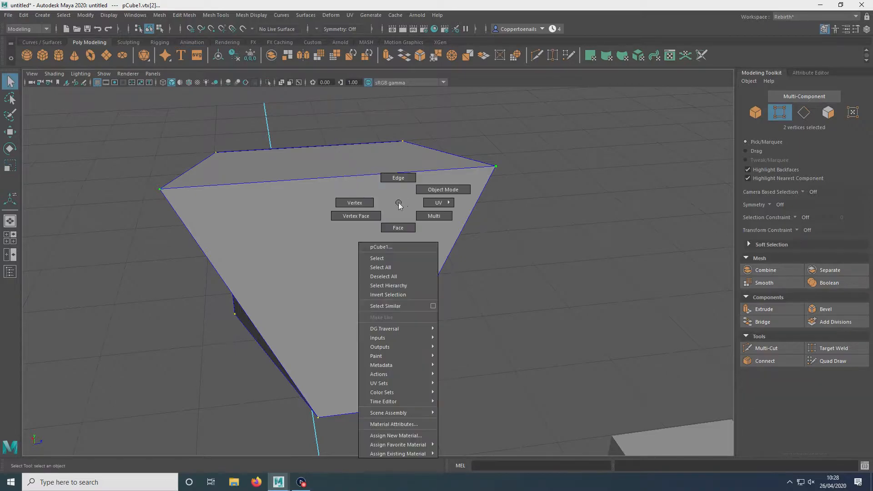
pyautogui.click(443, 189)
pyautogui.keyDown('alt'); pyautogui.moveTo(427, 176); pyautogui.dragTo(359, 205); pyautogui.keyUp('alt')
pyautogui.rightClick(378, 195)
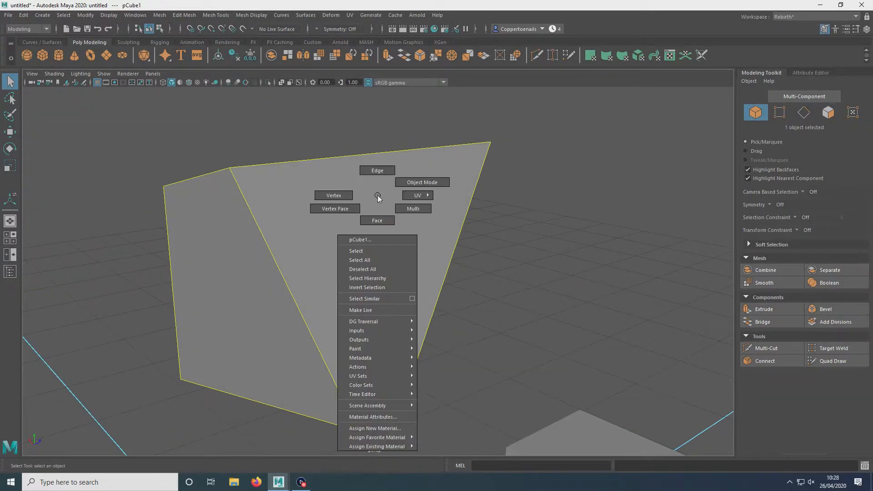
pyautogui.click(378, 220)
pyautogui.click(319, 241)
# Step: Try moving the selected face, then undo the move
pyautogui.keyDown('alt'); pyautogui.moveTo(603, 263); pyautogui.dragTo(244, 259); pyautogui.keyUp('alt')
pyautogui.press('w')
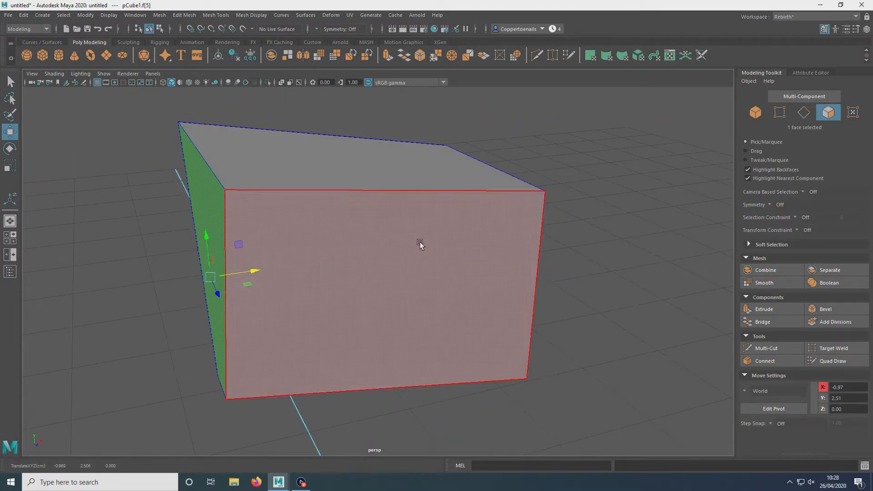
pyautogui.hotkey('ctrl', 'z')
# Step: Reselect the side face and scale it with the Scale tool
pyautogui.moveTo(453, 260); pyautogui.dragTo(505, 204, button='right')
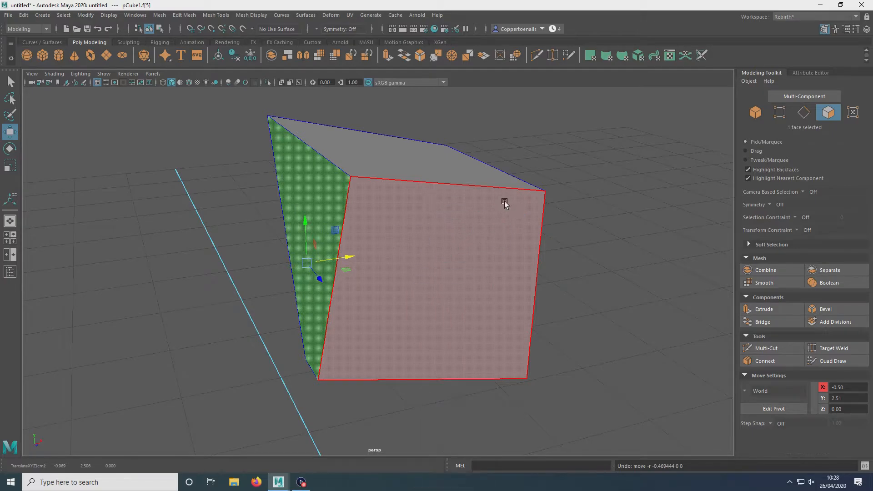
pyautogui.click(561, 179)
pyautogui.click(505, 203)
pyautogui.press('r')
pyautogui.moveTo(401, 265); pyautogui.dragTo(417, 236)
# Step: Return to object mode and orbit around the reshaped cube
pyautogui.press('q')
pyautogui.keyDown('alt'); pyautogui.moveTo(273, 209); pyautogui.dragTo(419, 228); pyautogui.keyUp('alt')
pyautogui.rightClick(419, 227)
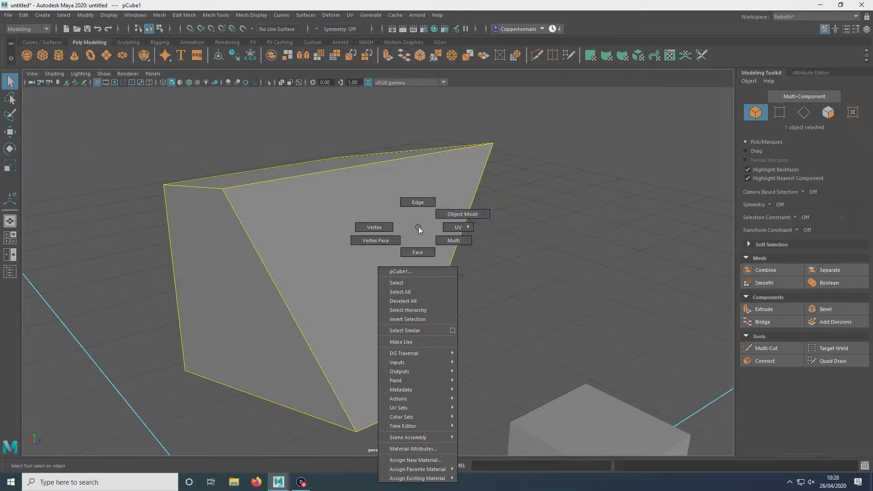
pyautogui.moveTo(419, 228); pyautogui.dragTo(464, 214, button='right')
pyautogui.click(501, 228)
pyautogui.keyDown('alt'); pyautogui.moveTo(501, 228); pyautogui.dragTo(435, 272); pyautogui.keyUp('alt')
pyautogui.click(319, 270)
pyautogui.keyDown('alt'); pyautogui.moveTo(435, 272); pyautogui.dragTo(347, 229, button='right'); pyautogui.keyUp('alt')
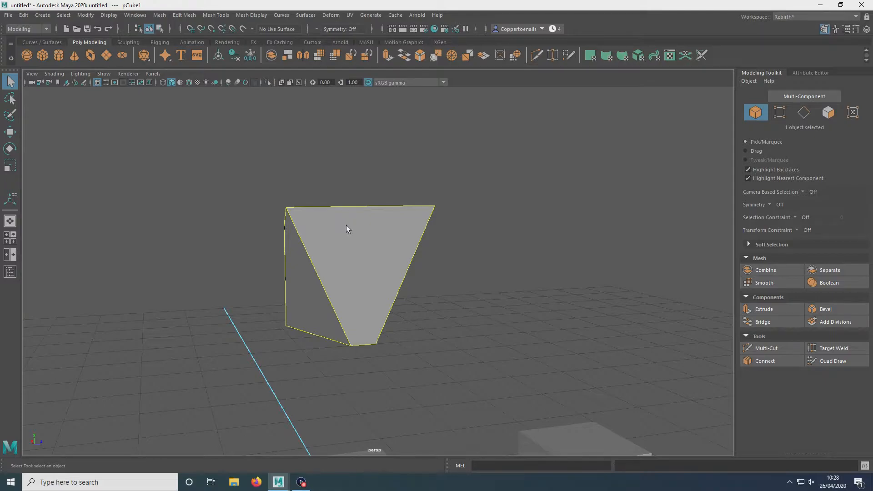
pyautogui.keyDown('alt'); pyautogui.moveTo(332, 208); pyautogui.dragTo(379, 244); pyautogui.keyUp('alt')
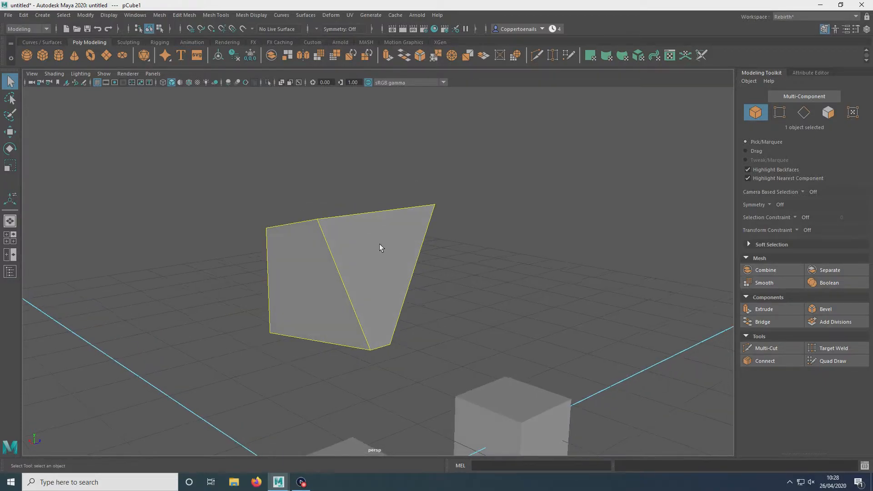
# Step: Select a side face of the cube and extrude it inward with a thickness of -0.1
pyautogui.scroll(4, 381, 241)
pyautogui.moveTo(383, 223); pyautogui.dragTo(384, 242, button='right')
pyautogui.click(419, 173)
pyautogui.keyDown('alt'); pyautogui.moveTo(419, 173); pyautogui.dragTo(443, 230); pyautogui.keyUp('alt')
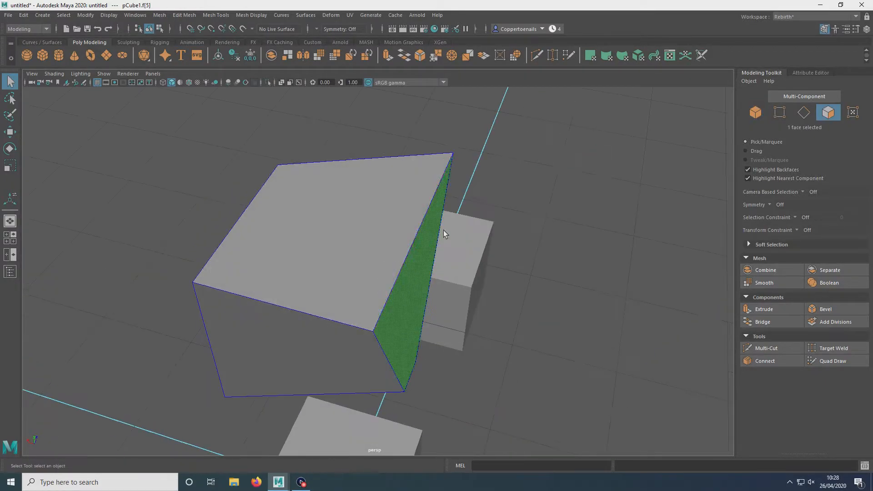
pyautogui.keyDown('shift'); pyautogui.click(345, 212); pyautogui.keyUp('shift')
pyautogui.keyDown('alt'); pyautogui.moveTo(344, 212); pyautogui.dragTo(409, 244); pyautogui.keyUp('alt')
pyautogui.click(409, 244)
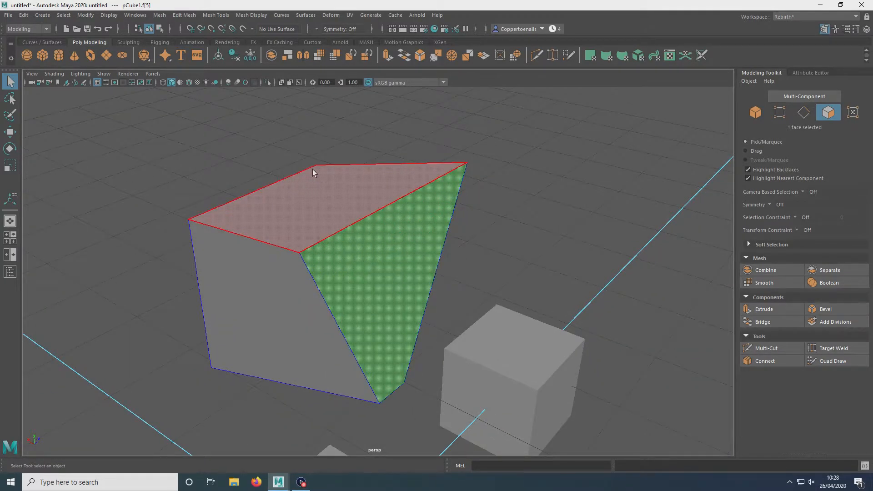
pyautogui.click(216, 15)
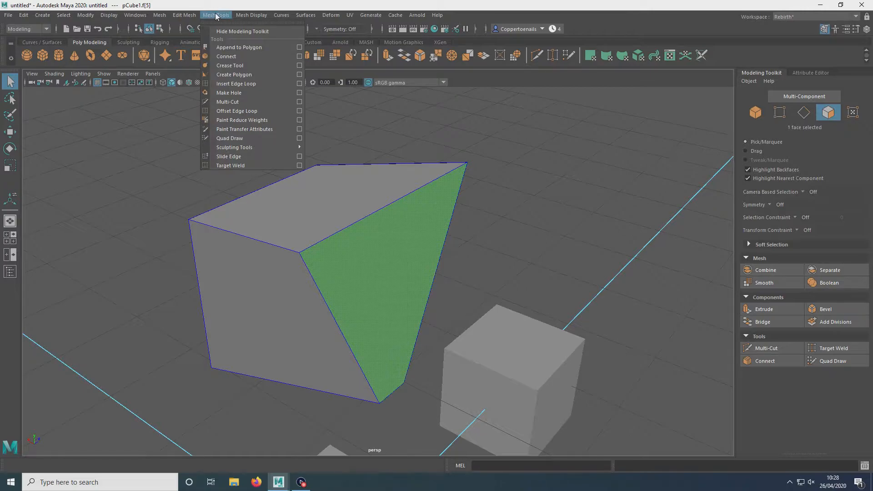
pyautogui.moveTo(190, 16)
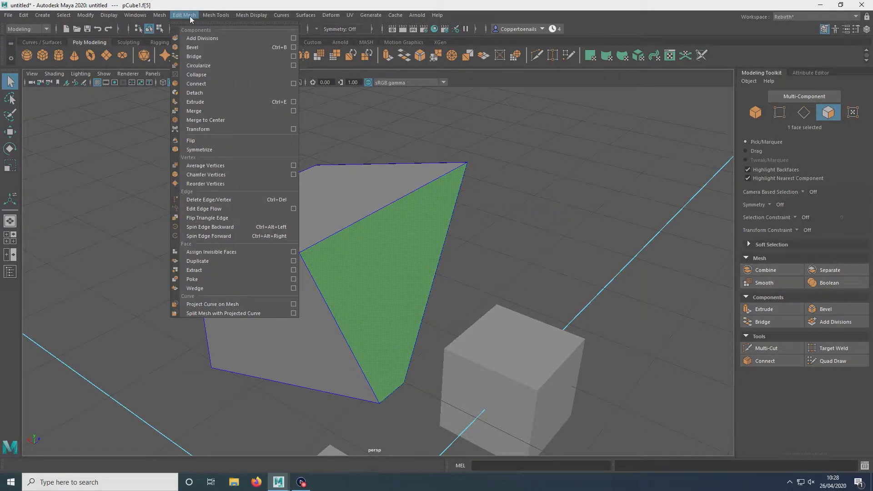
pyautogui.click(208, 103)
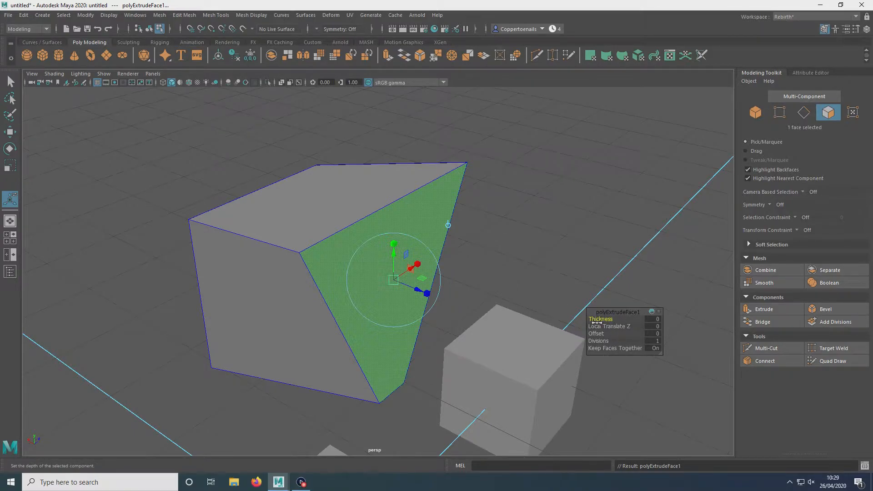
pyautogui.moveTo(598, 320); pyautogui.dragTo(597, 319)
pyautogui.keyDown('alt'); pyautogui.moveTo(532, 224); pyautogui.dragTo(366, 220); pyautogui.keyUp('alt')
pyautogui.keyDown('alt'); pyautogui.moveTo(421, 234); pyautogui.dragTo(529, 228); pyautogui.keyUp('alt')
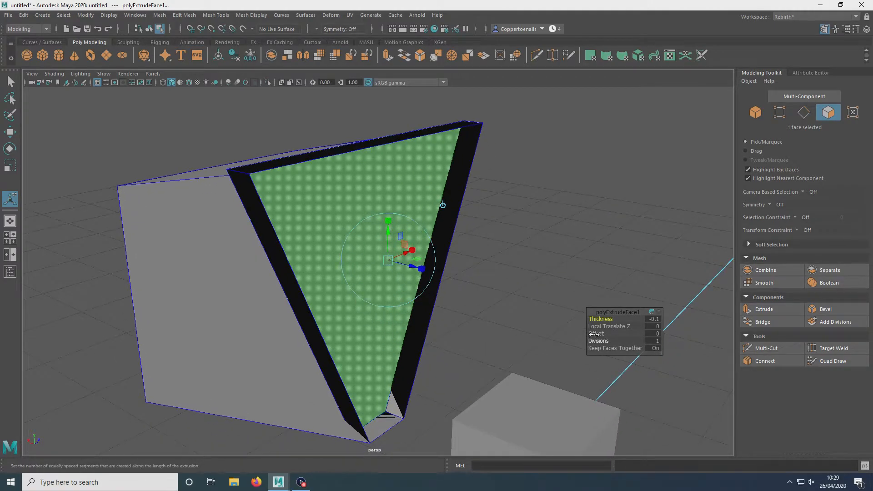
# Step: Select the cube's top edge beside the recessed face, extrude it and move the new edge outward
pyautogui.moveTo(596, 334); pyautogui.dragTo(597, 333)
pyautogui.keyDown('alt'); pyautogui.moveTo(464, 224); pyautogui.dragTo(444, 209); pyautogui.keyUp('alt')
pyautogui.moveTo(444, 210); pyautogui.dragTo(483, 179, button='right')
pyautogui.keyDown('alt'); pyautogui.moveTo(372, 165); pyautogui.dragTo(415, 196); pyautogui.keyUp('alt')
pyautogui.moveTo(415, 196); pyautogui.dragTo(420, 180, button='right')
pyautogui.click(488, 172)
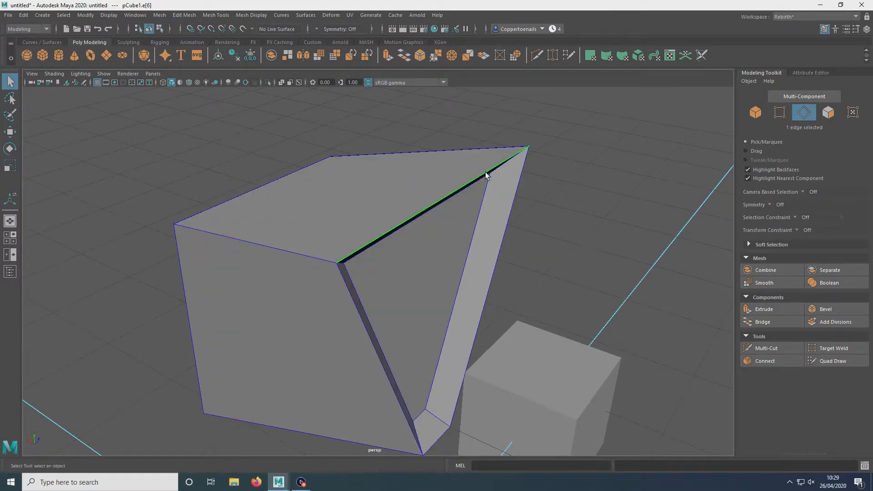
pyautogui.keyDown('alt'); pyautogui.moveTo(487, 171); pyautogui.dragTo(509, 162); pyautogui.keyUp('alt')
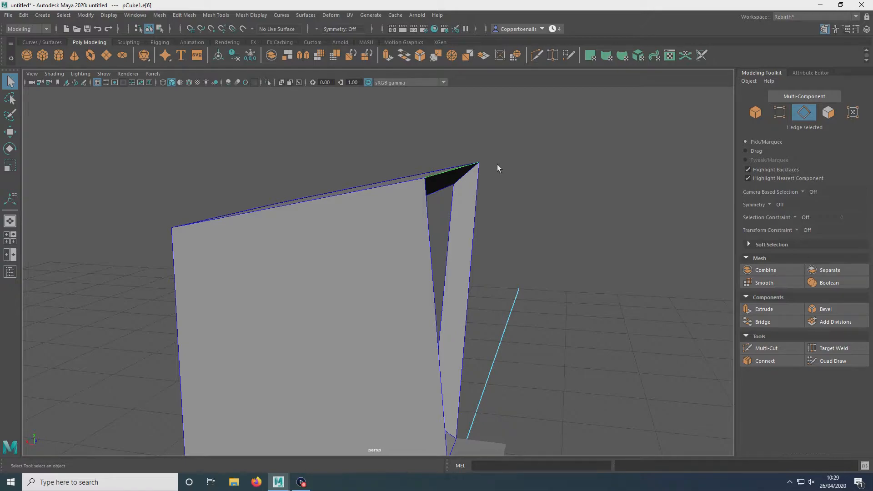
pyautogui.hotkey('ctrl', 'e')
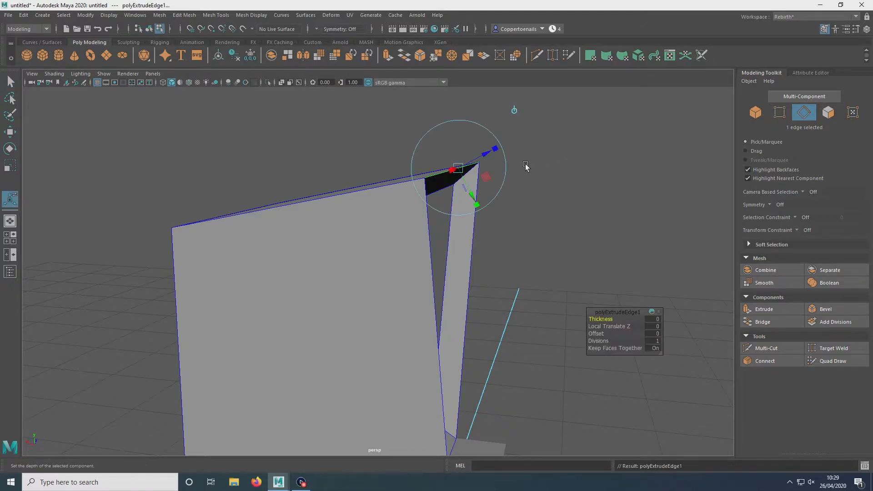
pyautogui.moveTo(494, 152); pyautogui.dragTo(464, 189)
pyautogui.press('r')
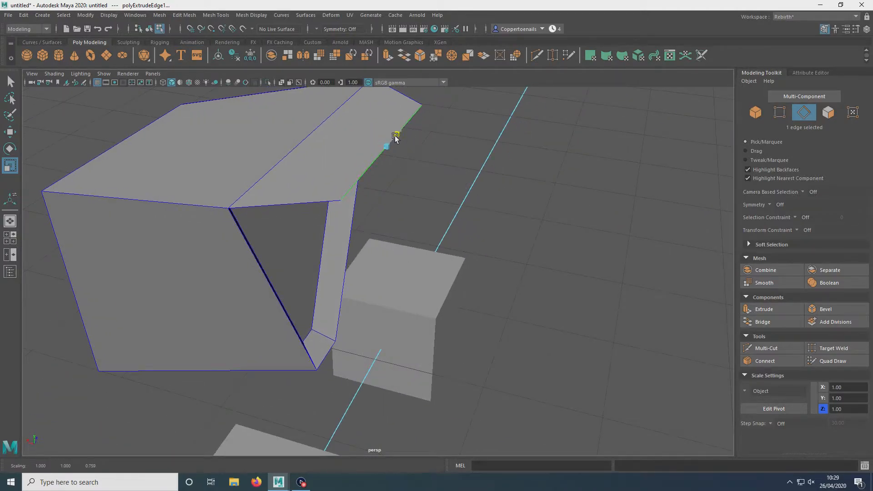
pyautogui.press('w')
pyautogui.moveTo(360, 142); pyautogui.dragTo(432, 191)
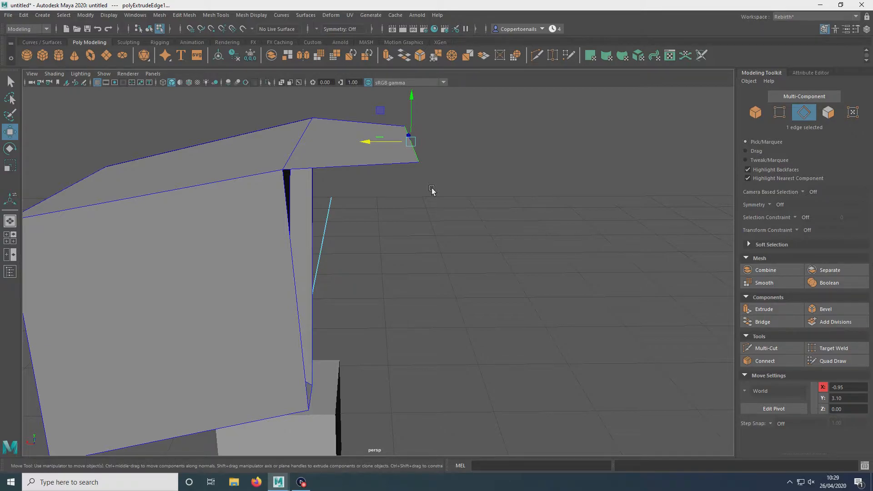
pyautogui.keyDown('alt'); pyautogui.moveTo(451, 191); pyautogui.dragTo(437, 205); pyautogui.keyUp('alt')
# Step: Reshape the extruded edge flap by alternating the Scale and Move tools
pyautogui.press('e')
pyautogui.press('r')
pyautogui.press('w')
pyautogui.press('e')
pyautogui.press('r')
pyautogui.press('e')
pyautogui.press('r')
pyautogui.press('w')
pyautogui.moveTo(391, 153)
pyautogui.mouseDown()
pyautogui.moveTo(362, 149)
pyautogui.moveTo(377, 153)
pyautogui.mouseUp()
pyautogui.press('r')
pyautogui.moveTo(427, 136); pyautogui.dragTo(452, 215)
pyautogui.press('w')
pyautogui.moveTo(452, 214); pyautogui.dragTo(456, 230, button='right')
# Step: Select the recessed triangular face and extrude it again
pyautogui.click(443, 204)
pyautogui.click(443, 204)
pyautogui.keyDown('alt'); pyautogui.moveTo(534, 278); pyautogui.dragTo(539, 273); pyautogui.keyUp('alt')
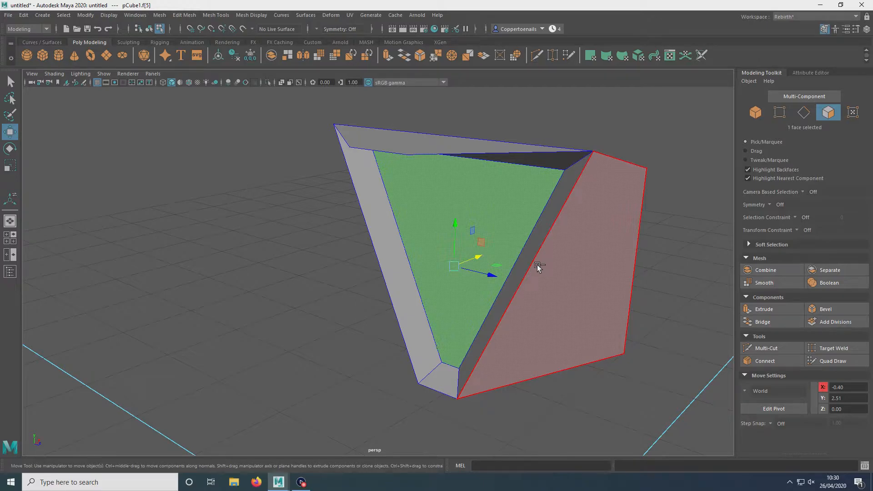
pyautogui.hotkey('ctrl', 'e')
pyautogui.keyDown('alt'); pyautogui.moveTo(484, 259); pyautogui.dragTo(448, 241); pyautogui.keyUp('alt')
pyautogui.click(597, 334)
pyautogui.moveTo(599, 335); pyautogui.dragTo(600, 336)
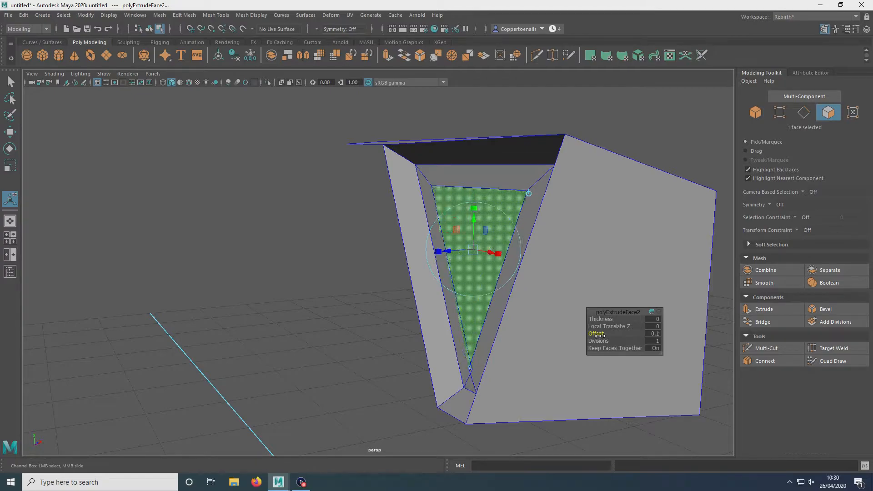
# Step: Set the new extrusion's offset to 0.055 to create an inset border
pyautogui.keyDown('alt'); pyautogui.moveTo(445, 317); pyautogui.dragTo(513, 331); pyautogui.keyUp('alt')
pyautogui.scroll(4, 461, 283)
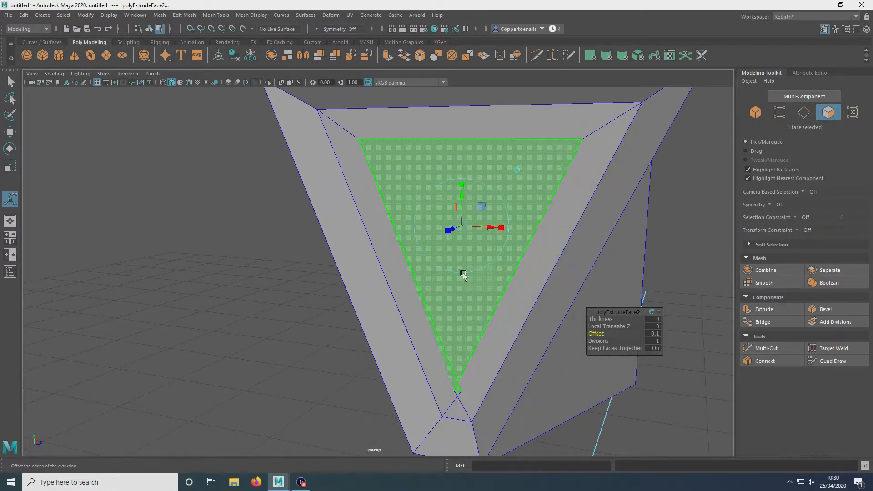
pyautogui.keyDown('alt'); pyautogui.moveTo(473, 334); pyautogui.dragTo(429, 353, button='middle'); pyautogui.keyUp('alt')
pyautogui.scroll(2, 511, 246)
pyautogui.scroll(-1, 501, 276)
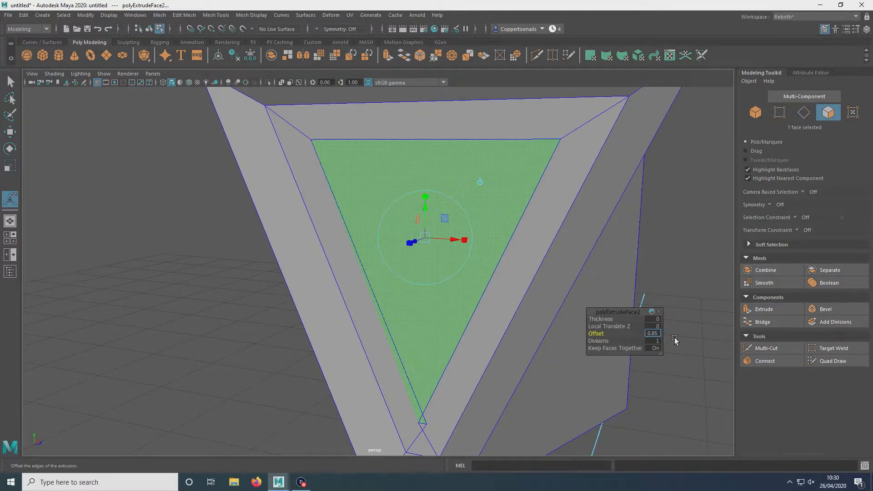
pyautogui.write('5')
pyautogui.press('Return')
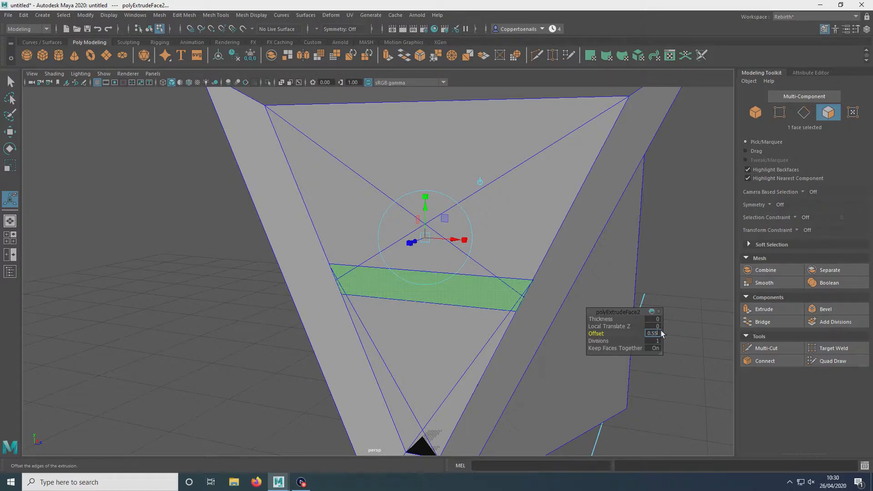
pyautogui.write('0.055')
pyautogui.press('Return')
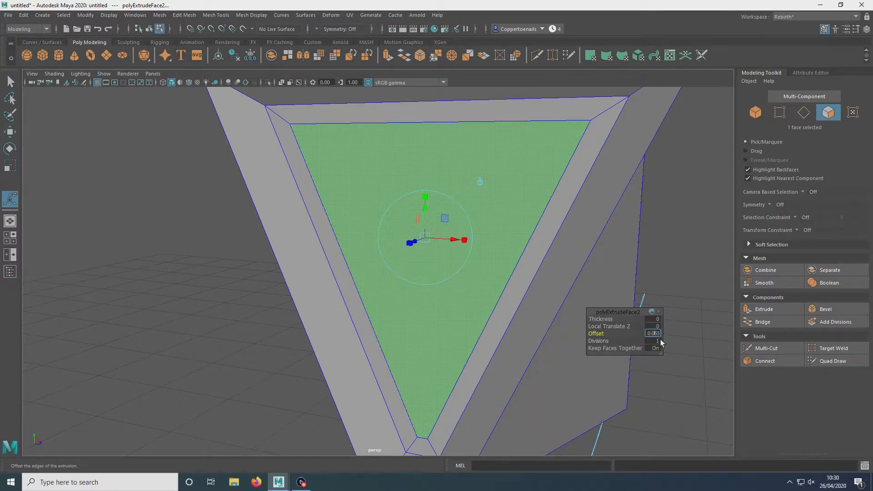
# Step: Orbit around the model to inspect the inset triangular face from several angles
pyautogui.click(679, 309)
pyautogui.click(495, 253)
pyautogui.keyDown('alt'); pyautogui.moveTo(281, 274); pyautogui.dragTo(307, 287); pyautogui.keyUp('alt')
pyautogui.scroll(-3, 337, 279)
pyautogui.keyDown('alt'); pyautogui.moveTo(392, 238); pyautogui.dragTo(352, 239); pyautogui.keyUp('alt')
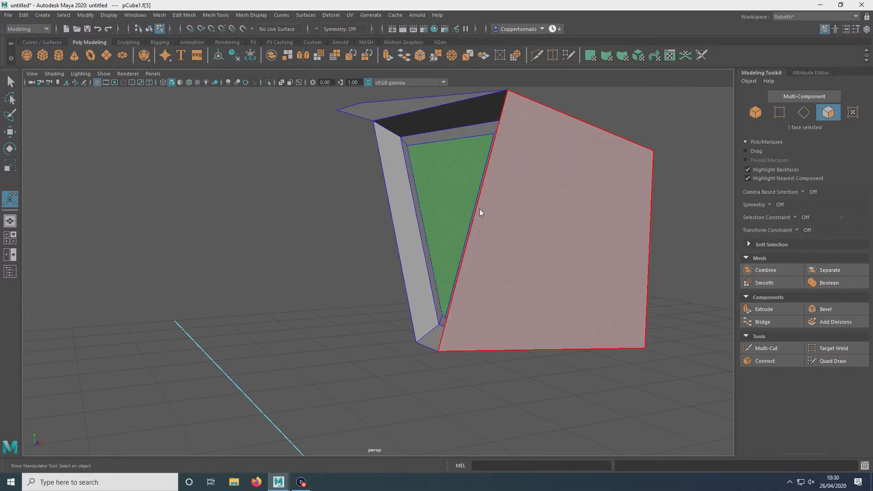
pyautogui.moveTo(479, 209); pyautogui.dragTo(510, 195, button='right')
pyautogui.click(332, 253)
pyautogui.keyDown('alt'); pyautogui.moveTo(331, 253); pyautogui.dragTo(463, 258); pyautogui.keyUp('alt')
pyautogui.click(340, 212)
pyautogui.keyDown('alt'); pyautogui.moveTo(514, 228); pyautogui.dragTo(422, 250); pyautogui.keyUp('alt')
pyautogui.scroll(5, 421, 251)
pyautogui.keyDown('alt'); pyautogui.moveTo(421, 251); pyautogui.dragTo(381, 307, button='middle'); pyautogui.keyUp('alt')
pyautogui.moveTo(400, 218); pyautogui.dragTo(398, 230, button='right')
pyautogui.click(64, 148)
pyautogui.keyDown('alt'); pyautogui.moveTo(64, 148); pyautogui.dragTo(399, 237); pyautogui.keyUp('alt')
pyautogui.scroll(-5, 272, 206)
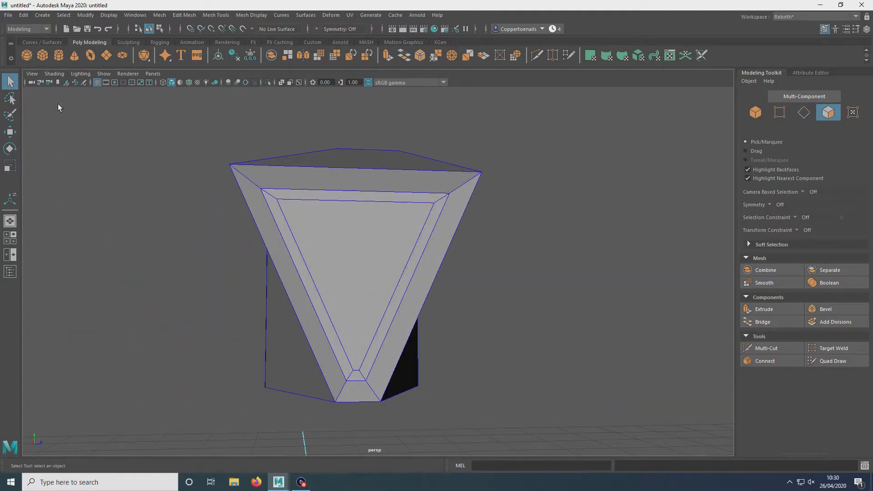
pyautogui.keyDown('alt'); pyautogui.moveTo(380, 242); pyautogui.dragTo(289, 220); pyautogui.keyUp('alt')
pyautogui.keyDown('alt'); pyautogui.moveTo(288, 220); pyautogui.dragTo(332, 276, button='right'); pyautogui.keyUp('alt')
pyautogui.keyDown('alt'); pyautogui.moveTo(331, 276); pyautogui.dragTo(400, 221); pyautogui.keyUp('alt')
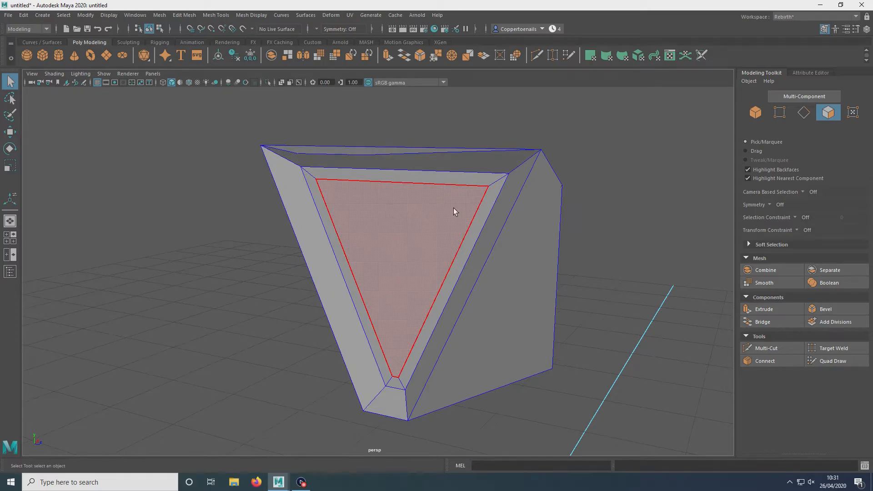
# Step: Select the four border edges around the inner triangular face
pyautogui.moveTo(425, 206); pyautogui.dragTo(422, 185, button='right')
pyautogui.click(419, 185)
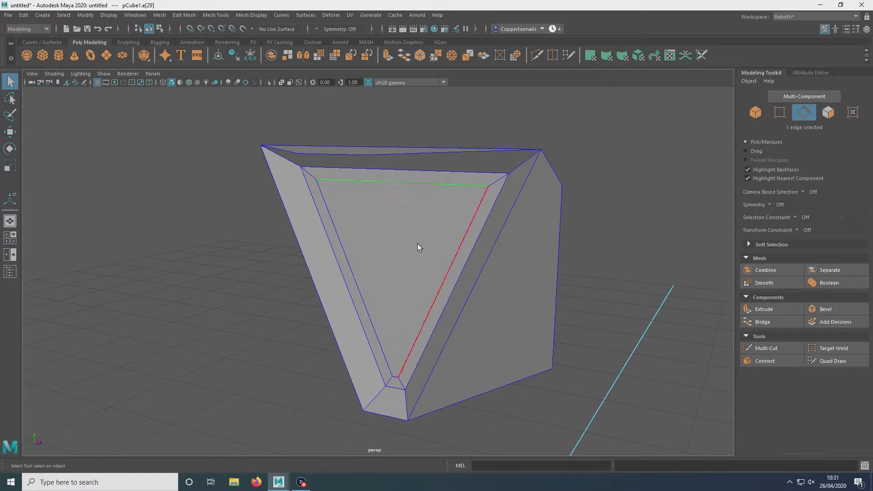
pyautogui.keyDown('shift'); pyautogui.click(479, 232); pyautogui.keyUp('shift')
pyautogui.keyDown('shift'); pyautogui.click(351, 269); pyautogui.keyUp('shift')
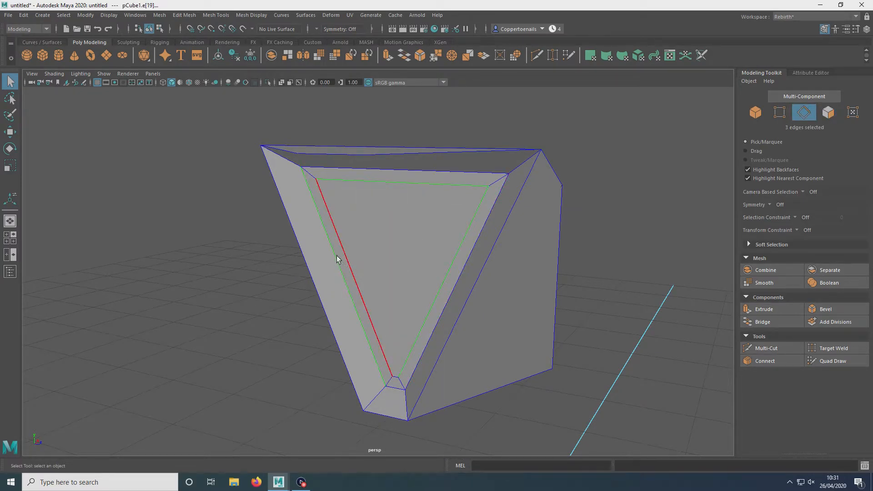
pyautogui.keyDown('alt'); pyautogui.moveTo(356, 255); pyautogui.dragTo(394, 253); pyautogui.keyUp('alt')
pyautogui.scroll(3, 388, 375)
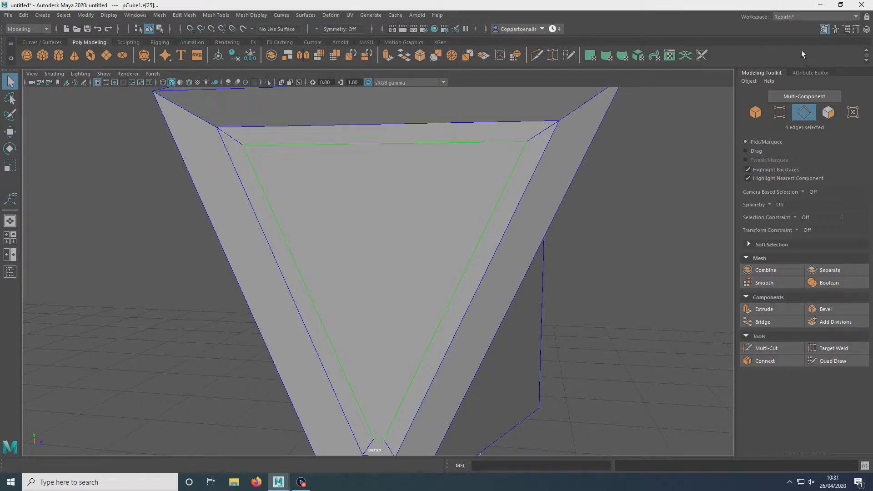
pyautogui.click(855, 20)
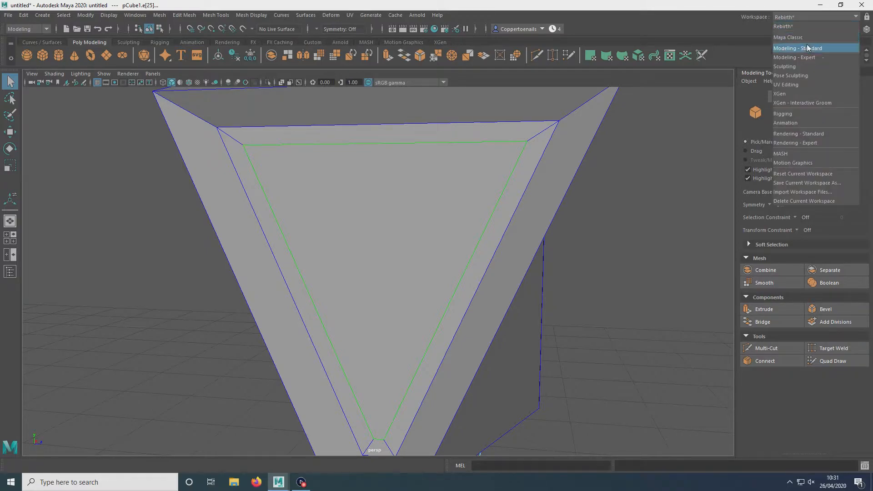
pyautogui.click(634, 238)
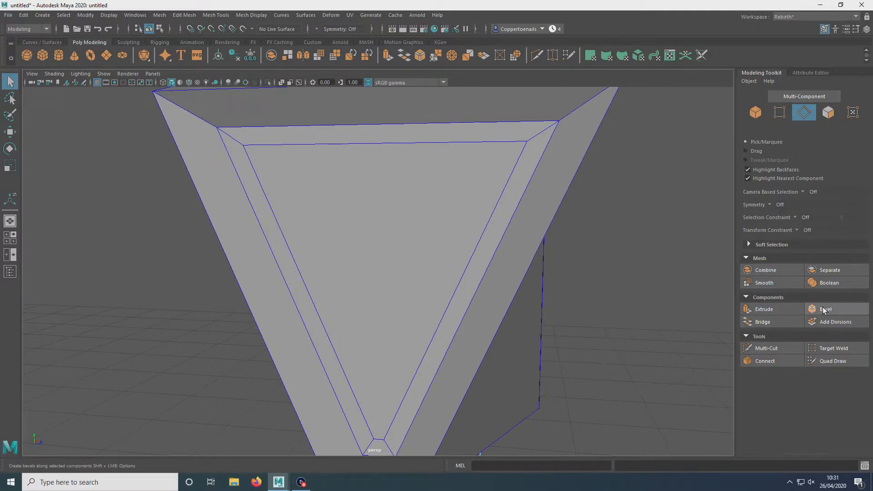
pyautogui.click(184, 15)
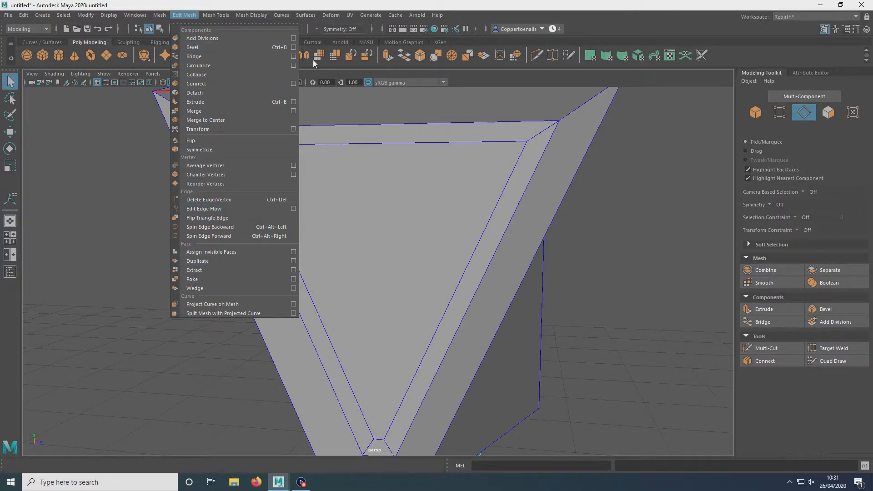
pyautogui.click(442, 151)
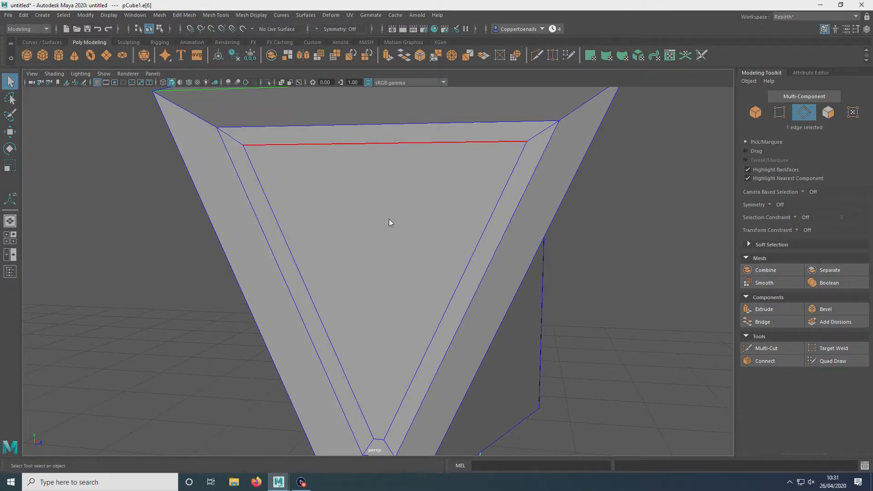
# Step: Select the inner triangular face, extrude it once more, and deselect it
pyautogui.click(394, 238)
pyautogui.keyDown('alt'); pyautogui.moveTo(488, 236); pyautogui.dragTo(415, 254); pyautogui.keyUp('alt')
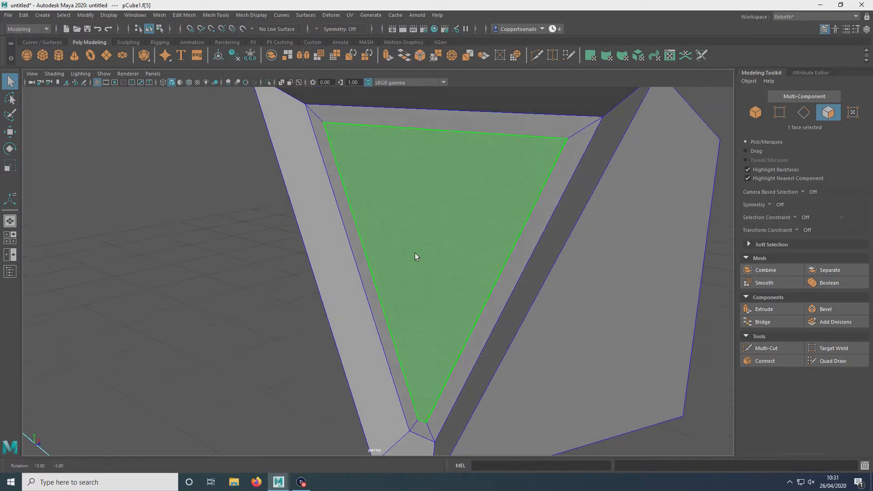
pyautogui.hotkey('ctrl', 'e')
pyautogui.moveTo(408, 249); pyautogui.dragTo(414, 248)
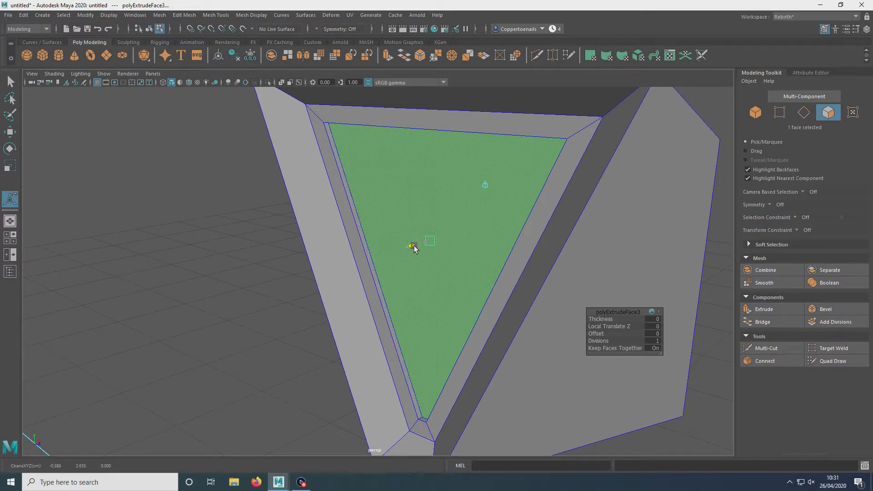
pyautogui.click(62, 237)
pyautogui.keyDown('alt'); pyautogui.moveTo(62, 237); pyautogui.dragTo(220, 220); pyautogui.keyUp('alt')
pyautogui.moveTo(367, 229); pyautogui.dragTo(427, 204, button='right')
pyautogui.keyDown('alt'); pyautogui.moveTo(162, 213); pyautogui.dragTo(444, 203); pyautogui.keyUp('alt')
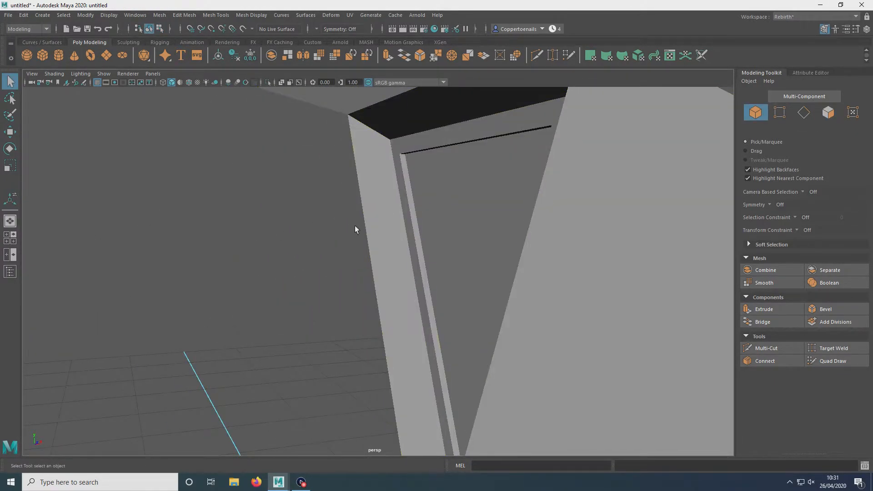
# Step: Select the four border edges of the inner face and bevel them
pyautogui.keyDown('alt'); pyautogui.moveTo(355, 230); pyautogui.dragTo(406, 247, button='right'); pyautogui.keyUp('alt')
pyautogui.keyDown('alt'); pyautogui.moveTo(406, 243); pyautogui.dragTo(376, 236); pyautogui.keyUp('alt')
pyautogui.click(293, 315)
pyautogui.keyDown('alt'); pyautogui.moveTo(376, 236); pyautogui.dragTo(375, 259, button='right'); pyautogui.keyUp('alt')
pyautogui.moveTo(354, 177); pyautogui.dragTo(354, 152, button='right')
pyautogui.click(369, 188)
pyautogui.keyDown('shift'); pyautogui.click(291, 249); pyautogui.keyUp('shift')
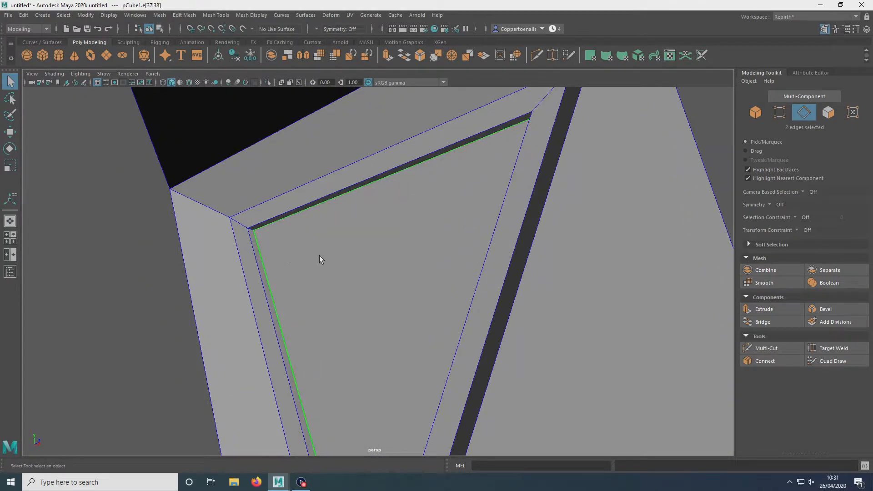
pyautogui.keyDown('alt'); pyautogui.moveTo(367, 200); pyautogui.dragTo(328, 423); pyautogui.keyUp('alt')
pyautogui.keyDown('shift'); pyautogui.click(348, 214); pyautogui.keyUp('shift')
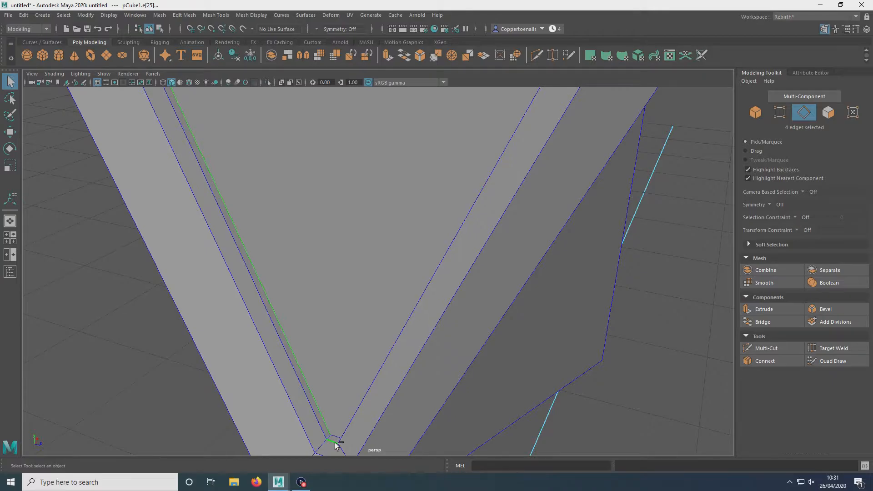
pyautogui.keyDown('alt'); pyautogui.moveTo(337, 437); pyautogui.dragTo(342, 394); pyautogui.keyUp('alt')
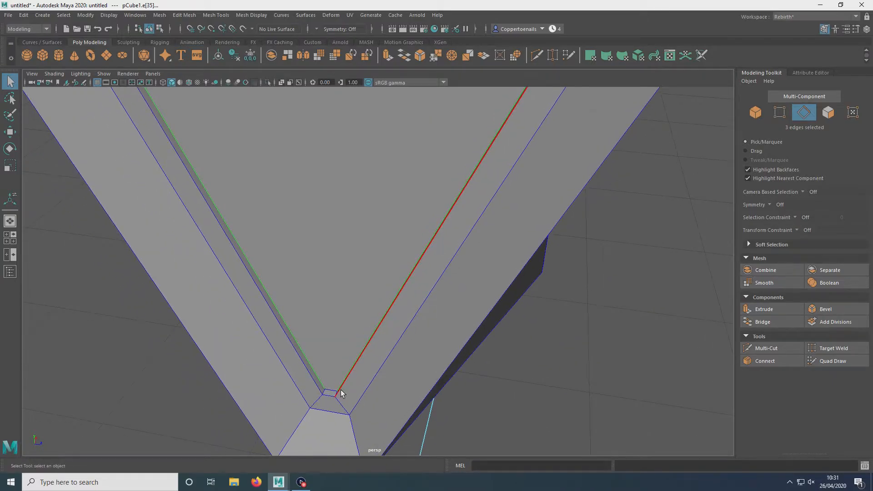
pyautogui.keyDown('alt'); pyautogui.moveTo(382, 229); pyautogui.dragTo(308, 277); pyautogui.keyUp('alt')
pyautogui.keyDown('alt'); pyautogui.moveTo(308, 278); pyautogui.dragTo(333, 170, button='middle'); pyautogui.keyUp('alt')
pyautogui.keyDown('alt'); pyautogui.moveTo(332, 170); pyautogui.dragTo(376, 241); pyautogui.keyUp('alt')
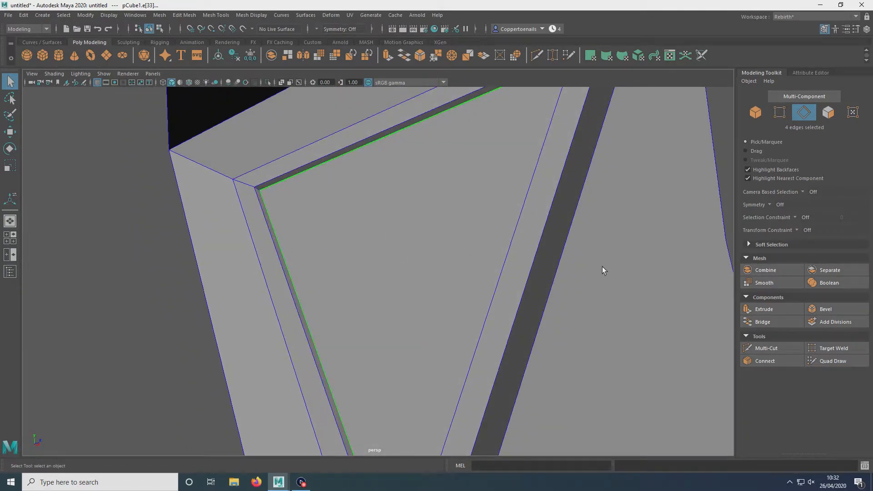
pyautogui.click(826, 310)
# Step: Orbit and zoom around the model to examine the bevelled edges
pyautogui.keyDown('alt'); pyautogui.moveTo(279, 224); pyautogui.dragTo(324, 188); pyautogui.keyUp('alt')
pyautogui.keyDown('alt'); pyautogui.moveTo(188, 176); pyautogui.dragTo(442, 268); pyautogui.keyUp('alt')
pyautogui.moveTo(442, 269); pyautogui.dragTo(486, 220, button='right')
pyautogui.click(544, 324)
pyautogui.keyDown('alt'); pyautogui.moveTo(543, 324); pyautogui.dragTo(490, 345); pyautogui.keyUp('alt')
pyautogui.keyDown('alt'); pyautogui.moveTo(490, 344); pyautogui.dragTo(450, 218, button='middle'); pyautogui.keyUp('alt')
pyautogui.scroll(3, 450, 218)
pyautogui.keyDown('alt'); pyautogui.moveTo(450, 217); pyautogui.dragTo(423, 225); pyautogui.keyUp('alt')
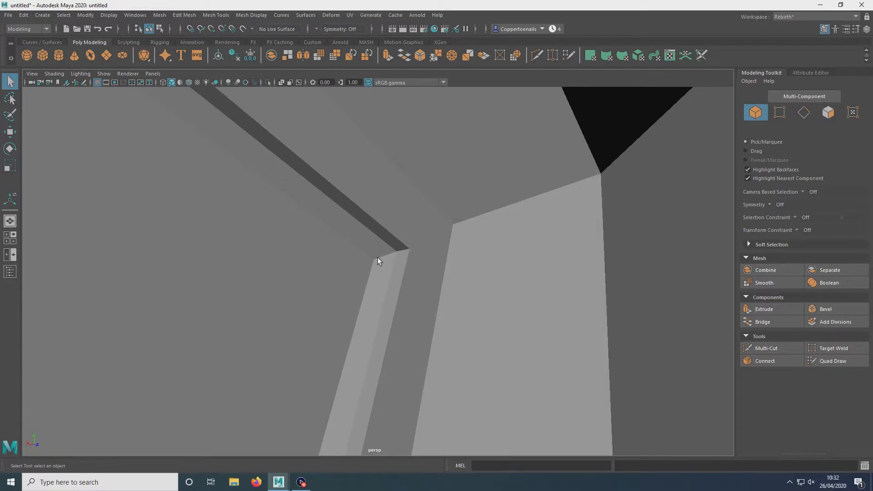
# Step: Select the inner triangular face and bevel it
pyautogui.moveTo(264, 280)
pyautogui.keyDown('alt'); pyautogui.mouseDown()
pyautogui.moveTo(274, 299)
pyautogui.moveTo(261, 287)
pyautogui.mouseUp(); pyautogui.keyUp('alt')
pyautogui.click(435, 233)
pyautogui.keyDown('alt'); pyautogui.moveTo(435, 233); pyautogui.dragTo(406, 236); pyautogui.keyUp('alt')
pyautogui.moveTo(416, 232); pyautogui.dragTo(419, 253, button='right')
pyautogui.keyDown('alt'); pyautogui.moveTo(419, 253); pyautogui.dragTo(394, 283); pyautogui.keyUp('alt')
pyautogui.keyDown('alt'); pyautogui.moveTo(394, 284); pyautogui.dragTo(406, 229, button='middle'); pyautogui.keyUp('alt')
pyautogui.moveTo(409, 231); pyautogui.dragTo(443, 197, button='right')
pyautogui.keyDown('alt'); pyautogui.moveTo(444, 197); pyautogui.dragTo(410, 218); pyautogui.keyUp('alt')
pyautogui.moveTo(411, 214); pyautogui.dragTo(412, 241, button='right')
pyautogui.keyDown('alt'); pyautogui.moveTo(354, 124); pyautogui.dragTo(422, 202); pyautogui.keyUp('alt')
pyautogui.click(422, 204)
pyautogui.keyDown('alt'); pyautogui.moveTo(531, 228); pyautogui.dragTo(484, 273); pyautogui.keyUp('alt')
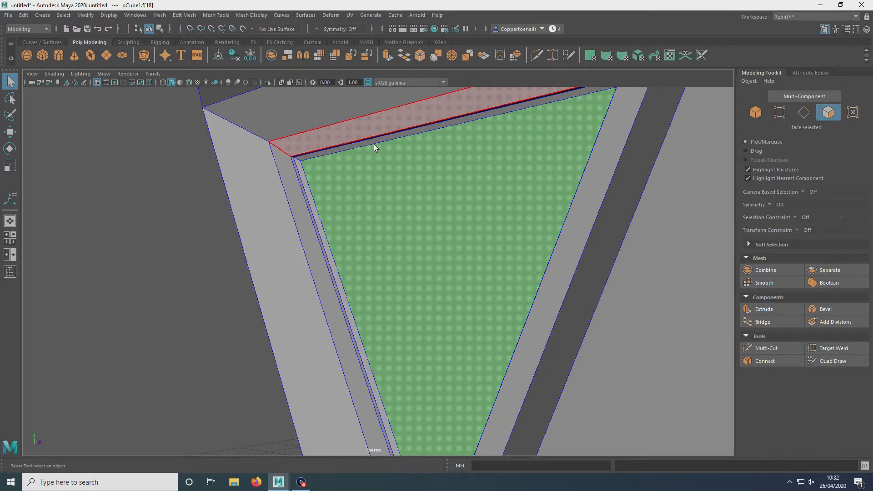
pyautogui.click(837, 312)
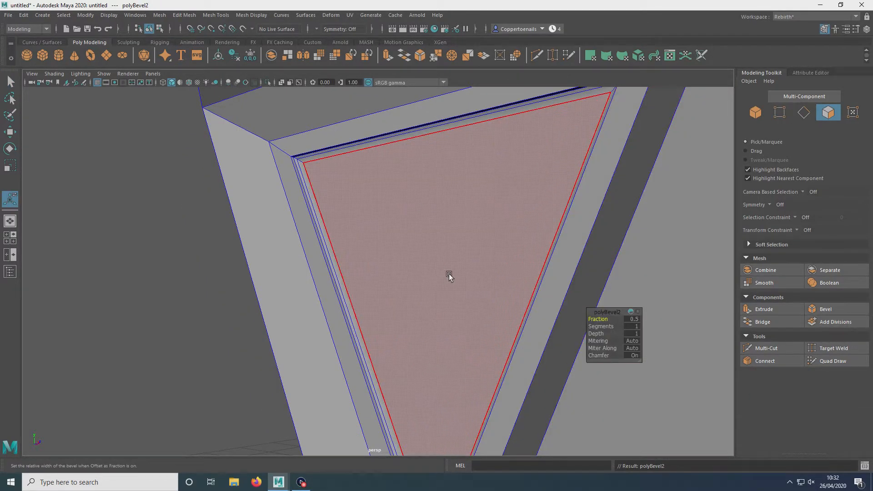
# Step: Set the bevel's fraction to 0.6 and its segments to 3
pyautogui.keyDown('alt'); pyautogui.moveTo(497, 282); pyautogui.dragTo(370, 223); pyautogui.keyUp('alt')
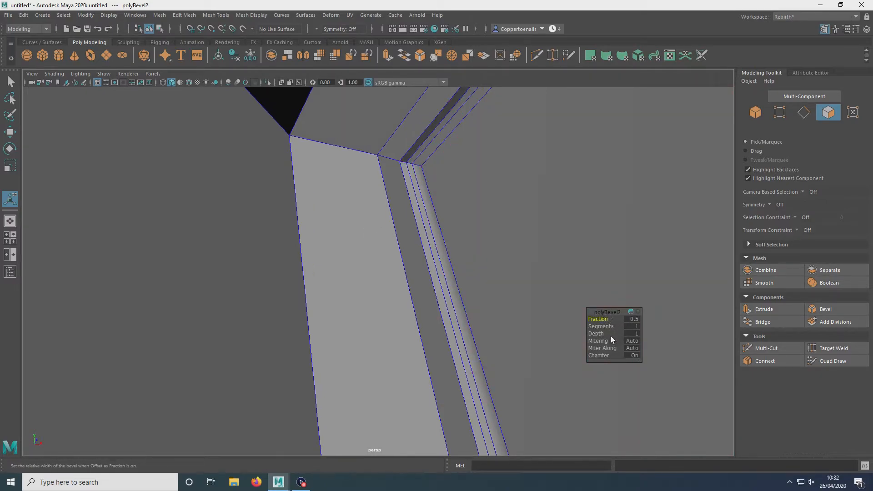
pyautogui.moveTo(603, 319); pyautogui.dragTo(603, 316)
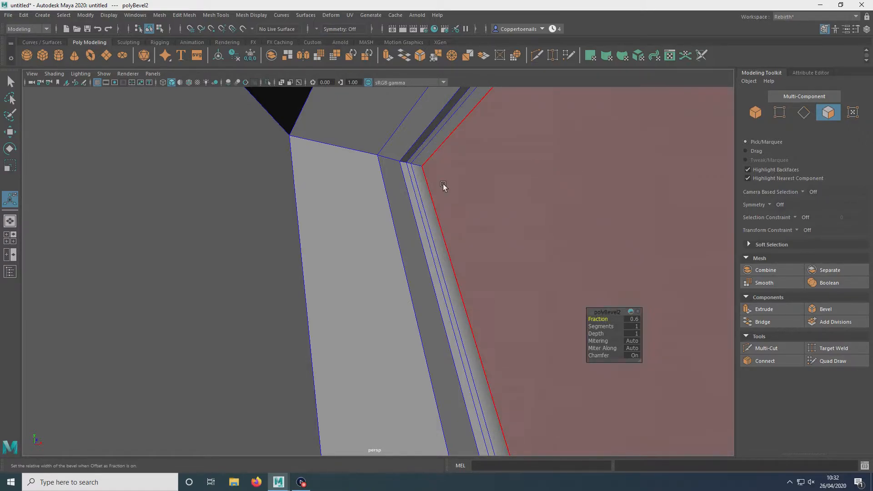
pyautogui.scroll(4, 491, 160)
pyautogui.keyDown('alt'); pyautogui.moveTo(487, 157); pyautogui.dragTo(409, 206); pyautogui.keyUp('alt')
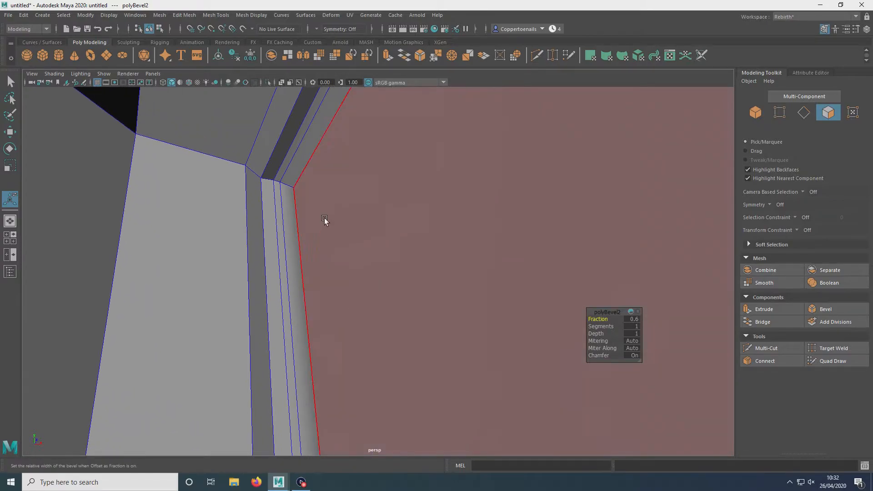
pyautogui.keyDown('alt'); pyautogui.moveTo(323, 222); pyautogui.dragTo(359, 223); pyautogui.keyUp('alt')
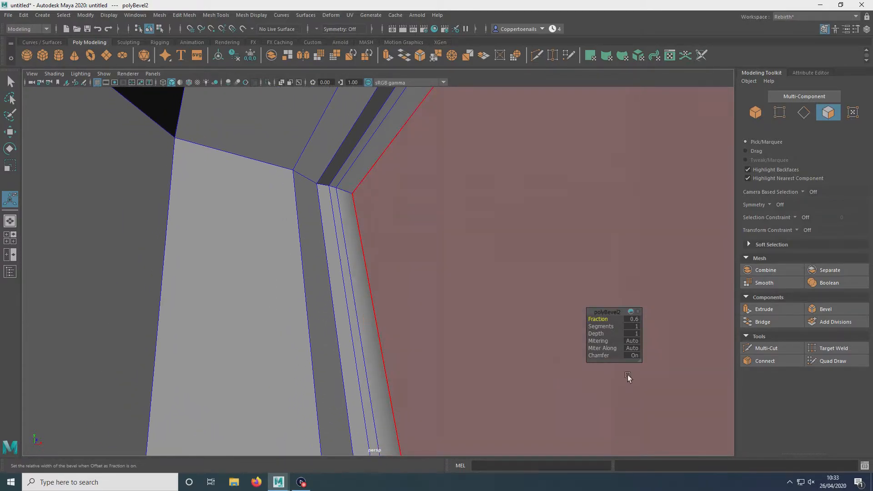
pyautogui.moveTo(600, 327); pyautogui.dragTo(608, 328)
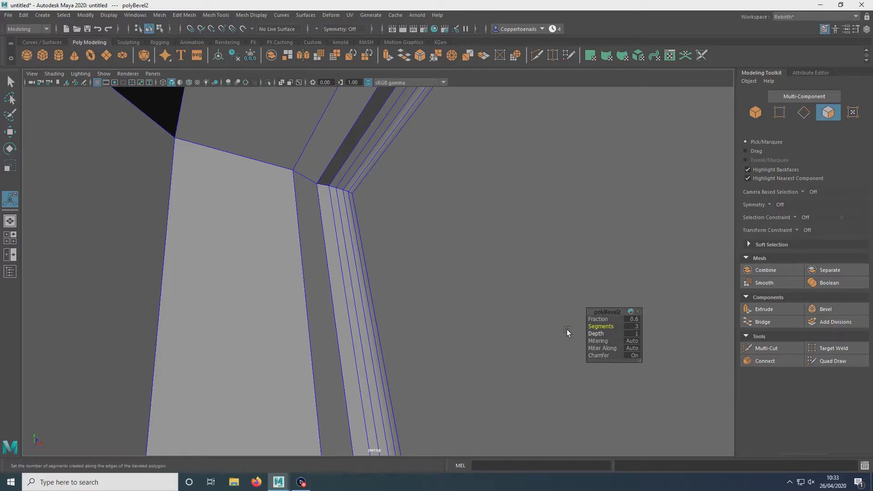
# Step: Deselect the face and orbit and zoom around the model to examine the bevelled inner face
pyautogui.keyDown('alt'); pyautogui.moveTo(457, 284); pyautogui.dragTo(403, 219); pyautogui.keyUp('alt')
pyautogui.scroll(-3, 340, 280)
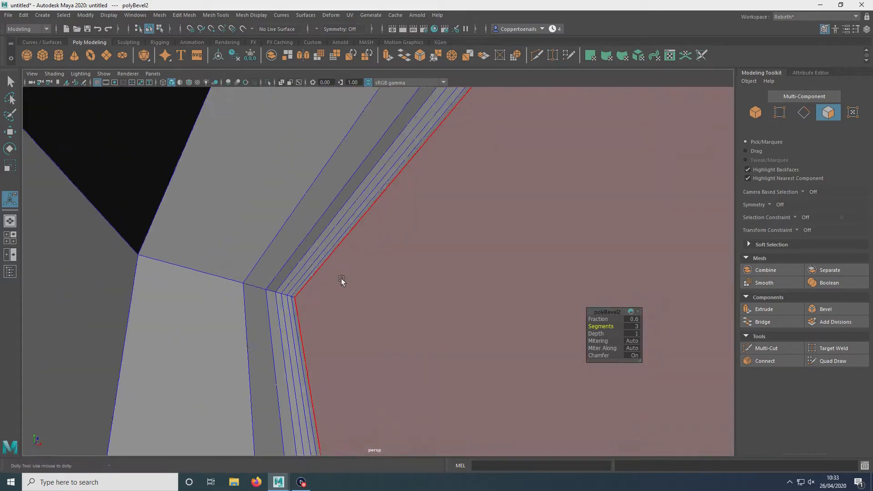
pyautogui.keyDown('alt'); pyautogui.moveTo(339, 281); pyautogui.dragTo(378, 279); pyautogui.keyUp('alt')
pyautogui.scroll(-5, 378, 279)
pyautogui.moveTo(430, 231); pyautogui.dragTo(430, 238, button='right')
pyautogui.moveTo(474, 211); pyautogui.dragTo(474, 211, button='right')
pyautogui.click(130, 246)
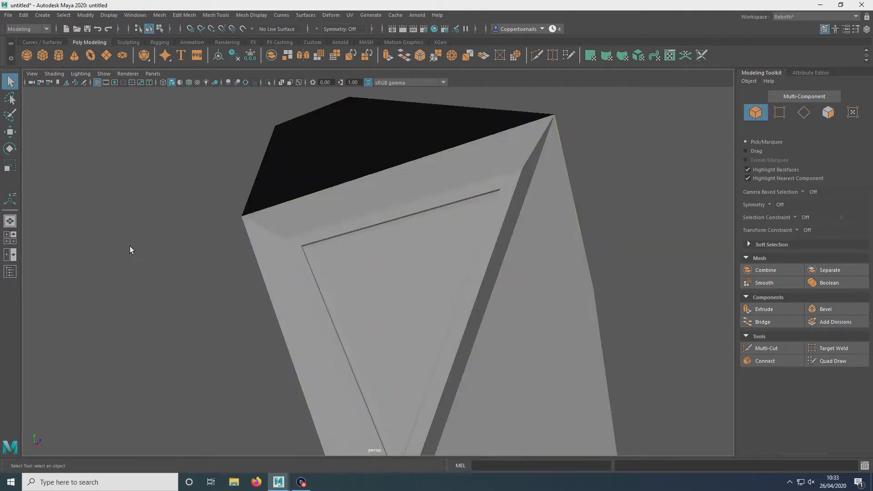
pyautogui.keyDown('alt'); pyautogui.moveTo(300, 325); pyautogui.dragTo(258, 333); pyautogui.keyUp('alt')
pyautogui.scroll(3, 258, 333)
pyautogui.scroll(-2, 376, 217)
pyautogui.keyDown('alt'); pyautogui.moveTo(375, 217); pyautogui.dragTo(415, 207); pyautogui.keyUp('alt')
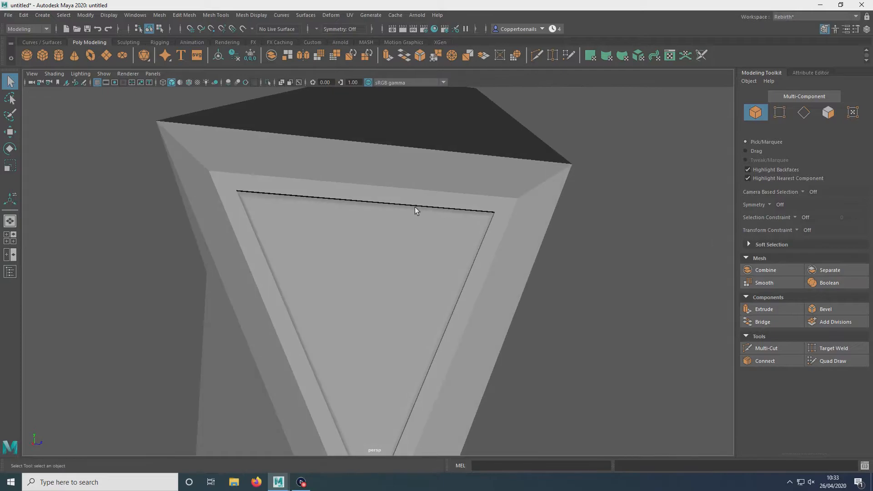
pyautogui.keyDown('alt'); pyautogui.moveTo(404, 272); pyautogui.dragTo(237, 231); pyautogui.keyUp('alt')
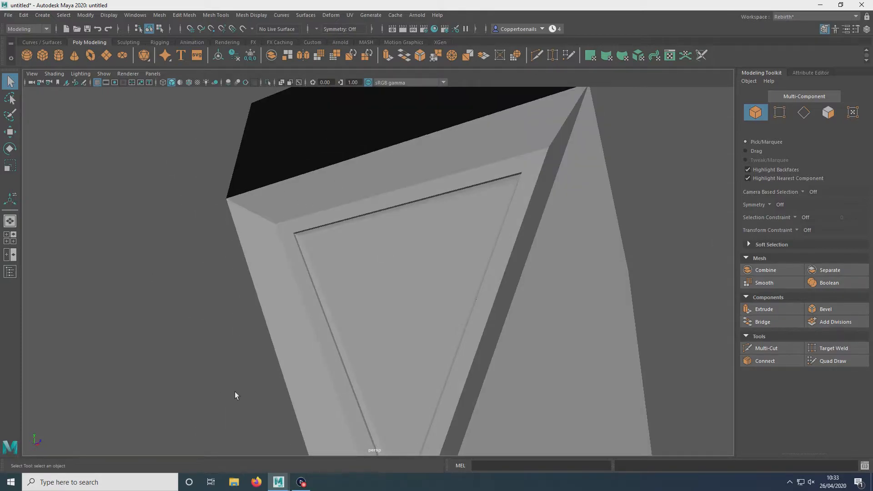
# Step: Select the model and inspect it with smooth mesh preview, then return to the unsmoothed display
pyautogui.click(304, 257)
pyautogui.press('3')
pyautogui.click(161, 282)
pyautogui.keyDown('alt'); pyautogui.moveTo(186, 279); pyautogui.dragTo(329, 305); pyautogui.keyUp('alt')
pyautogui.scroll(-3, 329, 305)
pyautogui.keyDown('alt'); pyautogui.moveTo(396, 305); pyautogui.dragTo(326, 310); pyautogui.keyUp('alt')
pyautogui.click(326, 309)
pyautogui.scroll(5, 326, 310)
pyautogui.keyDown('alt'); pyautogui.moveTo(469, 302); pyautogui.dragTo(444, 283); pyautogui.keyUp('alt')
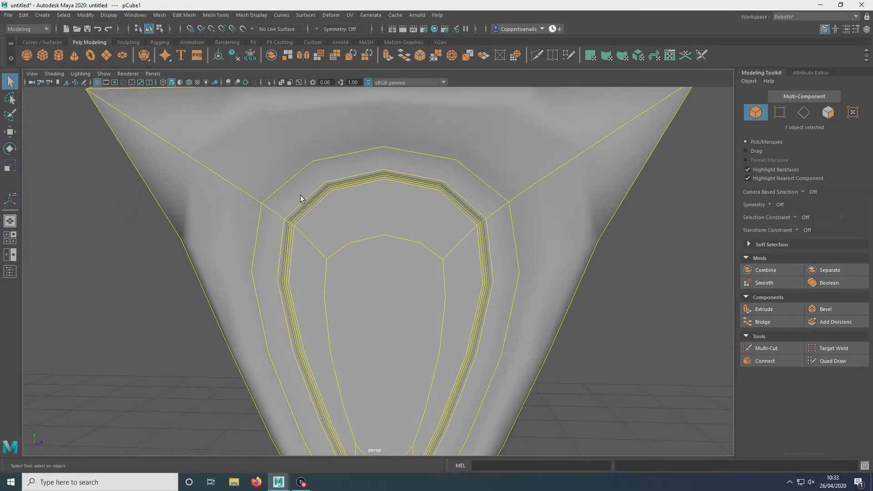
pyautogui.keyDown('alt'); pyautogui.moveTo(302, 217); pyautogui.dragTo(210, 278); pyautogui.keyUp('alt')
pyautogui.click(208, 281)
pyautogui.scroll(3, 398, 236)
pyautogui.keyDown('alt'); pyautogui.moveTo(399, 237); pyautogui.dragTo(322, 176); pyautogui.keyUp('alt')
pyautogui.click(429, 186)
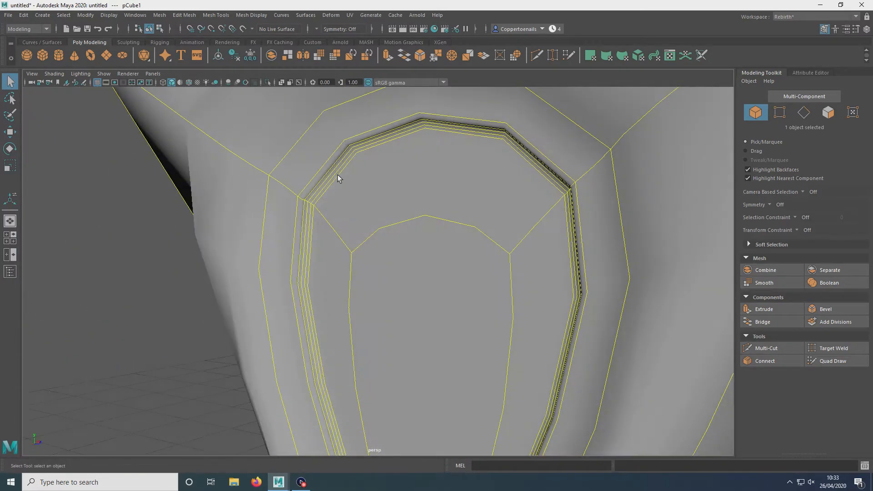
pyautogui.click(205, 324)
pyautogui.scroll(-4, 395, 234)
pyautogui.click(395, 234)
pyautogui.keyDown('alt'); pyautogui.moveTo(437, 218); pyautogui.dragTo(411, 226); pyautogui.keyUp('alt')
pyautogui.press('1')
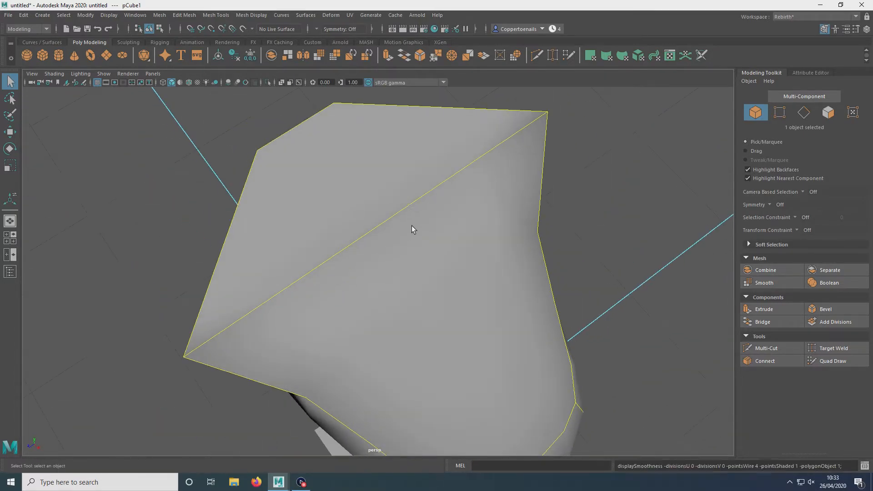
# Step: Inspect the smooth mesh preview again from another angle and switch back to normal display
pyautogui.keyDown('alt'); pyautogui.moveTo(470, 218); pyautogui.dragTo(336, 201); pyautogui.keyUp('alt')
pyautogui.press('3')
pyautogui.keyDown('alt'); pyautogui.moveTo(254, 240); pyautogui.dragTo(454, 228); pyautogui.keyUp('alt')
pyautogui.click(496, 266)
pyautogui.keyDown('alt'); pyautogui.moveTo(496, 266); pyautogui.dragTo(375, 282); pyautogui.keyUp('alt')
pyautogui.click(396, 270)
pyautogui.press('1')
pyautogui.keyDown('alt'); pyautogui.moveTo(497, 245); pyautogui.dragTo(443, 221); pyautogui.keyUp('alt')
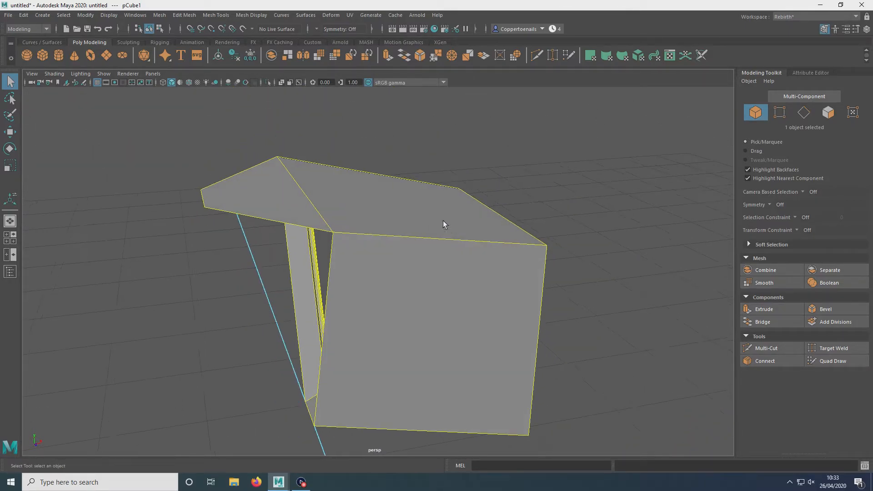
# Step: Insert two vertical edge loops across the model with the Insert Edge Loop tool
pyautogui.click(219, 17)
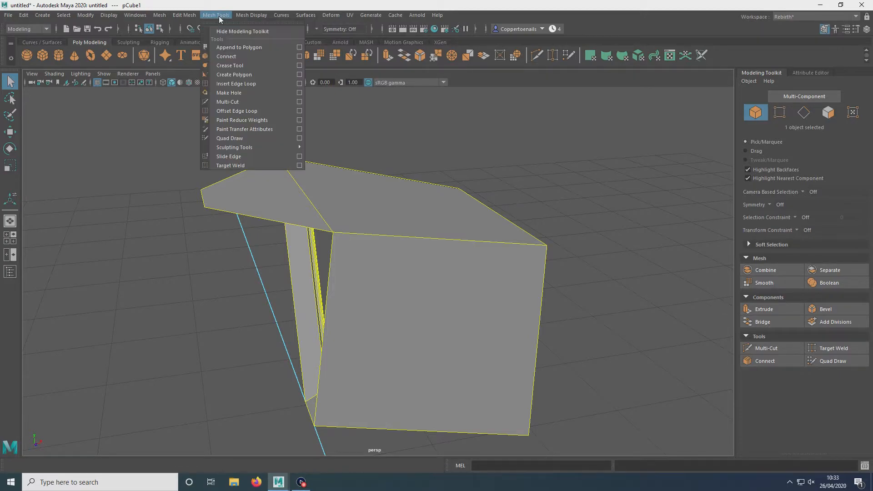
pyautogui.click(241, 84)
pyautogui.keyDown('alt'); pyautogui.moveTo(455, 275); pyautogui.dragTo(342, 246); pyautogui.keyUp('alt')
pyautogui.keyDown('alt'); pyautogui.moveTo(341, 246); pyautogui.dragTo(433, 249); pyautogui.keyUp('alt')
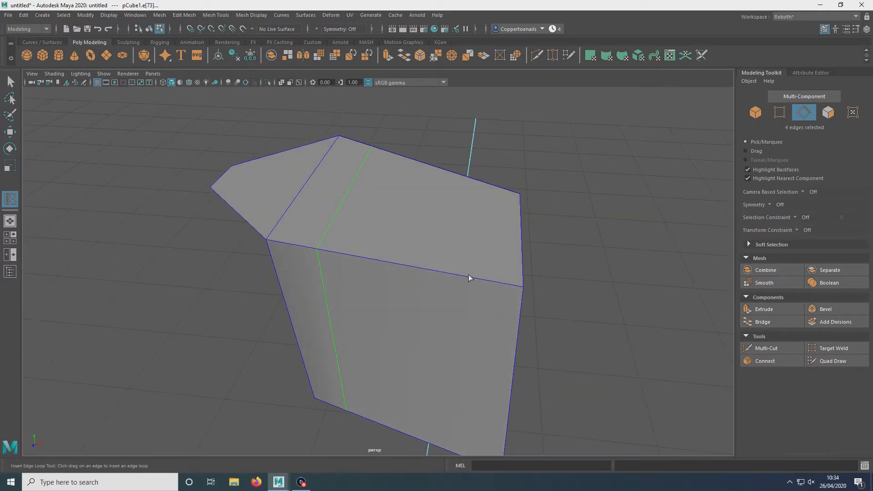
pyautogui.moveTo(464, 279); pyautogui.dragTo(465, 275)
pyautogui.keyDown('alt'); pyautogui.moveTo(363, 232); pyautogui.dragTo(1, 106); pyautogui.keyUp('alt')
pyautogui.click(10, 81)
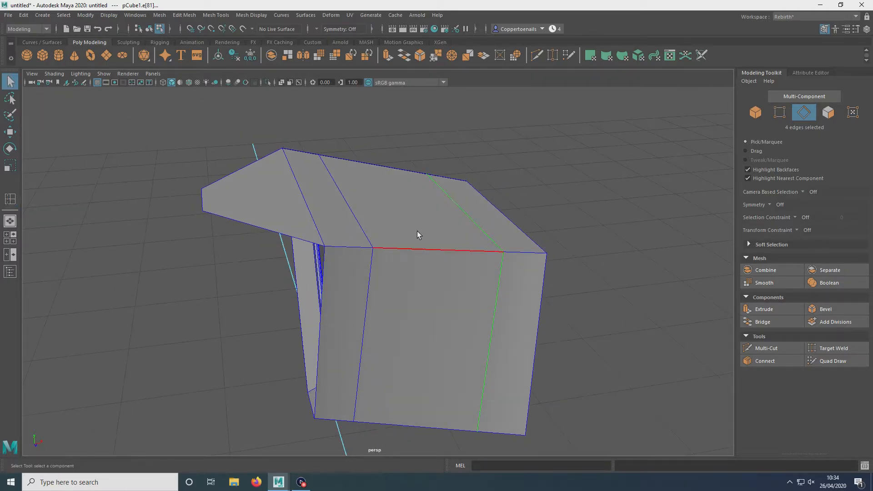
# Step: Preview the model with smoothing and orbit around it to check how the new edge loops hold its shape
pyautogui.keyDown('alt'); pyautogui.moveTo(475, 262); pyautogui.dragTo(234, 181); pyautogui.keyUp('alt')
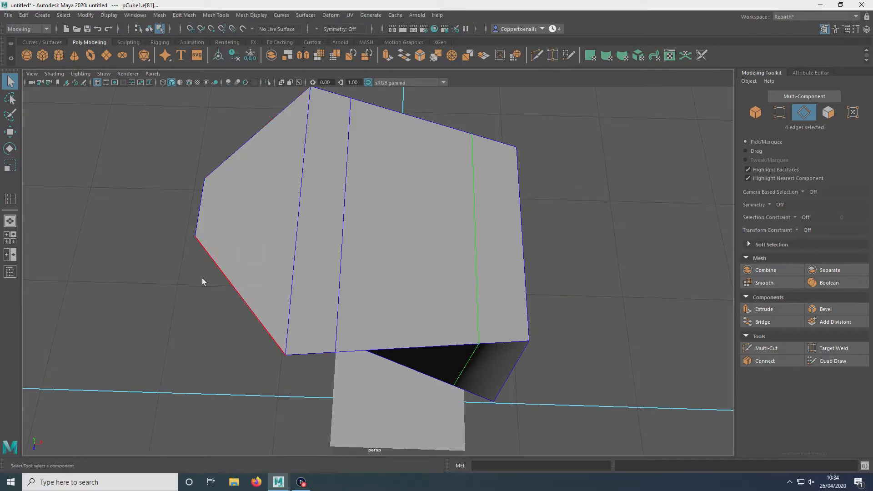
pyautogui.keyDown('alt'); pyautogui.moveTo(178, 139); pyautogui.dragTo(417, 276); pyautogui.keyUp('alt')
pyautogui.moveTo(417, 277); pyautogui.dragTo(460, 216, button='right')
pyautogui.press('3')
pyautogui.click(531, 183)
pyautogui.keyDown('alt'); pyautogui.moveTo(531, 184); pyautogui.dragTo(468, 175); pyautogui.keyUp('alt')
pyautogui.click(412, 287)
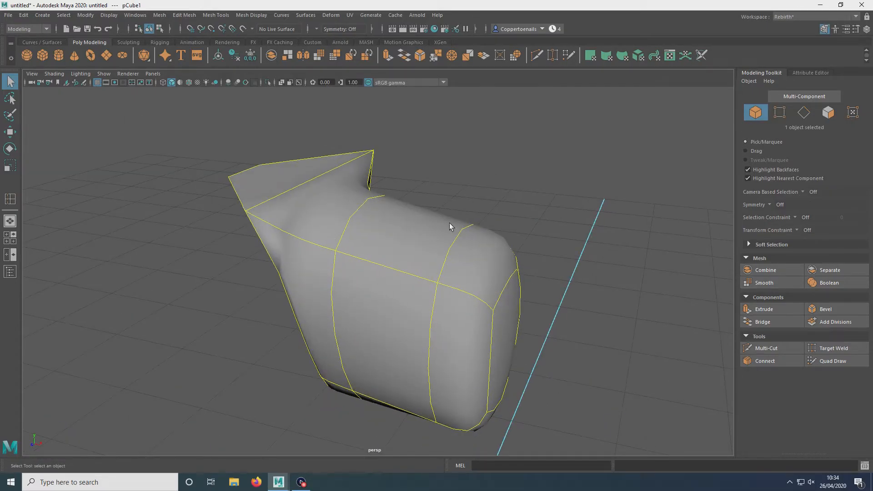
pyautogui.keyDown('alt'); pyautogui.moveTo(482, 225); pyautogui.dragTo(499, 247); pyautogui.keyUp('alt')
pyautogui.keyDown('alt'); pyautogui.moveTo(539, 214); pyautogui.dragTo(384, 259); pyautogui.keyUp('alt')
pyautogui.moveTo(384, 258); pyautogui.dragTo(441, 298, button='right')
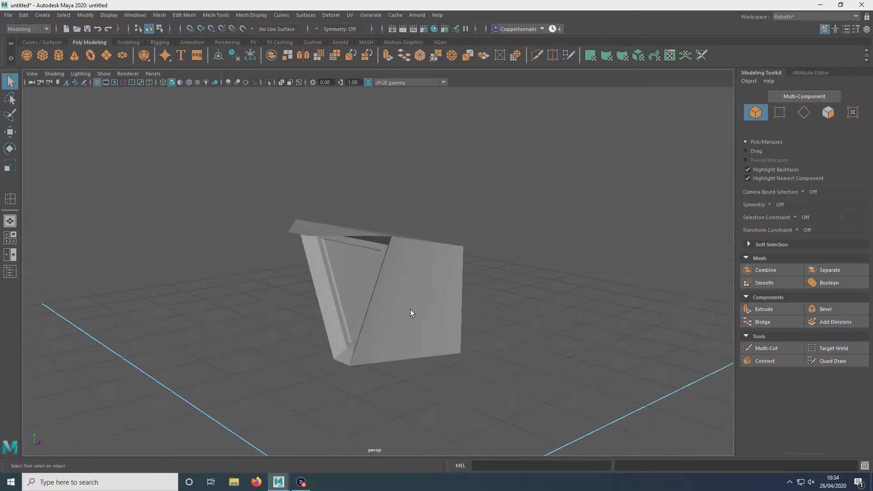
pyautogui.keyDown('alt'); pyautogui.moveTo(441, 298); pyautogui.dragTo(460, 246, button='middle'); pyautogui.keyUp('alt')
# Step: Select the second cube and insert a vertical edge loop near its left side with Insert Edge Loop
pyautogui.keyDown('alt'); pyautogui.moveTo(461, 246); pyautogui.dragTo(424, 327); pyautogui.keyUp('alt')
pyautogui.click(468, 298)
pyautogui.click(384, 231)
pyautogui.scroll(2, 373, 230)
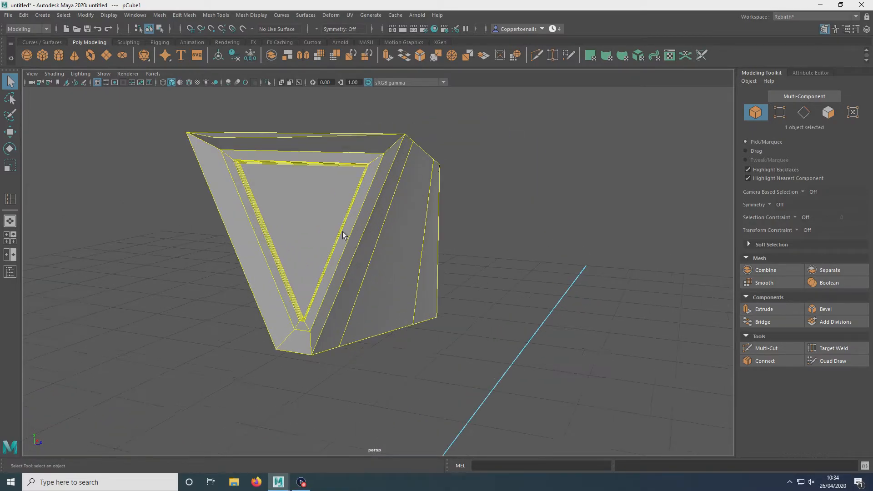
pyautogui.scroll(4, 437, 222)
pyautogui.keyDown('alt'); pyautogui.moveTo(390, 322); pyautogui.dragTo(398, 183, button='middle'); pyautogui.keyUp('alt')
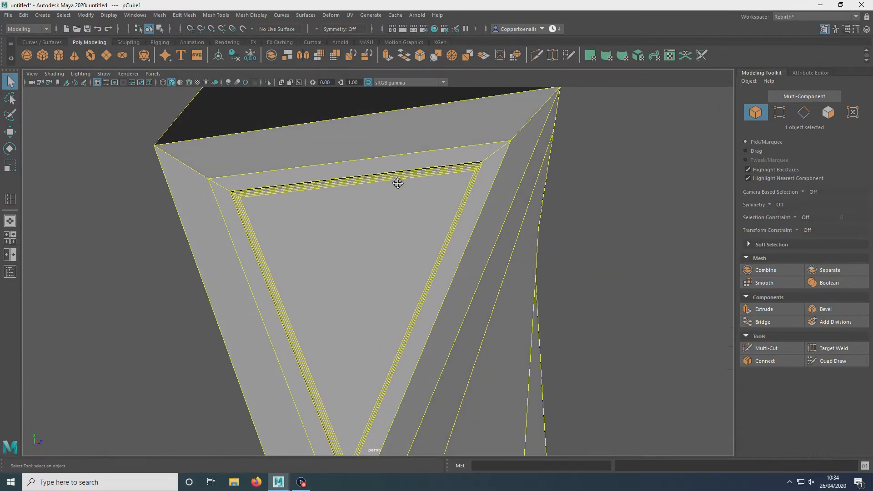
pyautogui.scroll(-3, 398, 184)
pyautogui.keyDown('alt'); pyautogui.moveTo(372, 248); pyautogui.dragTo(318, 308); pyautogui.keyUp('alt')
pyautogui.scroll(-2, 318, 307)
pyautogui.keyDown('alt'); pyautogui.moveTo(306, 275); pyautogui.dragTo(368, 135, button='middle'); pyautogui.keyUp('alt')
pyautogui.keyDown('alt'); pyautogui.moveTo(369, 134); pyautogui.dragTo(393, 296); pyautogui.keyUp('alt')
pyautogui.click(369, 273)
pyautogui.scroll(2, 389, 287)
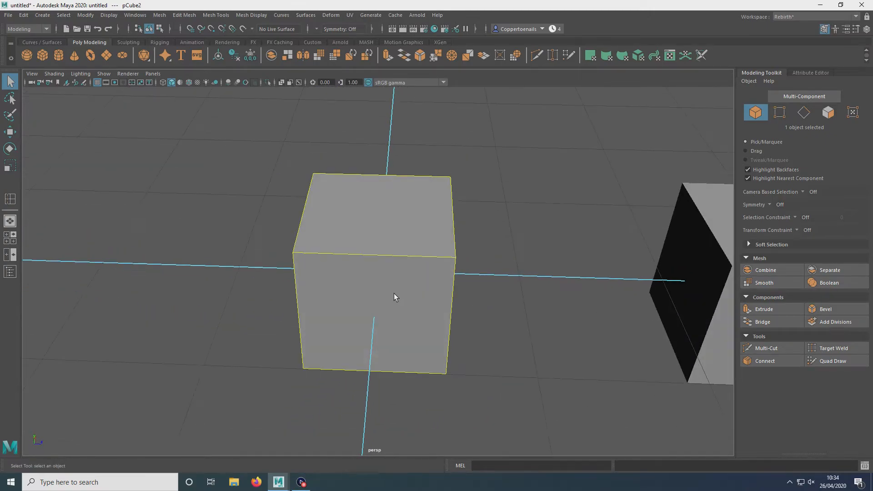
pyautogui.click(216, 15)
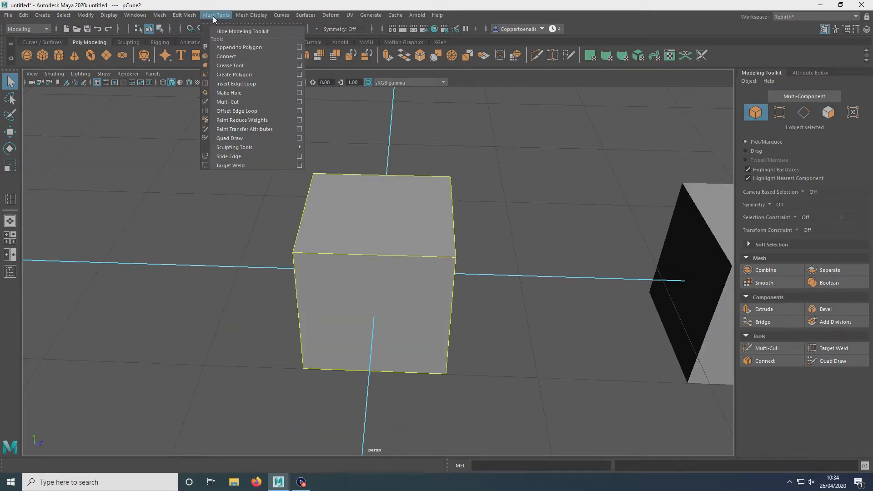
pyautogui.click(242, 83)
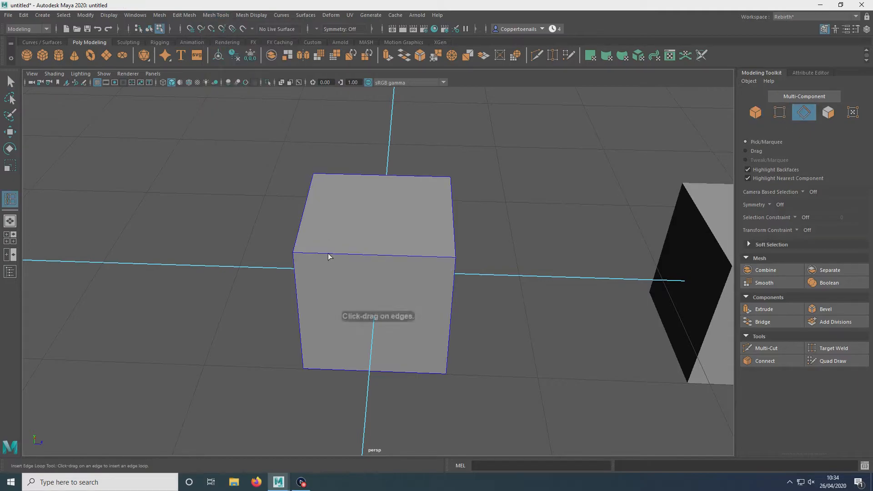
pyautogui.click(325, 255)
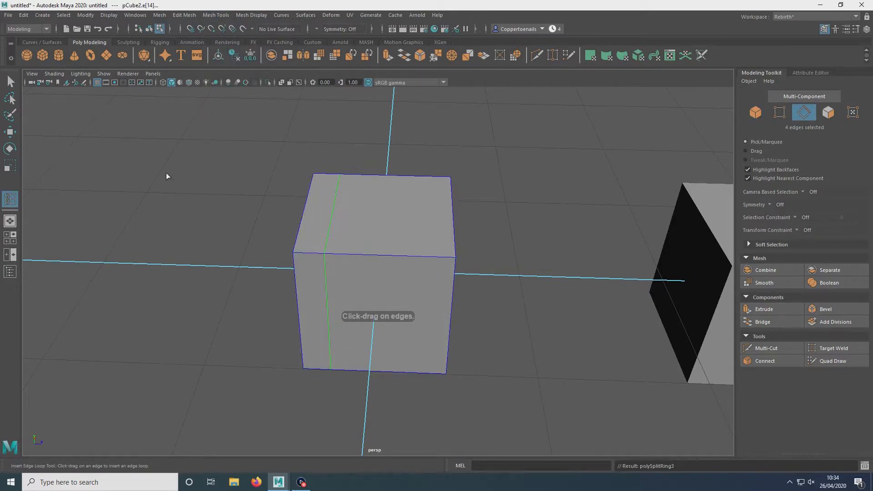
# Step: Switch to the Multi-Cut tool and add a second vertical edge loop near the cube's right side
pyautogui.click(10, 81)
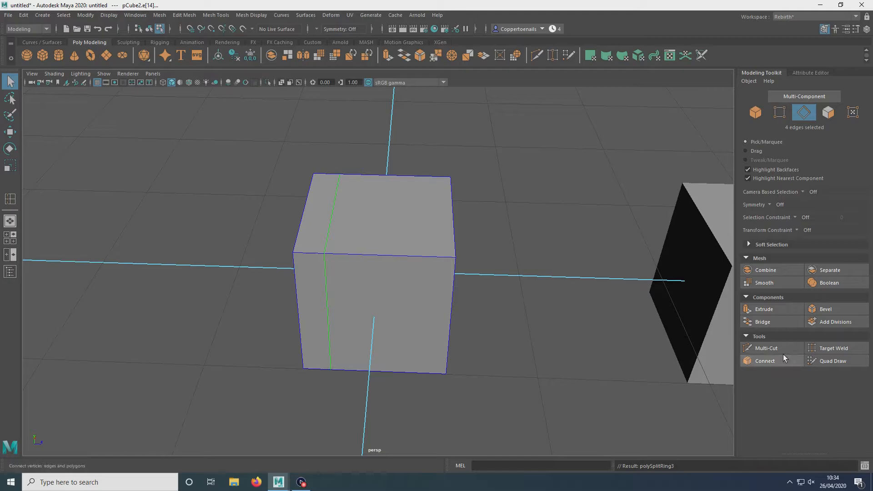
pyautogui.click(766, 348)
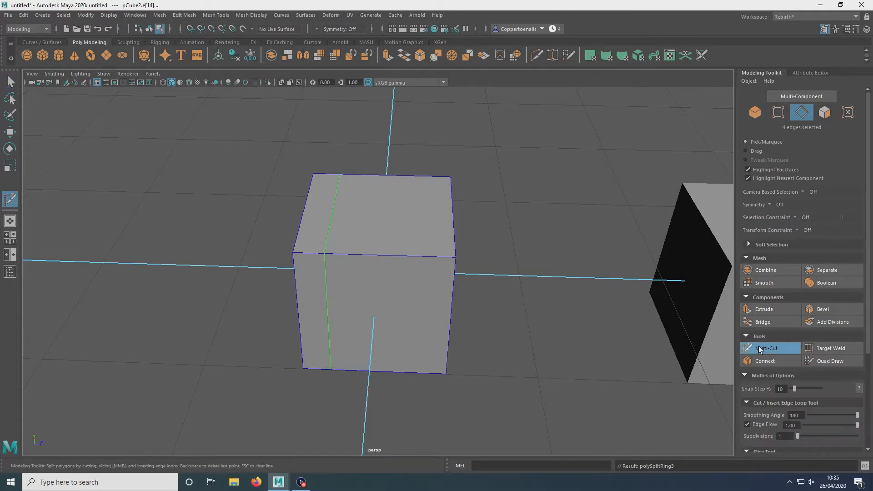
pyautogui.keyDown('alt'); pyautogui.moveTo(451, 203); pyautogui.dragTo(485, 210); pyautogui.keyUp('alt')
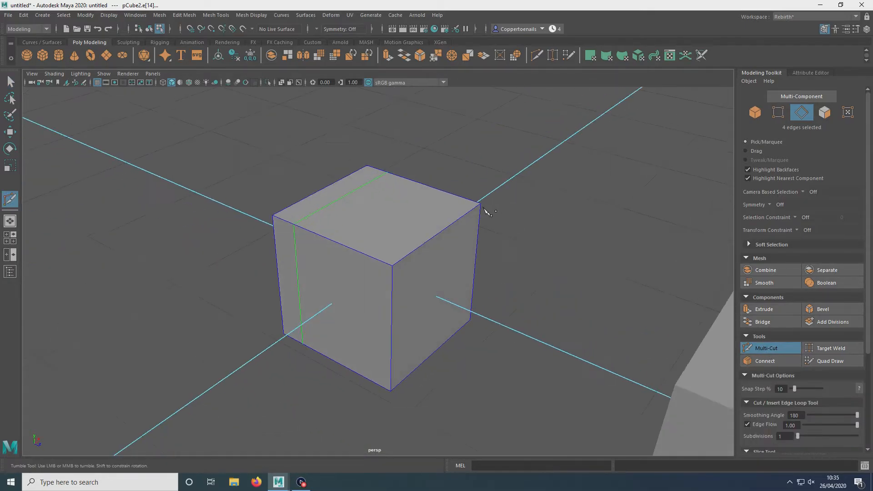
pyautogui.keyDown('alt'); pyautogui.moveTo(330, 253); pyautogui.dragTo(434, 275); pyautogui.keyUp('alt')
pyautogui.keyDown('alt'); pyautogui.moveTo(435, 275); pyautogui.dragTo(416, 242, button='right'); pyautogui.keyUp('alt')
pyautogui.keyDown('alt'); pyautogui.moveTo(415, 242); pyautogui.dragTo(397, 278); pyautogui.keyUp('alt')
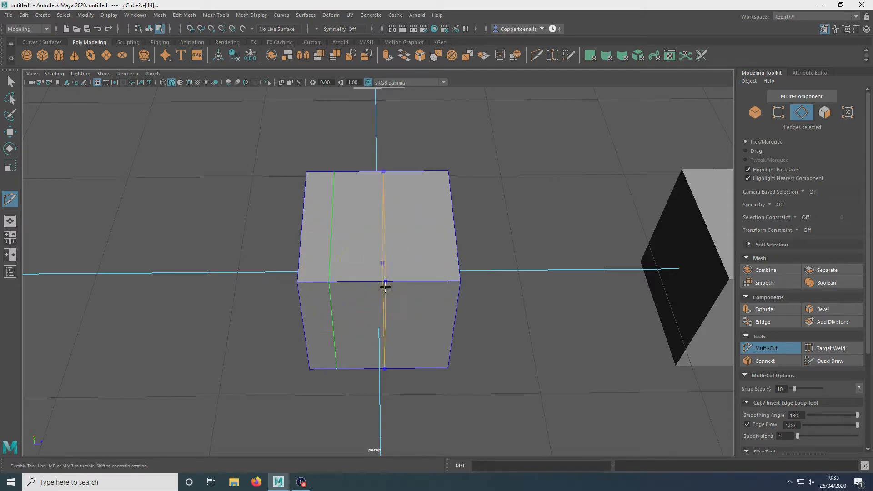
pyautogui.click(329, 282)
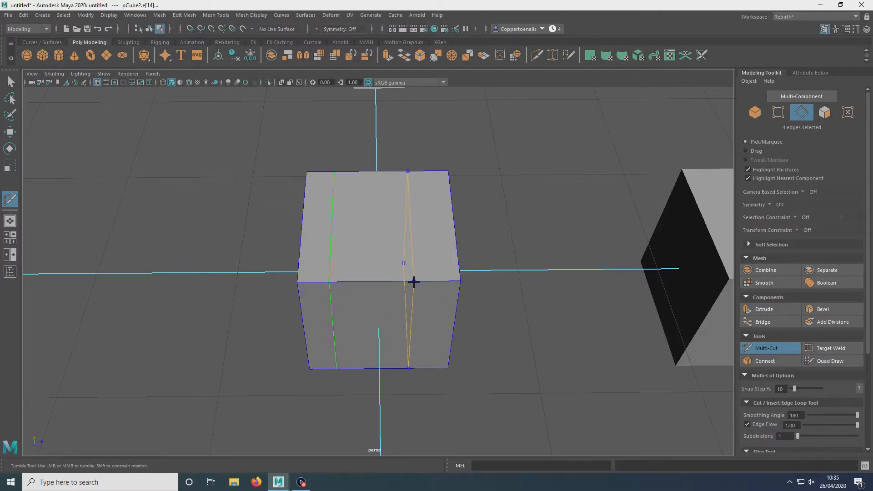
pyautogui.keyDown('ctrl'); pyautogui.click(435, 279); pyautogui.keyUp('ctrl')
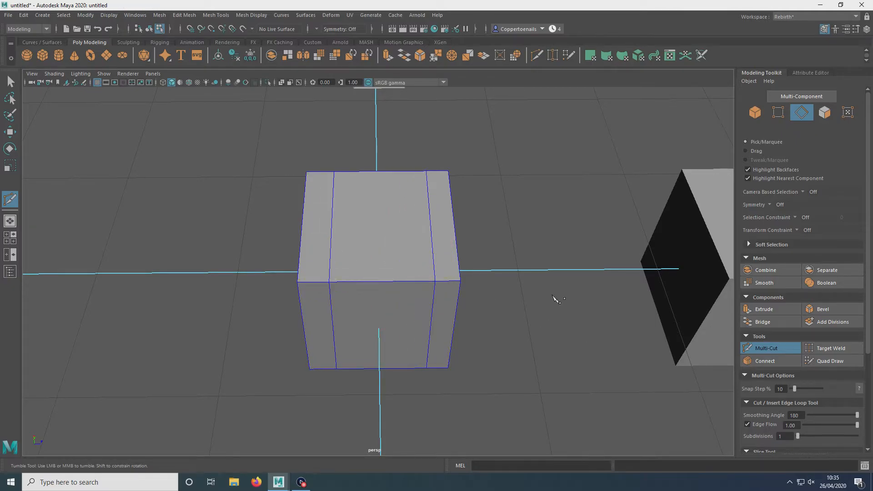
# Step: Use Multi-Cut to cut a V shape on the cube's front face, from the top edge down to its centre and back up
pyautogui.keyDown('alt'); pyautogui.moveTo(538, 256); pyautogui.dragTo(325, 213); pyautogui.keyUp('alt')
pyautogui.keyDown('alt'); pyautogui.moveTo(428, 233); pyautogui.dragTo(308, 274); pyautogui.keyUp('alt')
pyautogui.click(482, 212)
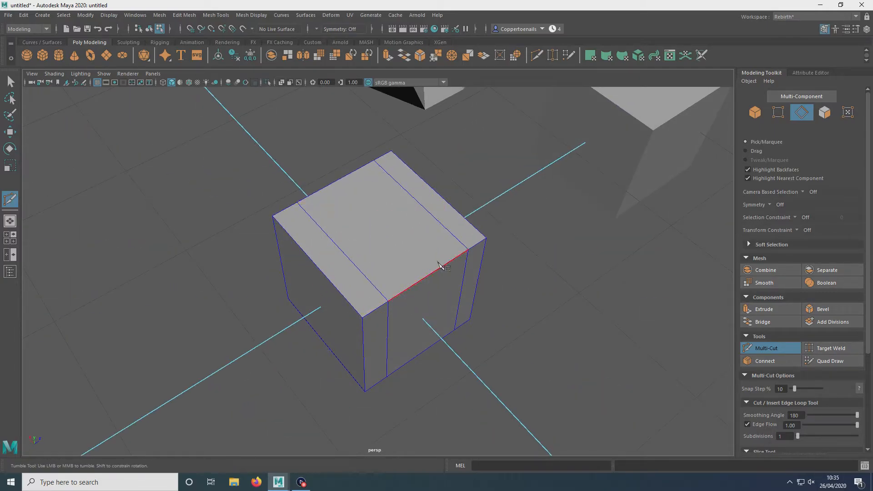
pyautogui.keyDown('alt'); pyautogui.moveTo(536, 306); pyautogui.dragTo(370, 195); pyautogui.keyUp('alt')
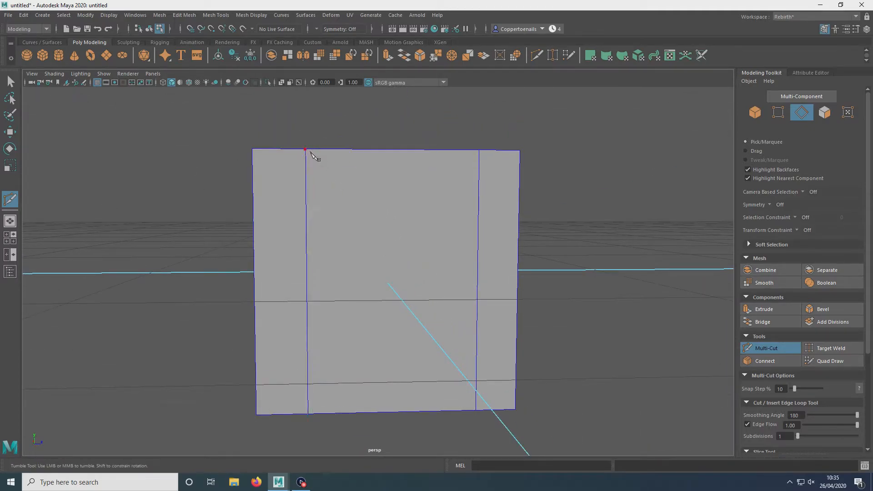
pyautogui.keyDown('alt'); pyautogui.moveTo(306, 150); pyautogui.dragTo(324, 195); pyautogui.keyUp('alt')
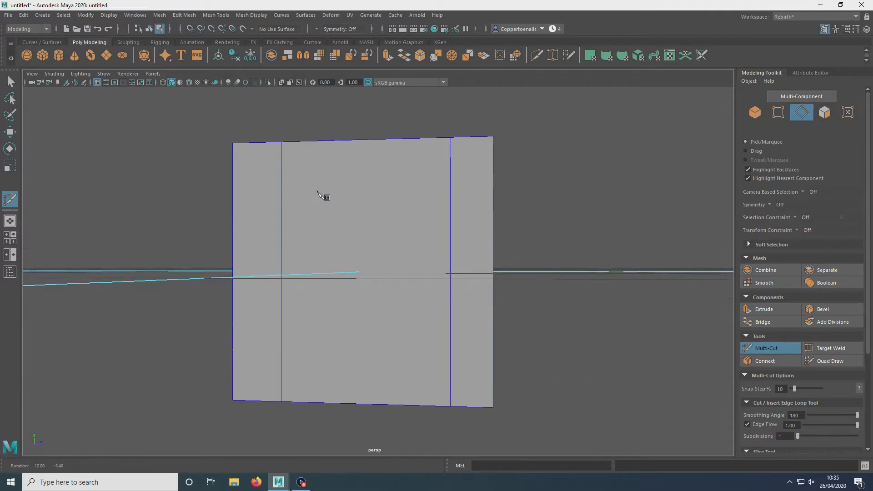
pyautogui.click(281, 142)
pyautogui.keyDown('alt'); pyautogui.moveTo(357, 270); pyautogui.dragTo(371, 276); pyautogui.keyUp('alt')
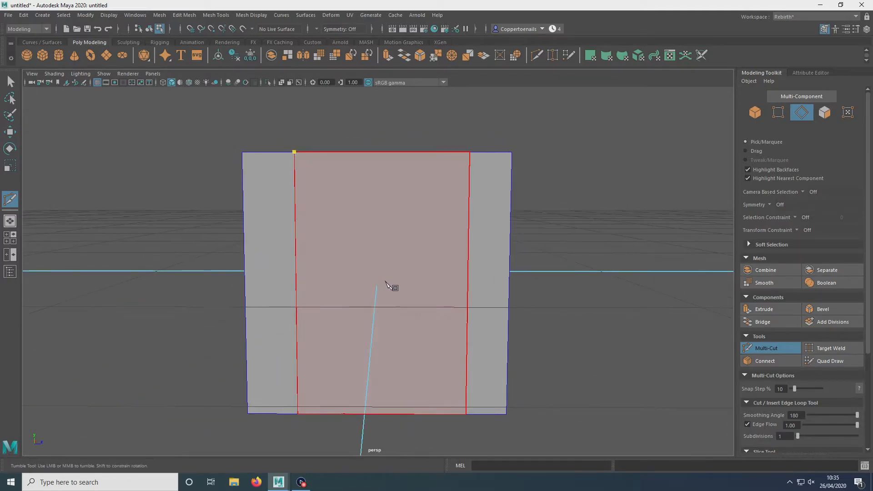
pyautogui.click(376, 285)
pyautogui.click(470, 153)
pyautogui.press('Return')
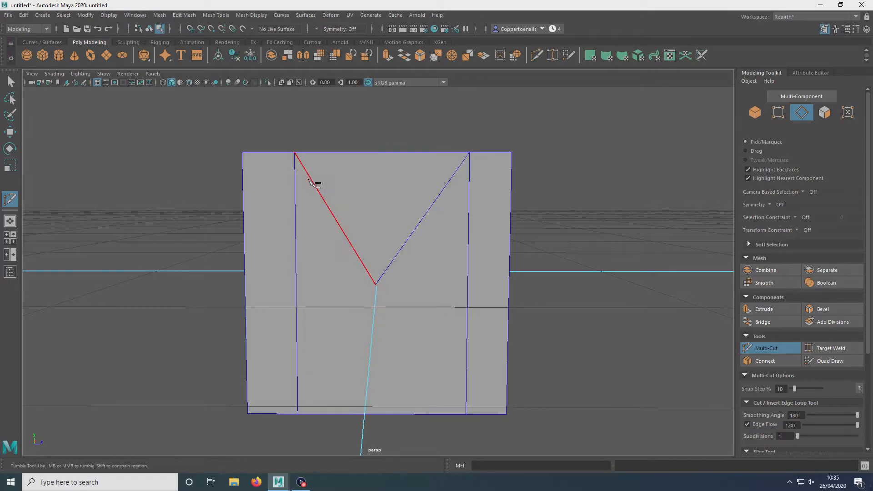
# Step: Select the new triangular face and inspect the cube's construction history tabs in the Attribute Editor
pyautogui.keyDown('alt'); pyautogui.moveTo(335, 242); pyautogui.dragTo(291, 285); pyautogui.keyUp('alt')
pyautogui.click(10, 82)
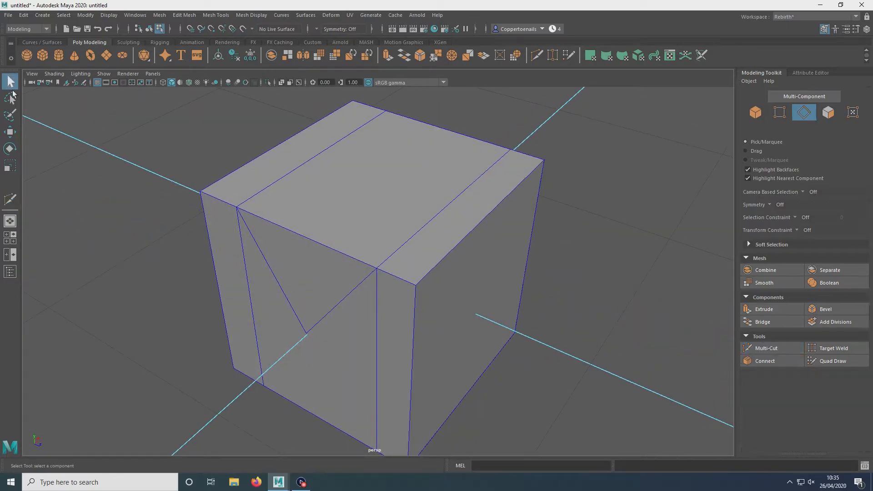
pyautogui.keyDown('alt'); pyautogui.moveTo(231, 220); pyautogui.dragTo(309, 196); pyautogui.keyUp('alt')
pyautogui.moveTo(438, 231); pyautogui.dragTo(438, 268, button='right')
pyautogui.keyDown('alt'); pyautogui.moveTo(431, 237); pyautogui.dragTo(318, 212); pyautogui.keyUp('alt')
pyautogui.click(315, 206)
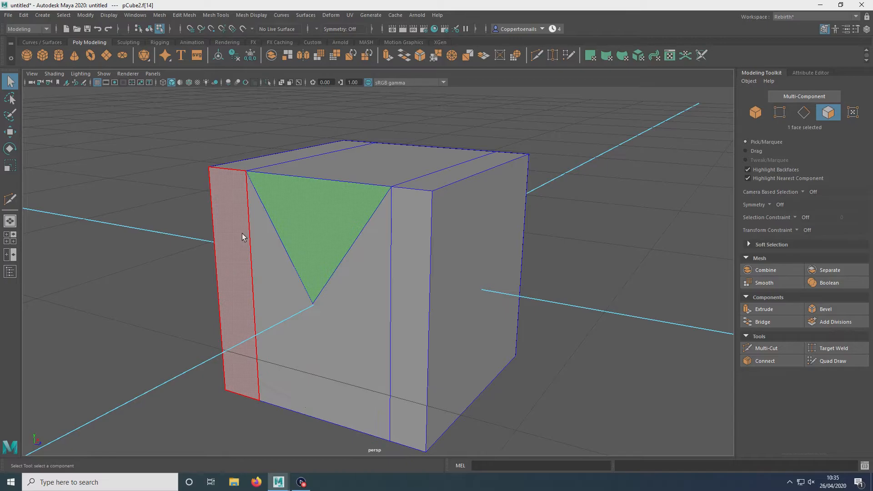
pyautogui.keyDown('alt'); pyautogui.moveTo(507, 256); pyautogui.dragTo(623, 166); pyautogui.keyUp('alt')
pyautogui.click(815, 73)
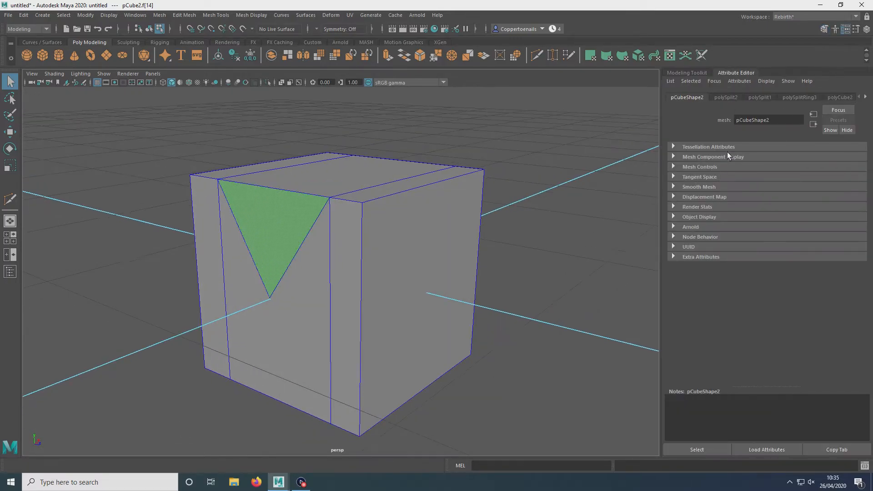
pyautogui.click(758, 97)
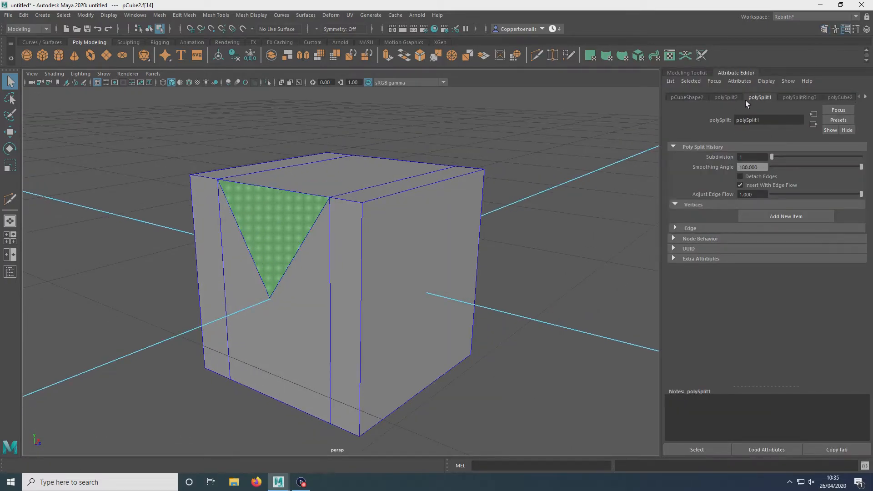
pyautogui.click(721, 98)
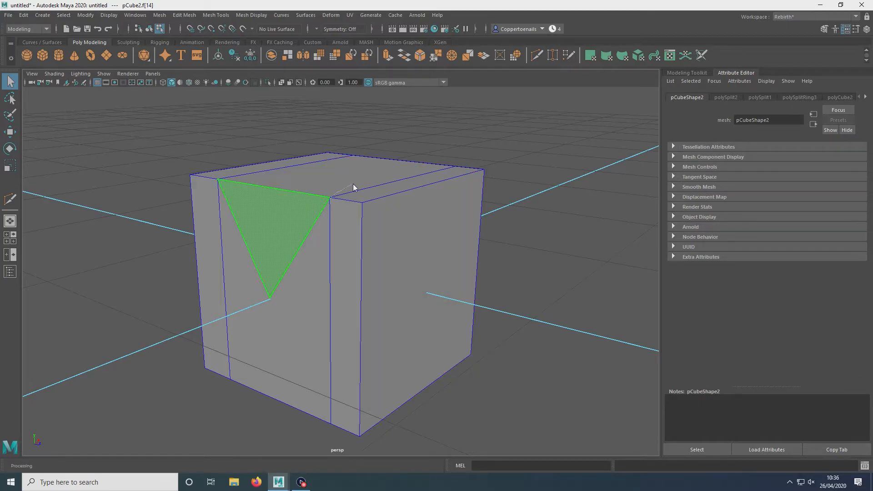
pyautogui.press('F8')
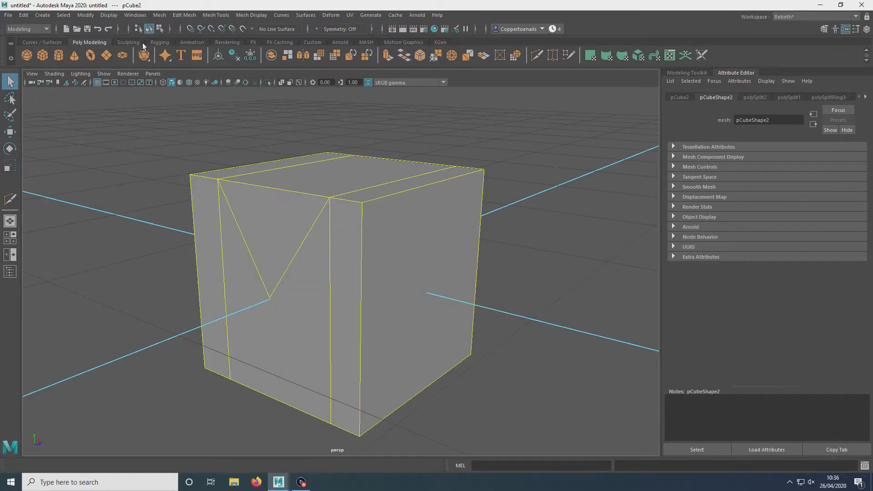
pyautogui.click(234, 56)
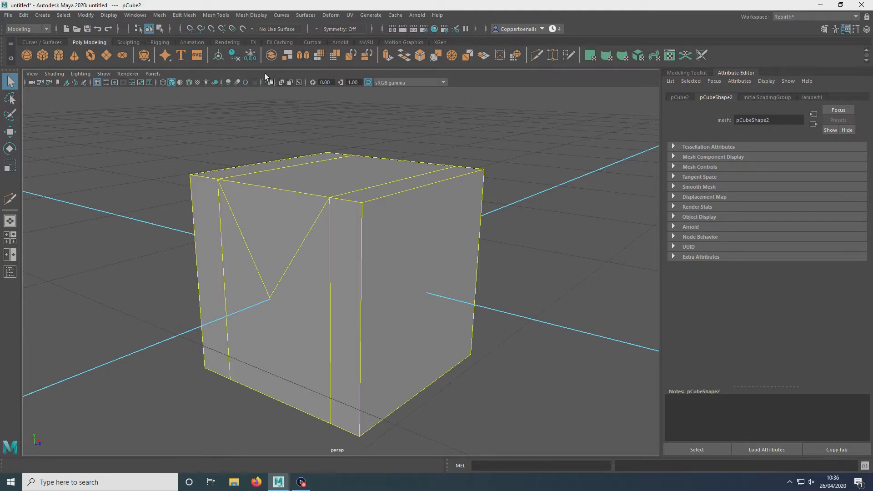
pyautogui.click(766, 97)
pyautogui.click(680, 97)
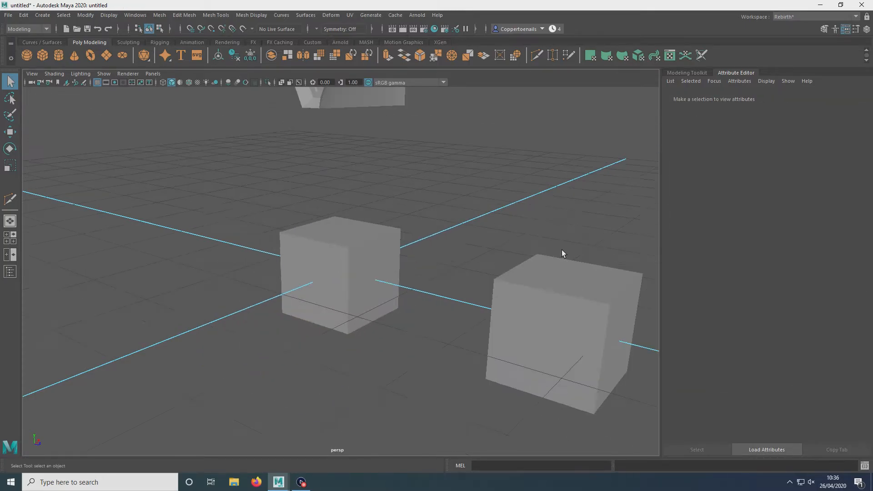
# Step: Select the third cube and browse its transform, shape, polyCube and shading group attributes
pyautogui.keyDown('alt'); pyautogui.moveTo(561, 250); pyautogui.dragTo(615, 301); pyautogui.keyUp('alt')
pyautogui.click(615, 301)
pyautogui.keyDown('alt'); pyautogui.moveTo(598, 285); pyautogui.dragTo(454, 244, button='middle'); pyautogui.keyUp('alt')
pyautogui.click(233, 232)
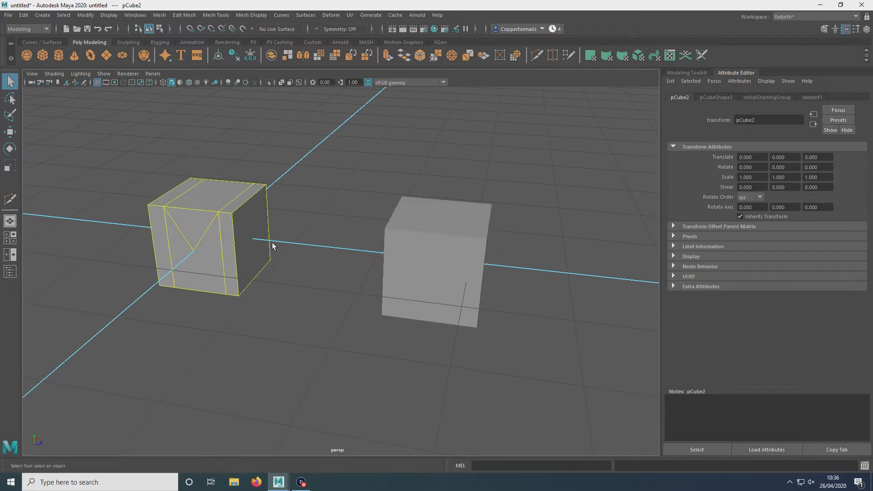
pyautogui.click(493, 240)
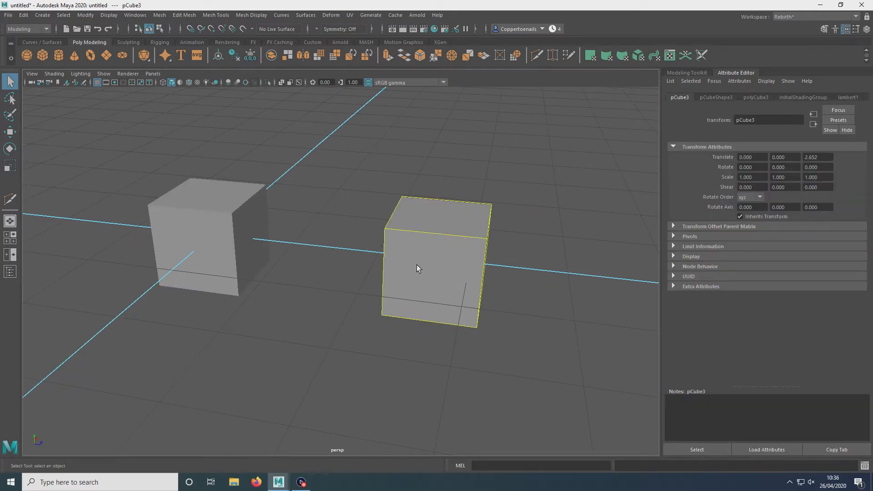
pyautogui.keyDown('alt'); pyautogui.moveTo(417, 268); pyautogui.dragTo(601, 166); pyautogui.keyUp('alt')
pyautogui.click(802, 97)
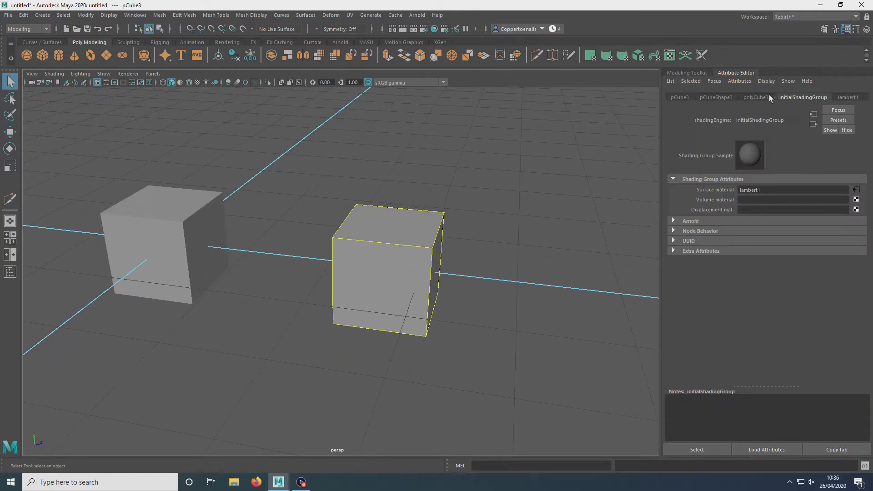
pyautogui.click(756, 97)
pyautogui.click(714, 97)
pyautogui.click(757, 97)
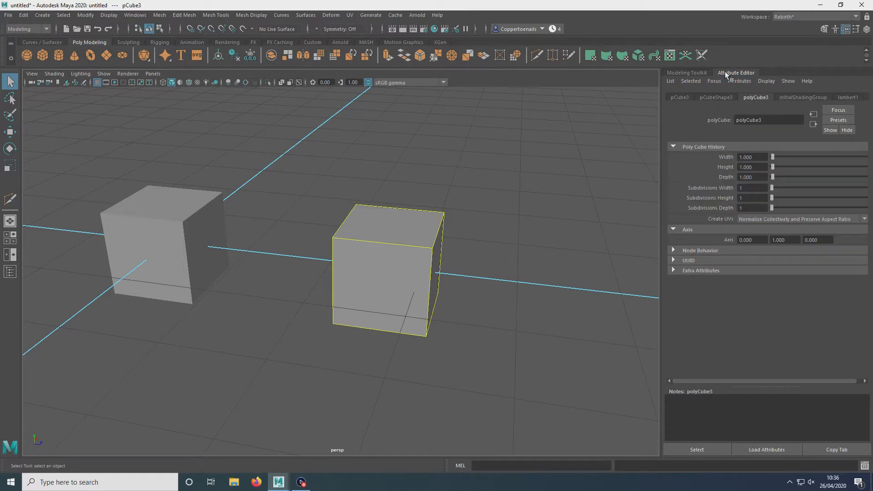
pyautogui.click(692, 72)
pyautogui.click(810, 72)
pyautogui.click(682, 98)
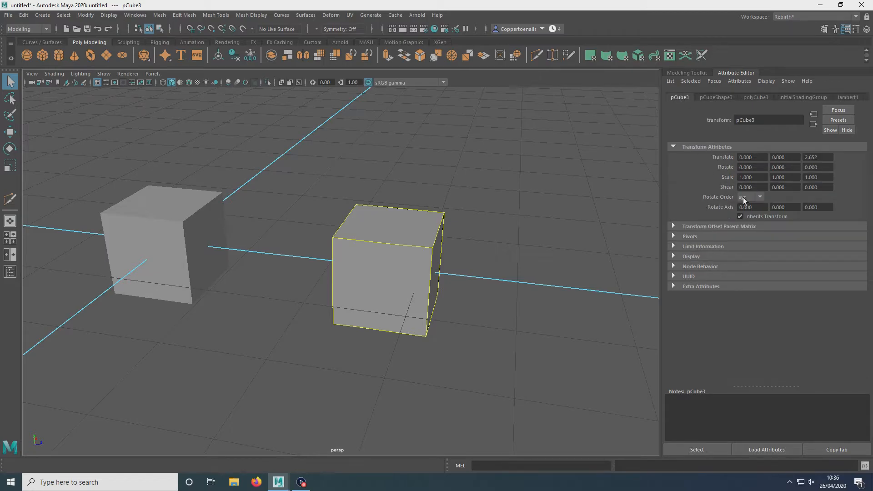
# Step: Rotate the third cube, including setting its Rotate X to 15, and undo each rotation
pyautogui.click(495, 286)
pyautogui.hotkey('ctrl', 'z')
pyautogui.press('e')
pyautogui.moveTo(393, 232); pyautogui.dragTo(425, 235)
pyautogui.hotkey('ctrl', 'z')
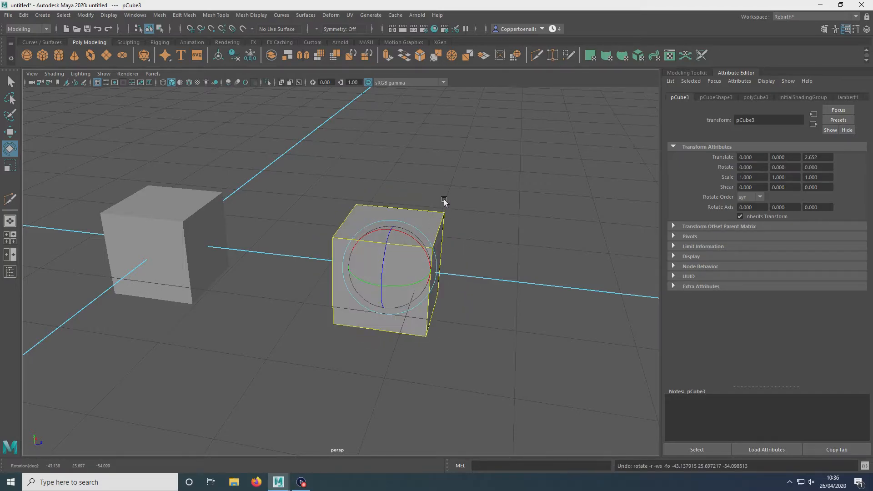
pyautogui.click(746, 167)
pyautogui.write('15')
pyautogui.press('Return')
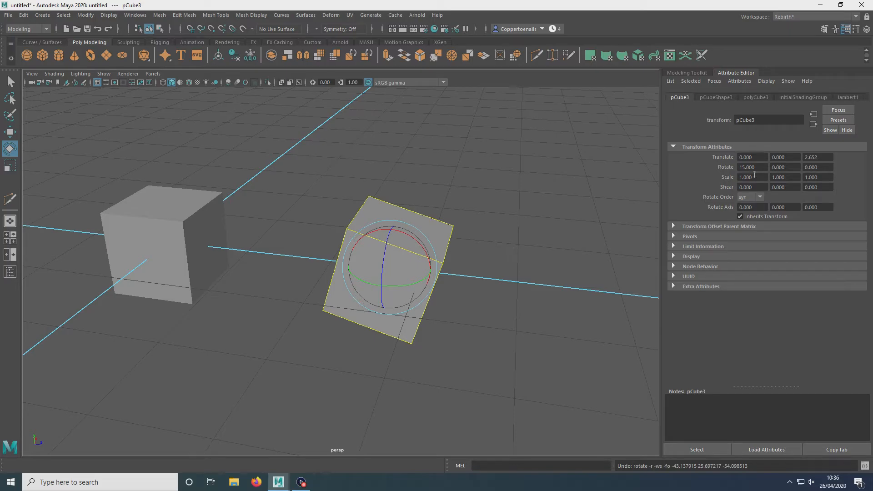
pyautogui.hotkey('ctrl', 'z')
pyautogui.click(492, 198)
pyautogui.click(403, 319)
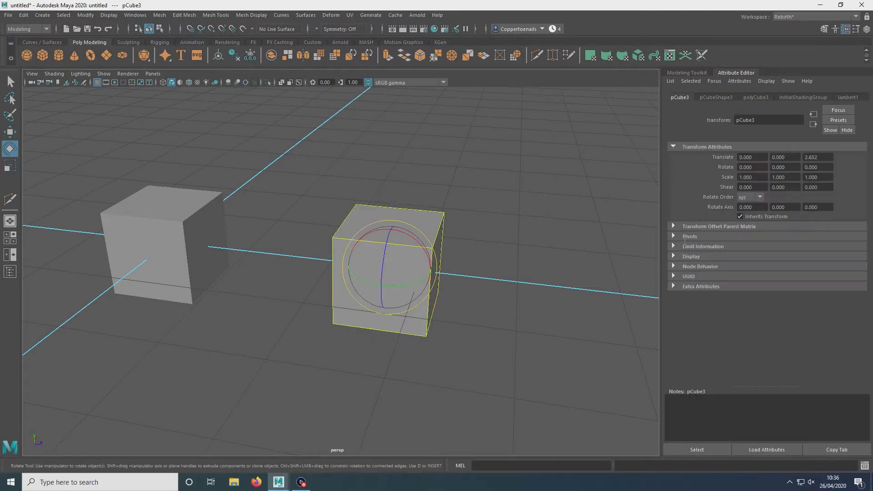
# Step: Change the third cube's subdivisions in its polyCube history and undo the changes
pyautogui.click(713, 97)
pyautogui.click(753, 97)
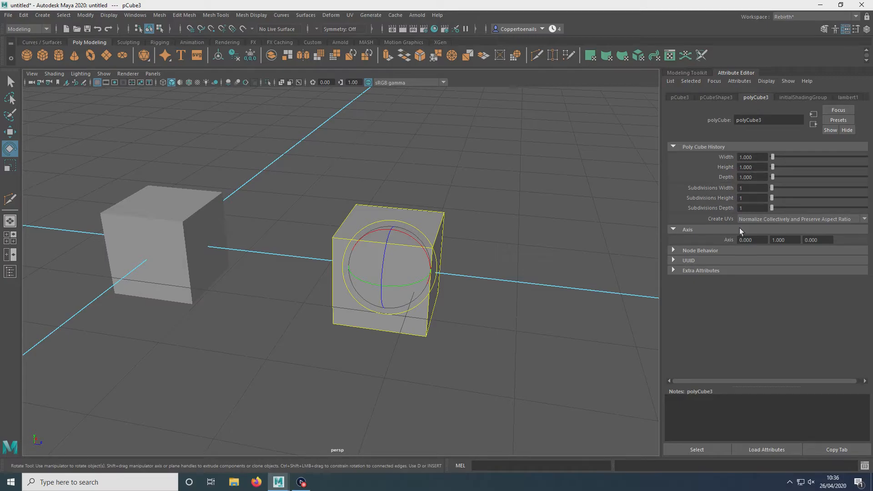
pyautogui.moveTo(773, 157); pyautogui.dragTo(781, 208)
pyautogui.hotkey('ctrl', 'z')
pyautogui.hotkey('ctrl', 'z')
pyautogui.hotkey('ctrl', 'z')
pyautogui.hotkey('ctrl', 'z')
# Step: Browse the cubes' attribute tabs and try out the Lasso selection tool
pyautogui.click(185, 248)
pyautogui.keyDown('alt'); pyautogui.moveTo(184, 248); pyautogui.dragTo(264, 234, button='middle'); pyautogui.keyUp('alt')
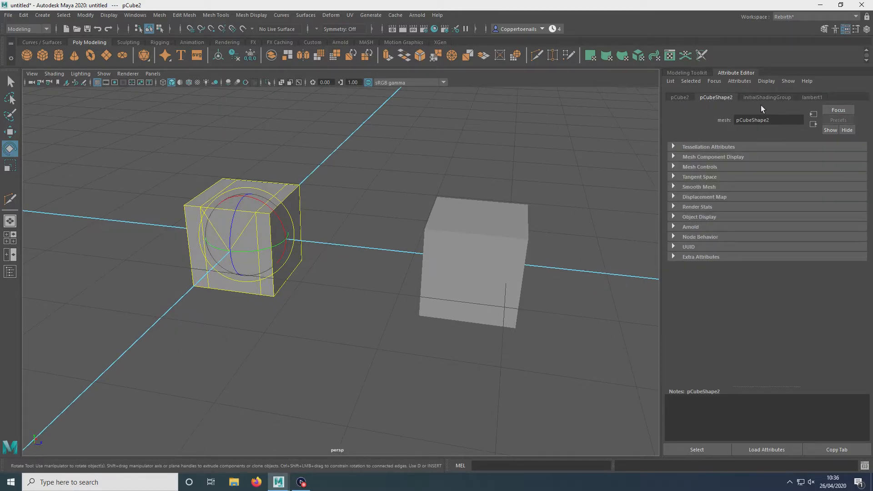
pyautogui.click(784, 98)
pyautogui.click(717, 97)
pyautogui.click(672, 97)
pyautogui.click(718, 97)
pyautogui.click(768, 97)
pyautogui.click(471, 263)
pyautogui.keyDown('alt'); pyautogui.moveTo(471, 262); pyautogui.dragTo(28, 230); pyautogui.keyUp('alt')
pyautogui.click(7, 86)
pyautogui.click(9, 96)
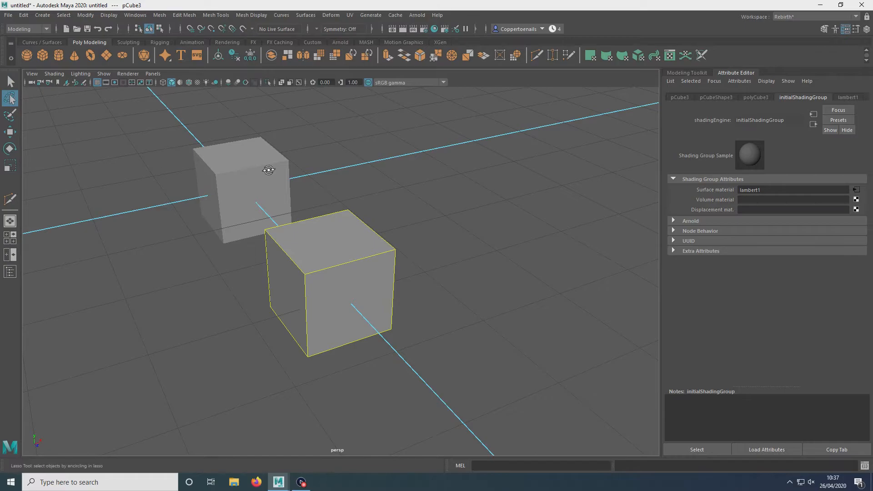
pyautogui.keyDown('alt'); pyautogui.moveTo(269, 170); pyautogui.dragTo(337, 166); pyautogui.keyUp('alt')
pyautogui.click(8, 84)
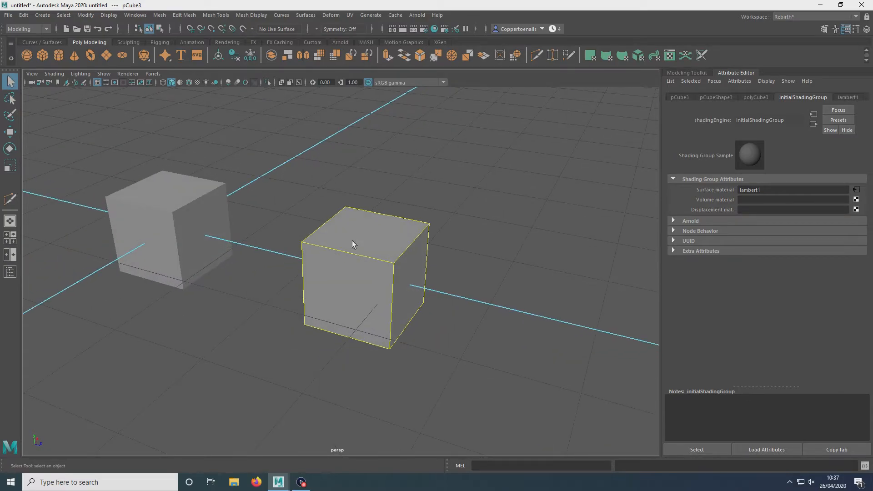
# Step: Set the third cube's Subdivisions Width to 5 and Subdivisions Height to 3 in its polyCube history
pyautogui.keyDown('alt'); pyautogui.moveTo(490, 231); pyautogui.dragTo(548, 188); pyautogui.keyUp('alt')
pyautogui.scroll(4, 476, 216)
pyautogui.keyDown('alt'); pyautogui.moveTo(476, 217); pyautogui.dragTo(517, 183); pyautogui.keyUp('alt')
pyautogui.click(750, 95)
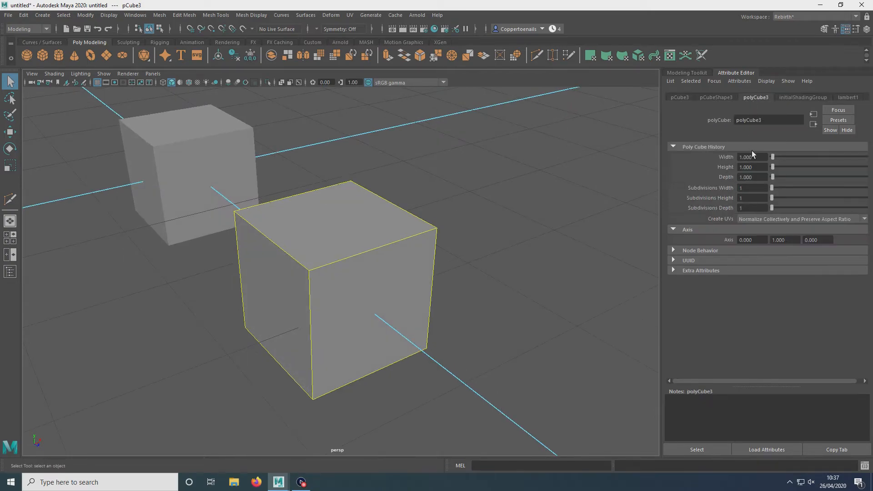
pyautogui.moveTo(775, 200)
pyautogui.mouseDown()
pyautogui.moveTo(783, 199)
pyautogui.moveTo(775, 199)
pyautogui.moveTo(780, 188)
pyautogui.mouseUp()
pyautogui.keyDown('alt'); pyautogui.moveTo(209, 205); pyautogui.dragTo(288, 195); pyautogui.keyUp('alt')
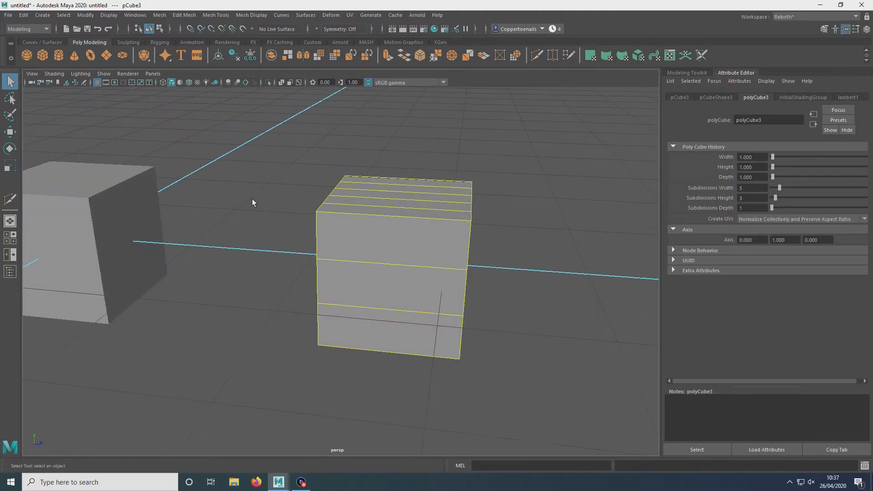
# Step: Select the second cube and Multi-Cut an inverted V from the bottom edge of its front face up to the centre
pyautogui.click(141, 200)
pyautogui.press('f')
pyautogui.click(687, 72)
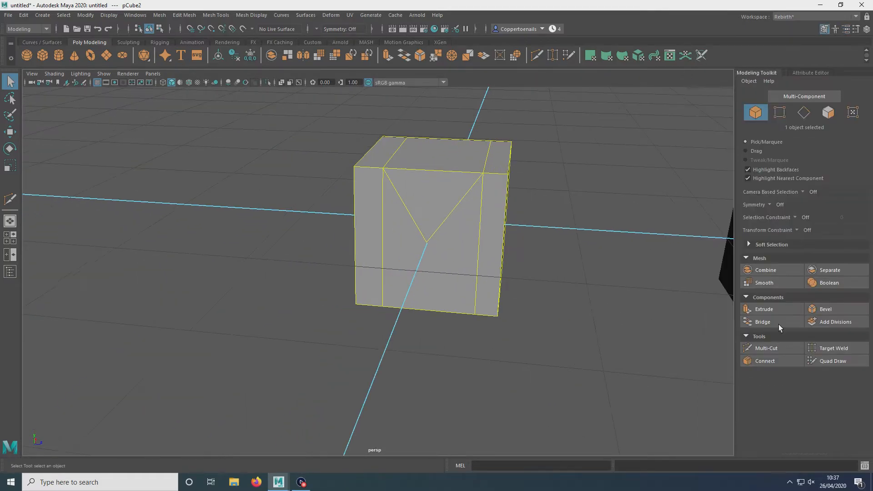
pyautogui.click(764, 348)
pyautogui.click(426, 242)
pyautogui.keyDown('alt'); pyautogui.moveTo(433, 255); pyautogui.dragTo(436, 202, button='middle'); pyautogui.keyUp('alt')
pyautogui.scroll(3, 451, 181)
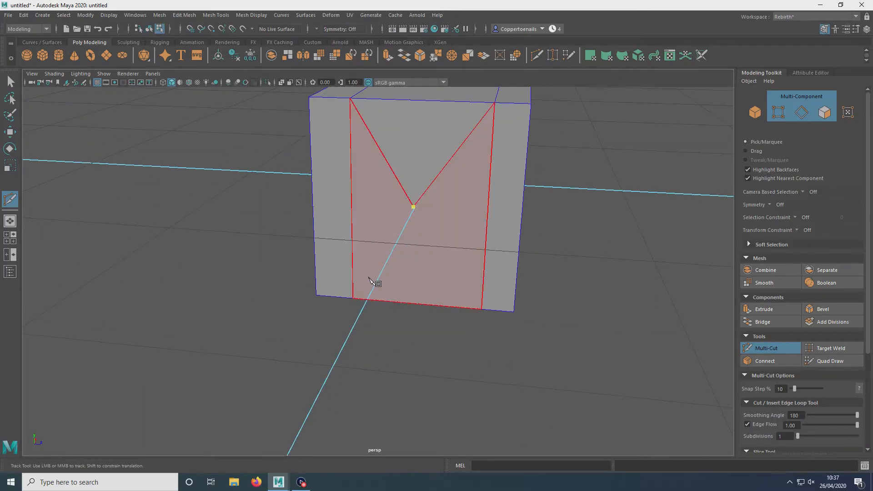
pyautogui.click(435, 294)
pyautogui.click(482, 311)
pyautogui.click(413, 207)
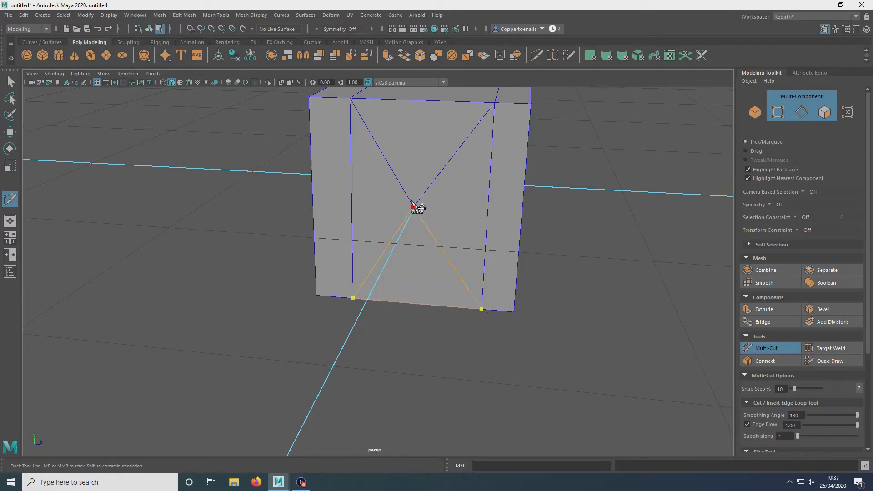
# Step: Select the two triangular faces and extrude them inward to a Local Translate Z of about -0.065
pyautogui.press('q')
pyautogui.keyDown('alt'); pyautogui.moveTo(289, 204); pyautogui.dragTo(406, 187); pyautogui.keyUp('alt')
pyautogui.press('F8')
pyautogui.moveTo(405, 189); pyautogui.dragTo(404, 216, button='right')
pyautogui.click(408, 193)
pyautogui.click(389, 119)
pyautogui.keyDown('shift'); pyautogui.click(400, 260); pyautogui.keyUp('shift')
pyautogui.keyDown('alt'); pyautogui.moveTo(421, 255); pyautogui.dragTo(465, 315); pyautogui.keyUp('alt')
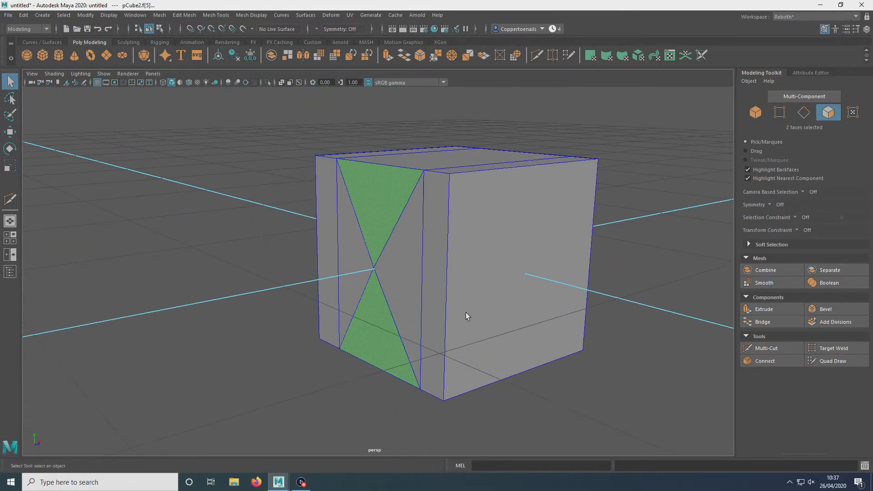
pyautogui.hotkey('ctrl', 'e')
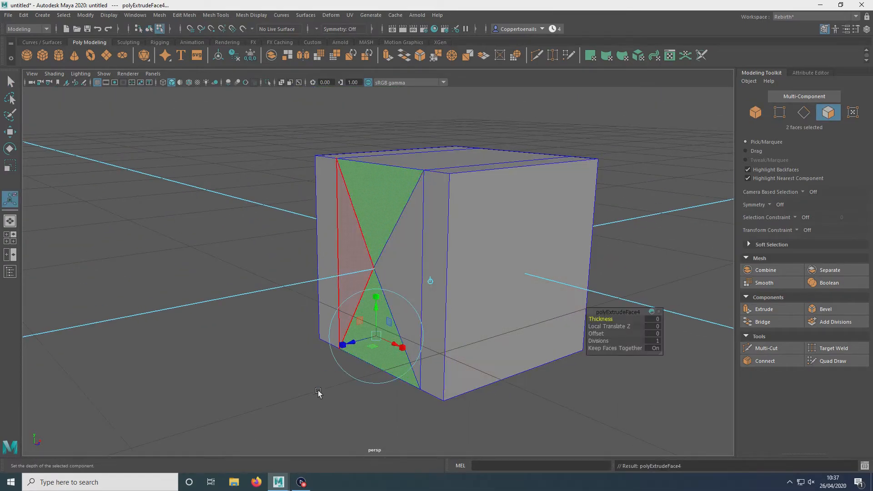
pyautogui.moveTo(359, 344); pyautogui.dragTo(364, 348)
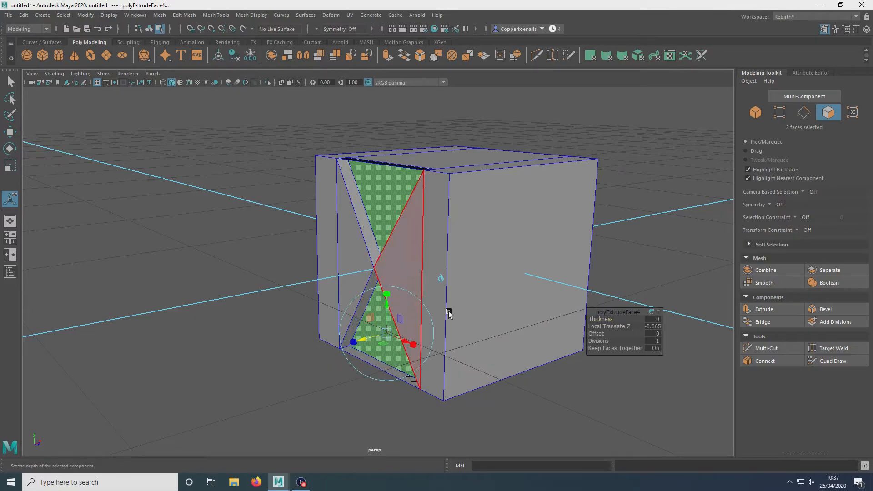
pyautogui.moveTo(596, 334); pyautogui.dragTo(597, 333)
# Step: Select the two extruded triangle faces and delete them
pyautogui.keyDown('alt'); pyautogui.moveTo(491, 255); pyautogui.dragTo(473, 205); pyautogui.keyUp('alt')
pyautogui.moveTo(461, 172); pyautogui.dragTo(528, 141, button='right')
pyautogui.click(536, 135)
pyautogui.keyDown('alt'); pyautogui.moveTo(535, 135); pyautogui.dragTo(331, 206); pyautogui.keyUp('alt')
pyautogui.click(331, 206)
pyautogui.keyDown('alt'); pyautogui.moveTo(388, 226); pyautogui.dragTo(460, 282); pyautogui.keyUp('alt')
pyautogui.scroll(4, 455, 273)
pyautogui.keyDown('alt'); pyautogui.moveTo(446, 246); pyautogui.dragTo(418, 234); pyautogui.keyUp('alt')
pyautogui.moveTo(418, 231); pyautogui.dragTo(418, 261, button='right')
pyautogui.keyDown('alt'); pyautogui.moveTo(417, 253); pyautogui.dragTo(435, 201); pyautogui.keyUp('alt')
pyautogui.click(435, 201)
pyautogui.keyDown('shift'); pyautogui.click(335, 246); pyautogui.keyUp('shift')
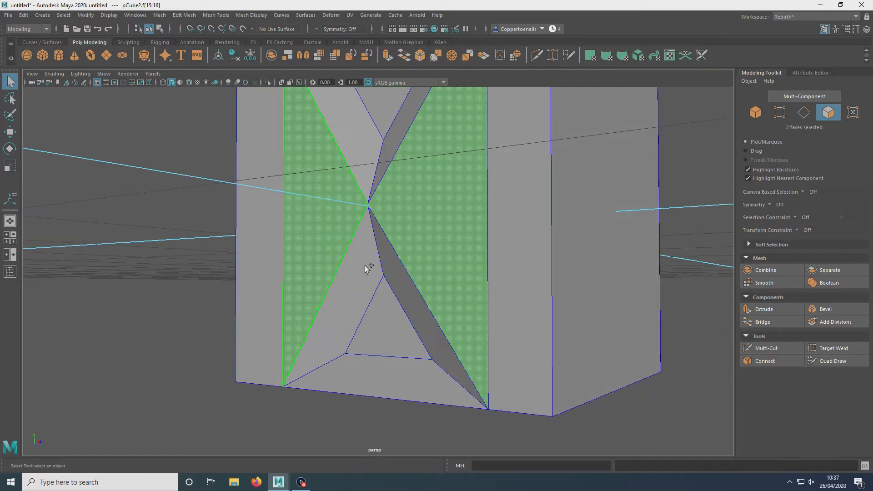
pyautogui.press('Delete')
# Step: Select and delete the remaining inner faces to hollow out the cube's front opening
pyautogui.keyDown('alt'); pyautogui.moveTo(387, 287); pyautogui.dragTo(403, 185); pyautogui.keyUp('alt')
pyautogui.click(419, 186)
pyautogui.keyDown('shift'); pyautogui.click(409, 188); pyautogui.keyUp('shift')
pyautogui.press('Delete')
pyautogui.doubleClick(427, 288)
pyautogui.press('Delete')
pyautogui.keyDown('alt'); pyautogui.moveTo(457, 291); pyautogui.dragTo(421, 199); pyautogui.keyUp('alt')
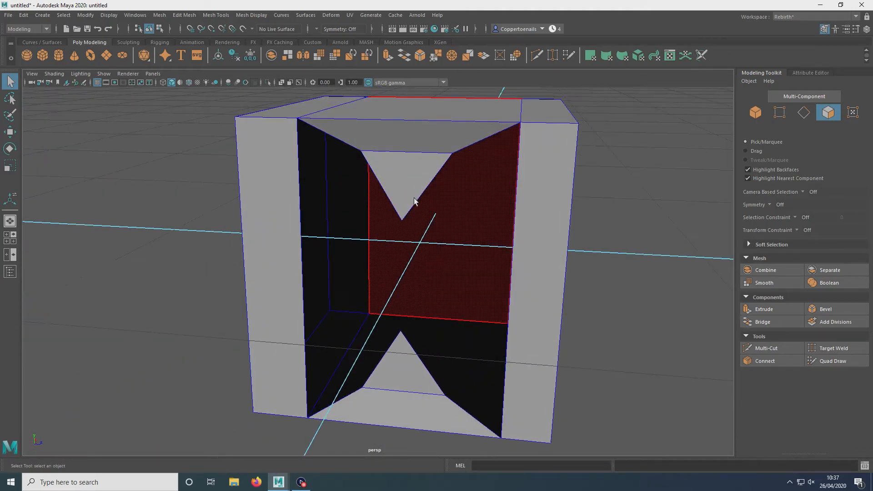
pyautogui.moveTo(533, 151); pyautogui.dragTo(576, 142, button='right')
pyautogui.click(547, 184)
pyautogui.moveTo(547, 183); pyautogui.dragTo(523, 183, button='right')
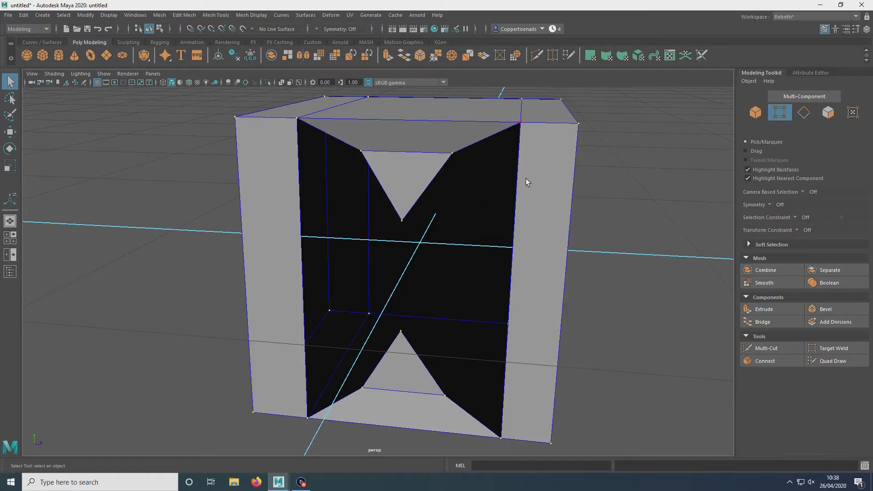
# Step: Select the two triangle tip vertices in the cube's opening and merge them with a threshold of 0.1712
pyautogui.keyDown('alt'); pyautogui.moveTo(412, 158); pyautogui.dragTo(370, 157); pyautogui.keyUp('alt')
pyautogui.click(381, 205)
pyautogui.scroll(5, 431, 201)
pyautogui.keyDown('alt'); pyautogui.moveTo(419, 262); pyautogui.dragTo(352, 278); pyautogui.keyUp('alt')
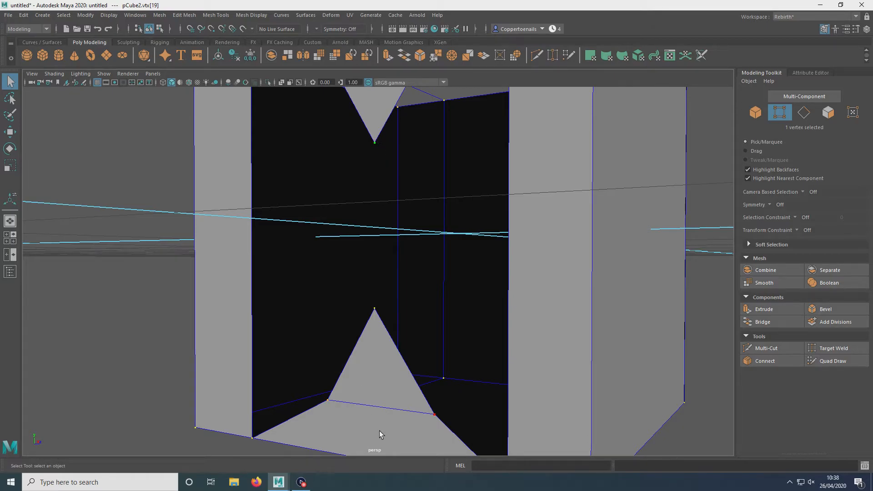
pyautogui.keyDown('shift'); pyautogui.click(372, 315); pyautogui.keyUp('shift')
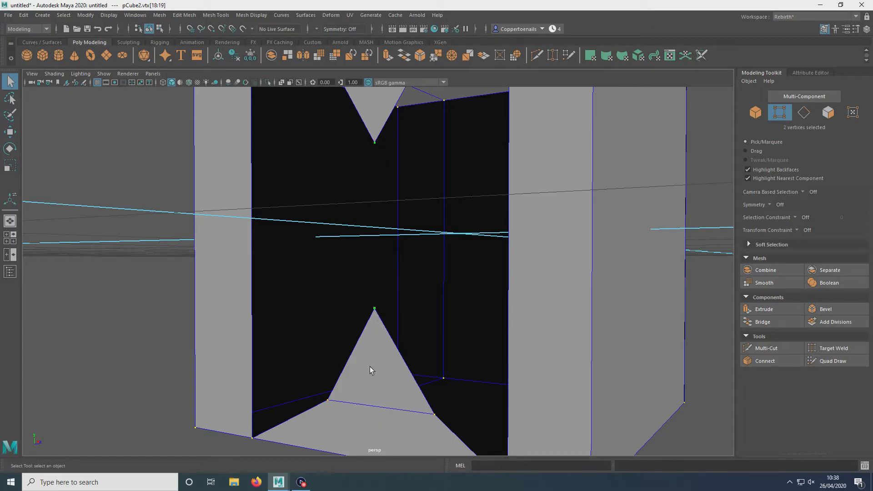
pyautogui.click(212, 16)
pyautogui.moveTo(190, 16)
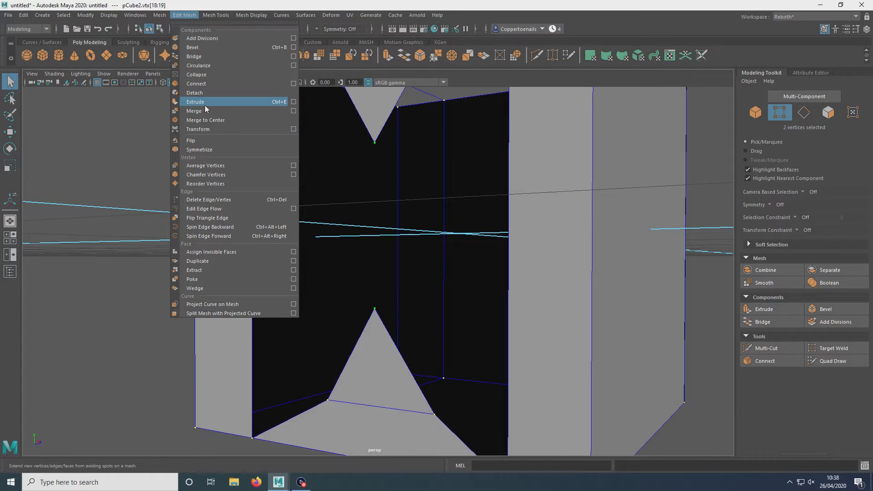
pyautogui.click(294, 111)
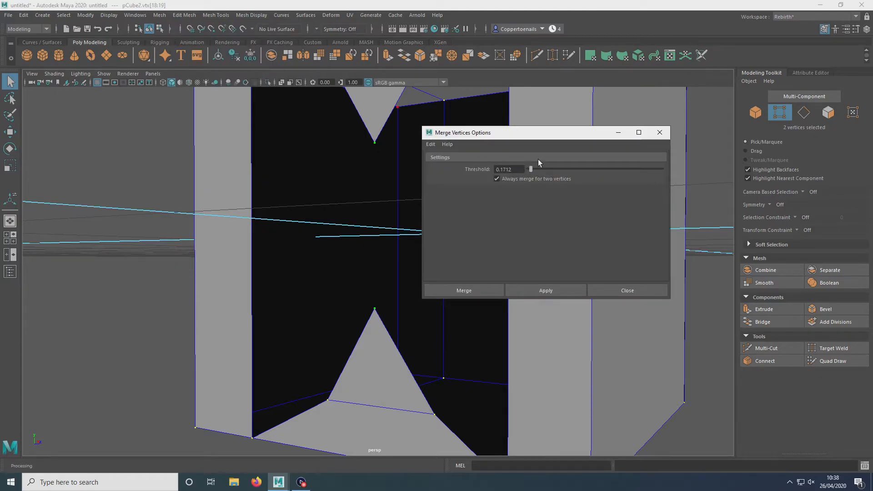
pyautogui.click(637, 293)
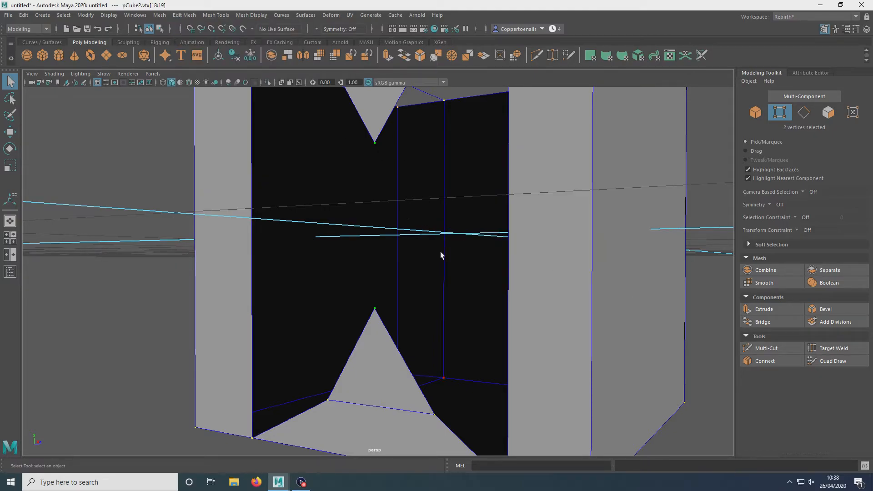
pyautogui.keyDown('shift'); pyautogui.moveTo(381, 239); pyautogui.dragTo(384, 184, button='right'); pyautogui.keyUp('shift')
pyautogui.moveTo(385, 247)
pyautogui.keyDown('alt'); pyautogui.mouseDown()
pyautogui.moveTo(380, 263)
pyautogui.moveTo(430, 256)
pyautogui.moveTo(378, 249)
pyautogui.moveTo(400, 246)
pyautogui.mouseUp(); pyautogui.keyUp('alt')
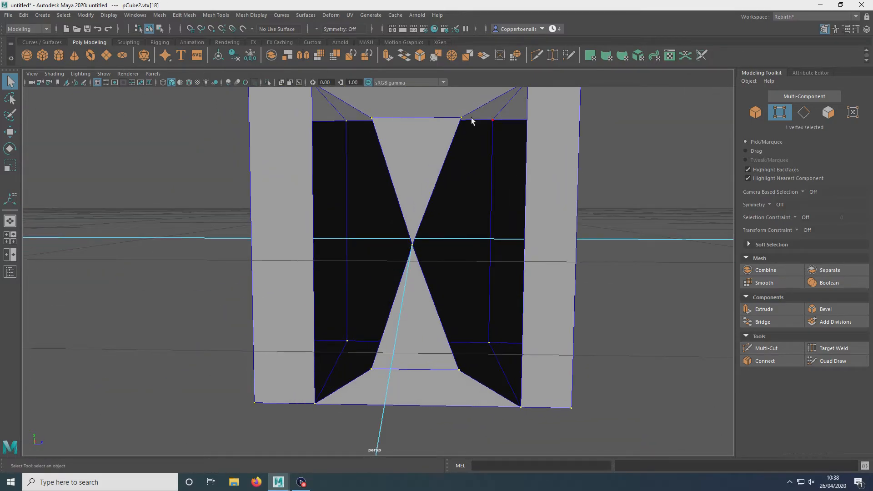
# Step: Merge two more pairs of vertices along the opening's slanted edges into single points
pyautogui.keyDown('alt'); pyautogui.moveTo(493, 194); pyautogui.dragTo(438, 258); pyautogui.keyUp('alt')
pyautogui.keyDown('shift'); pyautogui.click(444, 372); pyautogui.keyUp('shift')
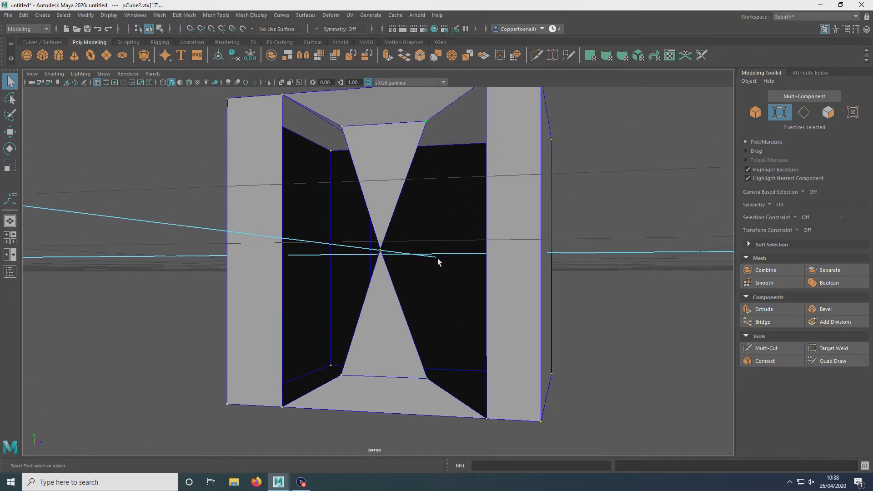
pyautogui.keyDown('shift'); pyautogui.moveTo(437, 258); pyautogui.dragTo(475, 218, button='right'); pyautogui.keyUp('shift')
pyautogui.keyDown('alt'); pyautogui.moveTo(321, 202); pyautogui.dragTo(520, 133); pyautogui.keyUp('alt')
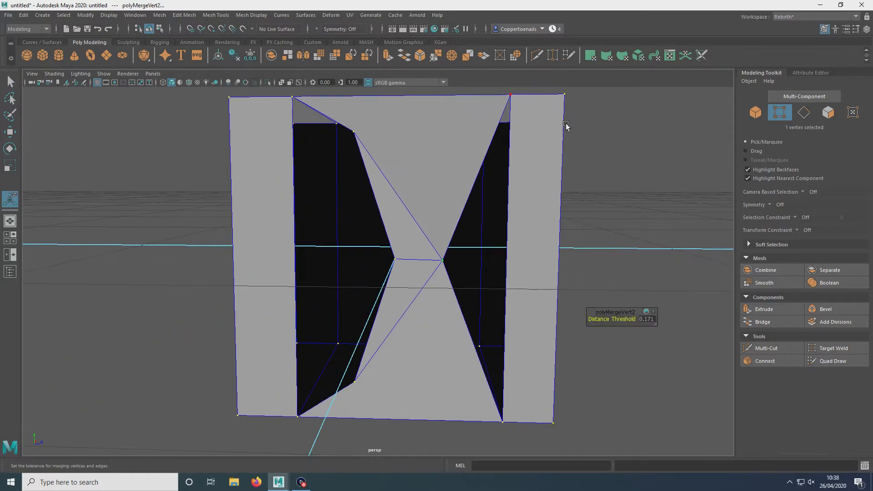
pyautogui.keyDown('alt'); pyautogui.moveTo(474, 328); pyautogui.dragTo(393, 206); pyautogui.keyUp('alt')
pyautogui.click(371, 131)
pyautogui.keyDown('shift'); pyautogui.click(360, 378); pyautogui.keyUp('shift')
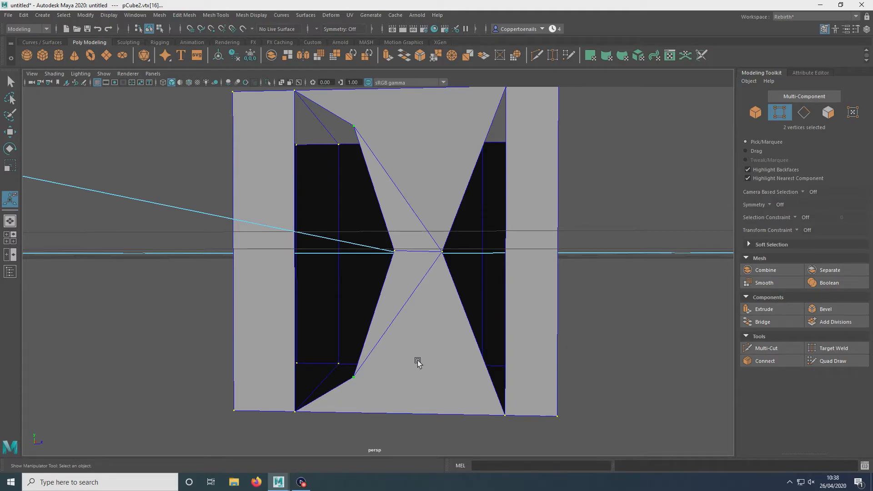
pyautogui.press('g')
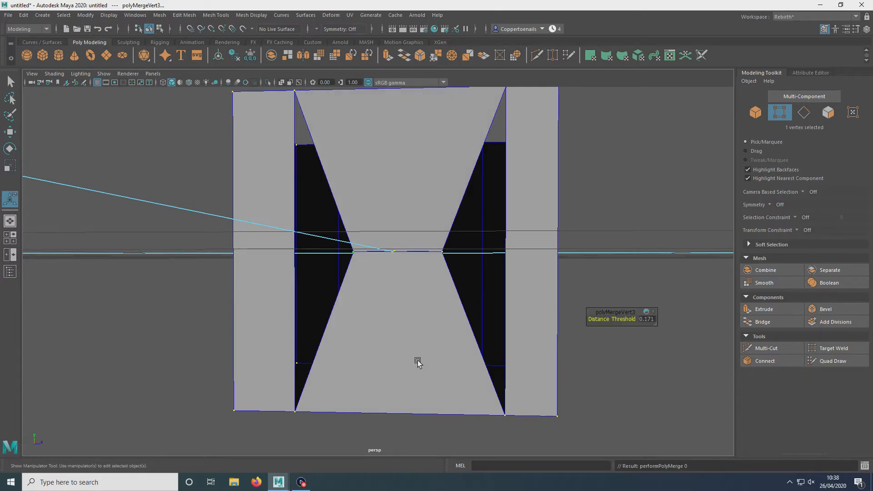
# Step: Select and merge another pair of vertices at a corner of the opening
pyautogui.keyDown('alt'); pyautogui.moveTo(351, 312); pyautogui.dragTo(485, 150); pyautogui.keyUp('alt')
pyautogui.click(485, 112)
pyautogui.keyDown('shift'); pyautogui.click(494, 430); pyautogui.keyUp('shift')
pyautogui.press('g')
pyautogui.keyDown('alt'); pyautogui.moveTo(485, 313); pyautogui.dragTo(445, 215); pyautogui.keyUp('alt')
pyautogui.hotkey('ctrl', 'z')
pyautogui.keyDown('alt'); pyautogui.moveTo(508, 283); pyautogui.dragTo(370, 271); pyautogui.keyUp('alt')
pyautogui.moveTo(438, 253); pyautogui.dragTo(482, 225, button='right')
pyautogui.keyDown('alt'); pyautogui.moveTo(594, 218); pyautogui.dragTo(577, 226); pyautogui.keyUp('alt')
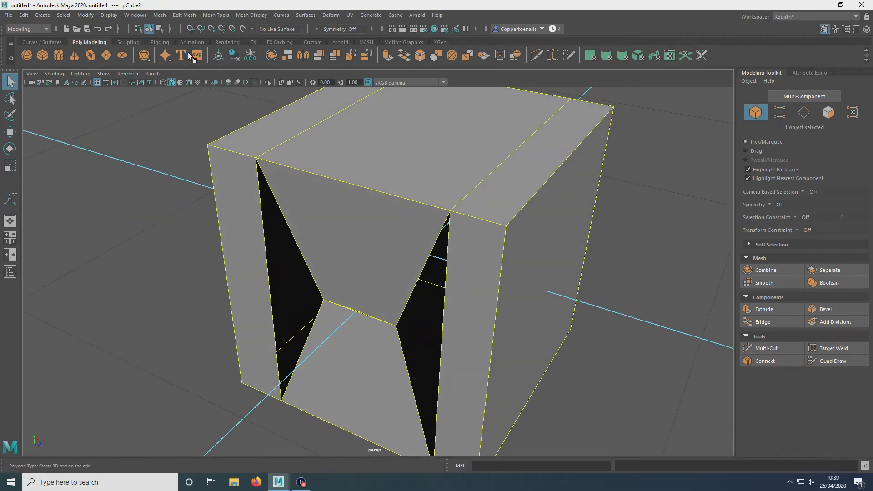
# Step: Insert edge loops across the second cube with the Insert Edge Loop tool
pyautogui.click(214, 15)
pyautogui.click(242, 74)
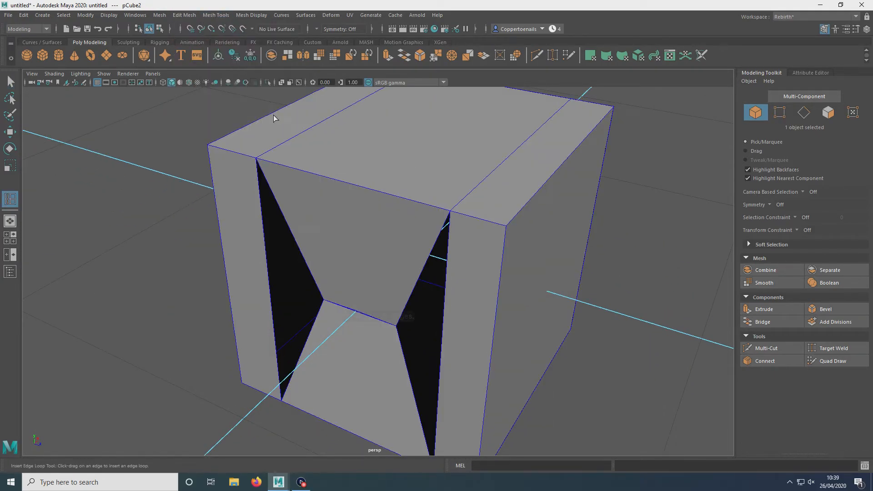
pyautogui.click(14, 83)
pyautogui.keyDown('alt'); pyautogui.moveTo(289, 225); pyautogui.dragTo(484, 191); pyautogui.keyUp('alt')
pyautogui.moveTo(501, 205); pyautogui.dragTo(540, 179, button='right')
pyautogui.keyDown('alt'); pyautogui.moveTo(564, 212); pyautogui.dragTo(546, 188); pyautogui.keyUp('alt')
pyautogui.moveTo(515, 181); pyautogui.dragTo(488, 179, button='right')
pyautogui.click(487, 447)
pyautogui.keyDown('alt'); pyautogui.moveTo(501, 437); pyautogui.dragTo(488, 412, button='middle'); pyautogui.keyUp('alt')
pyautogui.press('g')
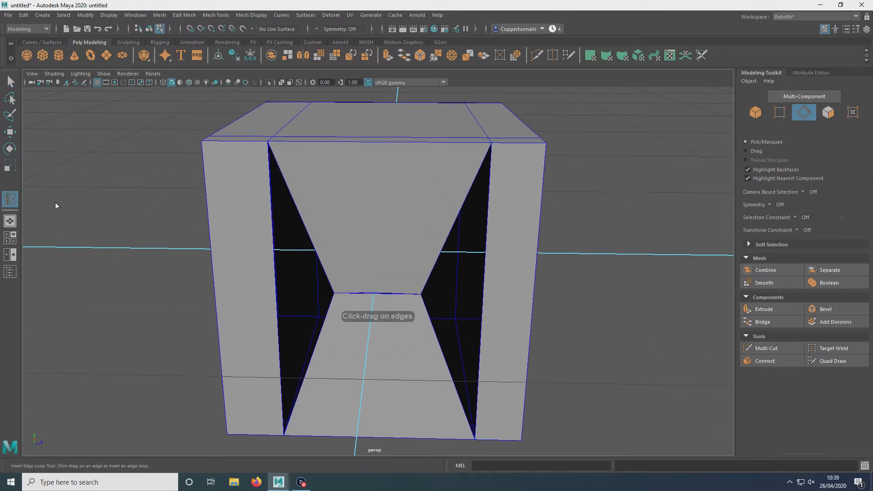
pyautogui.click(5, 82)
# Step: Try moving a vertex beside the opening upward, then undo the moves
pyautogui.moveTo(503, 191); pyautogui.dragTo(463, 190, button='right')
pyautogui.keyDown('alt'); pyautogui.moveTo(517, 240); pyautogui.dragTo(488, 360); pyautogui.keyUp('alt')
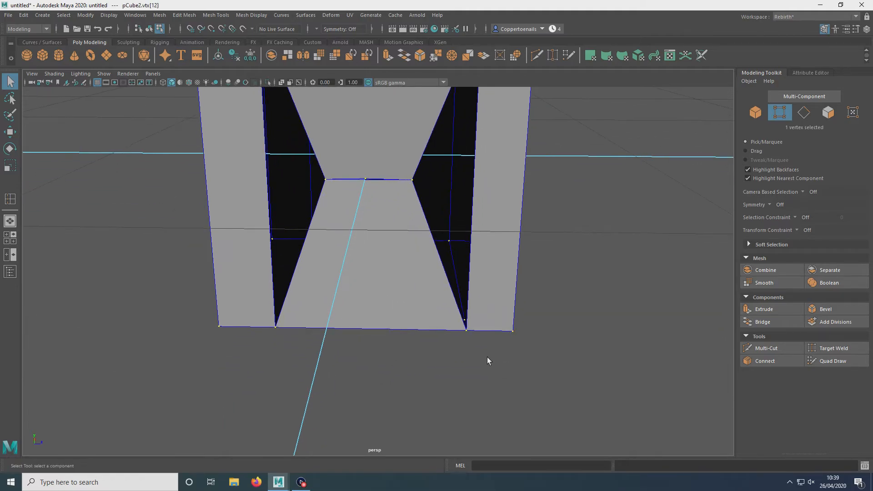
pyautogui.keyDown('alt'); pyautogui.moveTo(489, 279); pyautogui.dragTo(471, 295); pyautogui.keyUp('alt')
pyautogui.keyDown('shift'); pyautogui.moveTo(460, 256); pyautogui.dragTo(460, 198, button='right'); pyautogui.keyUp('shift')
pyautogui.keyDown('alt'); pyautogui.moveTo(477, 252); pyautogui.dragTo(447, 192); pyautogui.keyUp('alt')
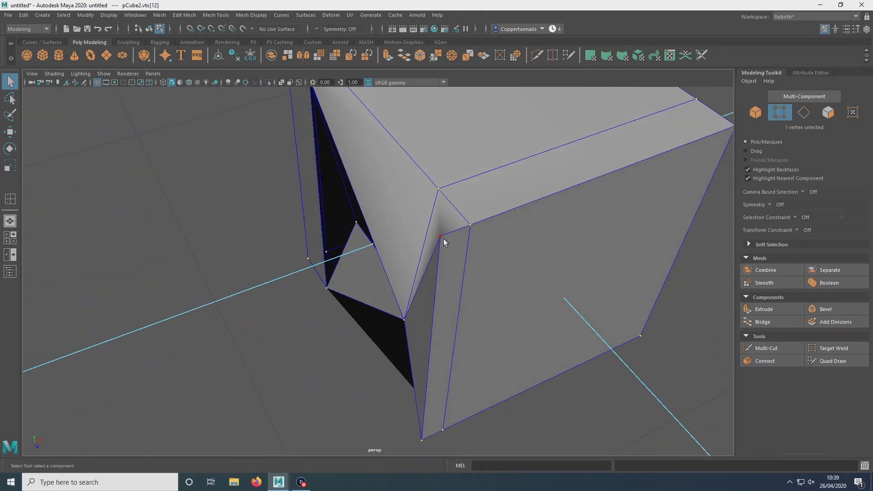
pyautogui.moveTo(477, 259)
pyautogui.keyDown('alt'); pyautogui.mouseDown()
pyautogui.moveTo(551, 233)
pyautogui.moveTo(445, 214)
pyautogui.moveTo(467, 272)
pyautogui.mouseUp(); pyautogui.keyUp('alt')
pyautogui.hotkey('ctrl', 'z')
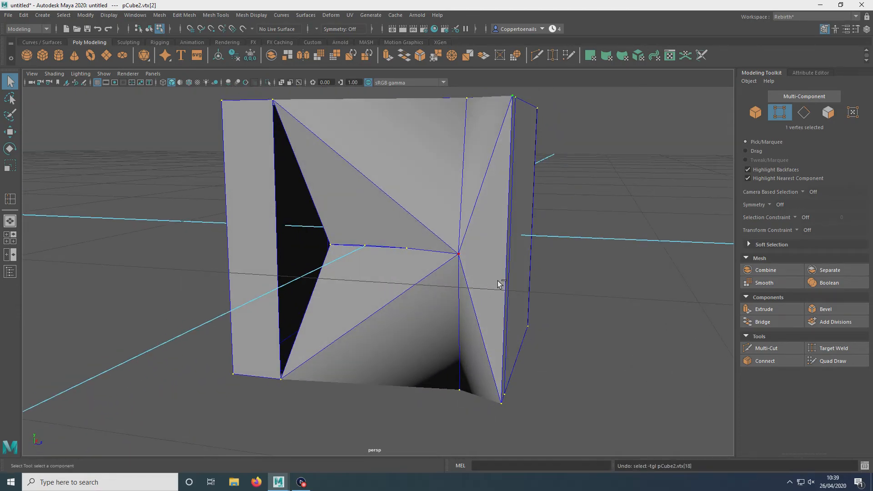
pyautogui.hotkey('ctrl', 'z')
pyautogui.hotkey('ctrl', 'z')
# Step: Select the three border edges of the open side gap on the second cube and fill the hole
pyautogui.keyDown('alt'); pyautogui.moveTo(392, 236); pyautogui.dragTo(252, 157); pyautogui.keyUp('alt')
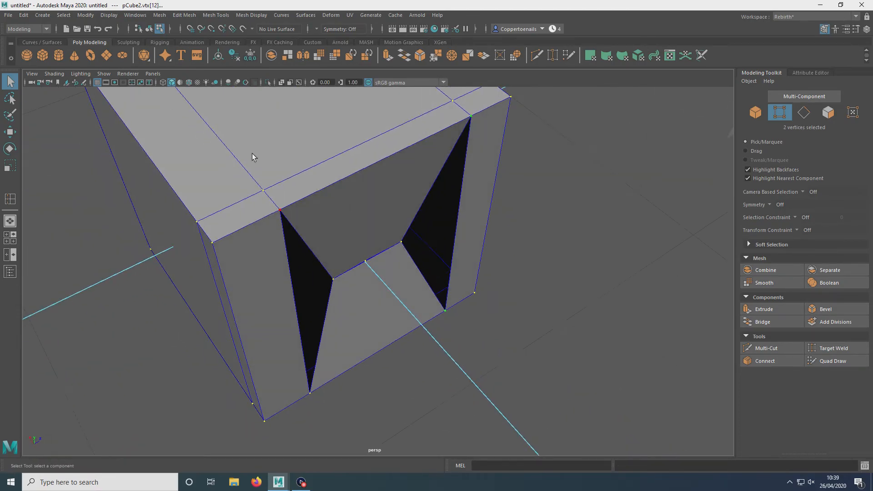
pyautogui.keyDown('alt'); pyautogui.moveTo(393, 238); pyautogui.dragTo(387, 233); pyautogui.keyUp('alt')
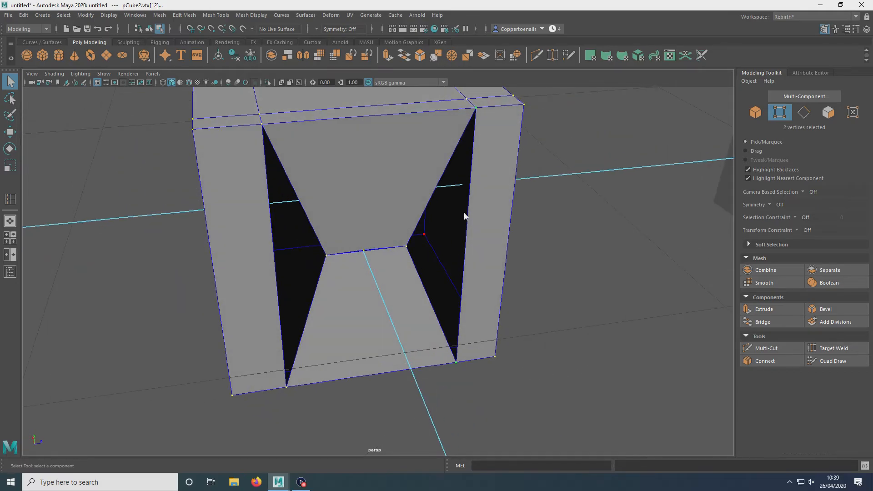
pyautogui.moveTo(464, 213); pyautogui.dragTo(528, 194, button='right')
pyautogui.click(542, 207)
pyautogui.keyDown('alt'); pyautogui.moveTo(605, 291); pyautogui.dragTo(567, 247); pyautogui.keyUp('alt')
pyautogui.click(424, 258)
pyautogui.scroll(3, 400, 255)
pyautogui.keyDown('alt'); pyautogui.moveTo(424, 259); pyautogui.dragTo(526, 294); pyautogui.keyUp('alt')
pyautogui.moveTo(407, 221); pyautogui.dragTo(383, 226, button='right')
pyautogui.keyDown('alt'); pyautogui.moveTo(369, 253); pyautogui.dragTo(349, 211); pyautogui.keyUp('alt')
pyautogui.keyDown('alt'); pyautogui.moveTo(395, 233); pyautogui.dragTo(460, 269); pyautogui.keyUp('alt')
pyautogui.moveTo(467, 225); pyautogui.dragTo(468, 205, button='right')
pyautogui.keyDown('alt'); pyautogui.moveTo(468, 205); pyautogui.dragTo(452, 271); pyautogui.keyUp('alt')
pyautogui.moveTo(474, 232); pyautogui.dragTo(474, 238, button='right')
pyautogui.moveTo(477, 207); pyautogui.dragTo(473, 210, button='right')
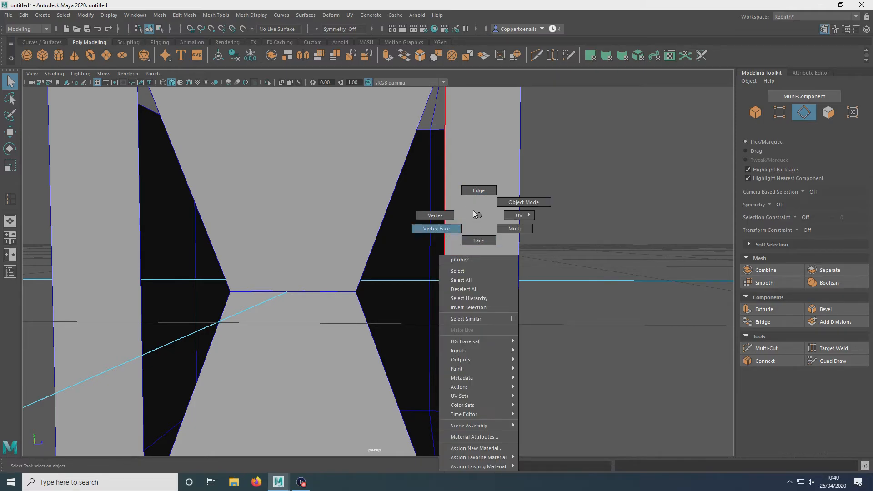
pyautogui.moveTo(487, 164); pyautogui.dragTo(485, 172, button='right')
pyautogui.keyDown('alt'); pyautogui.moveTo(464, 195); pyautogui.dragTo(466, 244, button='middle'); pyautogui.keyUp('alt')
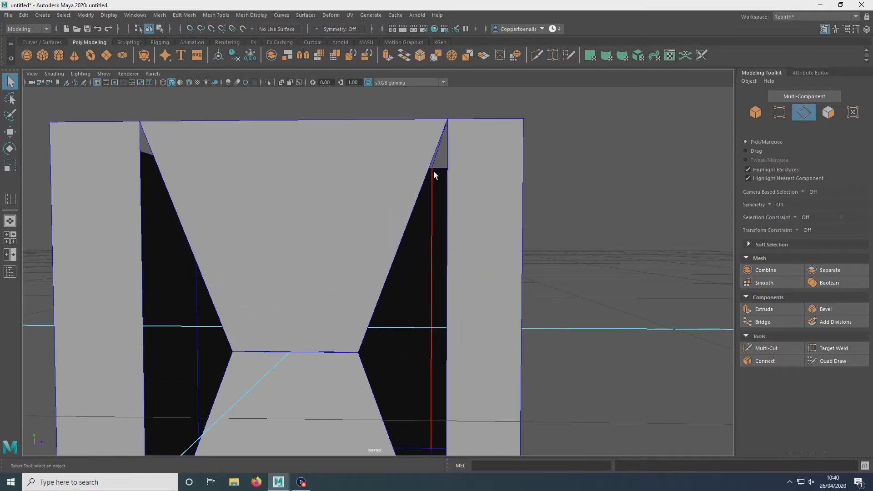
pyautogui.click(419, 196)
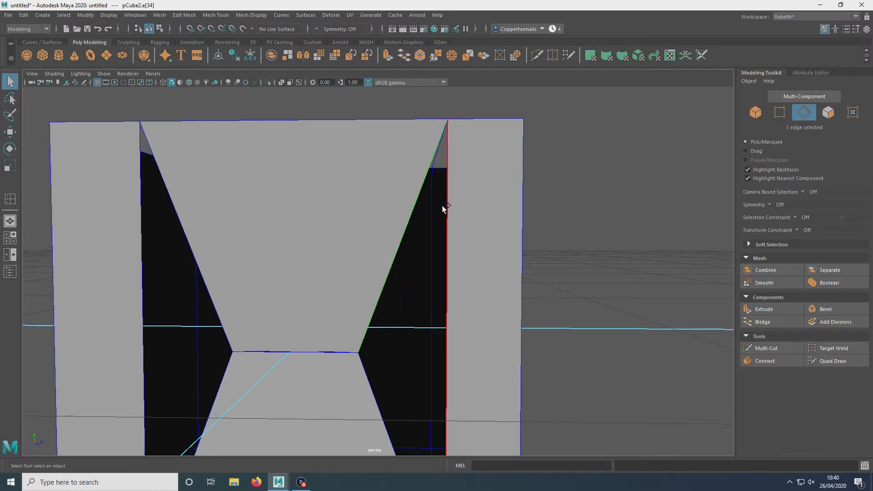
pyautogui.keyDown('alt'); pyautogui.moveTo(501, 356); pyautogui.dragTo(474, 294, button='middle'); pyautogui.keyUp('alt')
pyautogui.keyDown('shift'); pyautogui.click(374, 328); pyautogui.keyUp('shift')
pyautogui.keyDown('alt'); pyautogui.moveTo(396, 292); pyautogui.dragTo(457, 232); pyautogui.keyUp('alt')
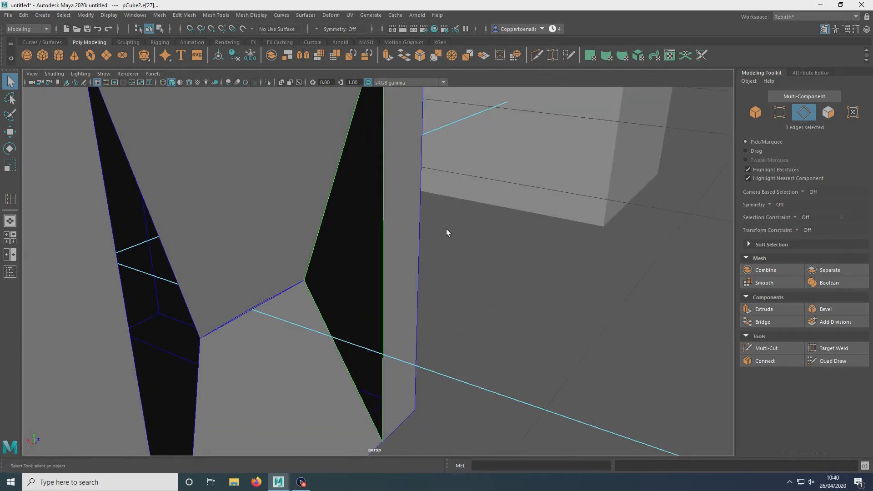
pyautogui.click(159, 15)
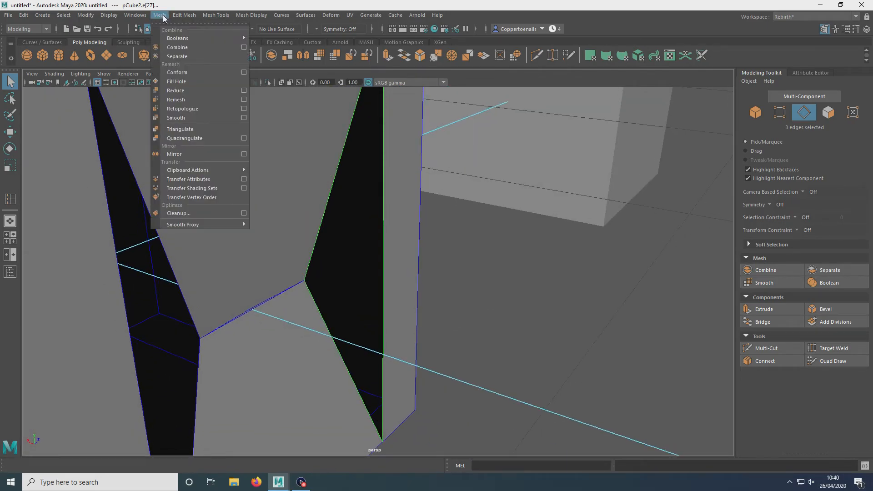
pyautogui.click(179, 81)
# Step: Select a middle face on the side of the third cube and delete it
pyautogui.keyDown('alt'); pyautogui.moveTo(288, 220); pyautogui.dragTo(418, 246); pyautogui.keyUp('alt')
pyautogui.keyDown('alt'); pyautogui.moveTo(296, 291); pyautogui.dragTo(282, 245); pyautogui.keyUp('alt')
pyautogui.keyDown('alt'); pyautogui.moveTo(282, 245); pyautogui.dragTo(376, 254, button='middle'); pyautogui.keyUp('alt')
pyautogui.scroll(2, 377, 265)
pyautogui.click(324, 274)
pyautogui.scroll(7, 310, 233)
pyautogui.scroll(-4, 311, 232)
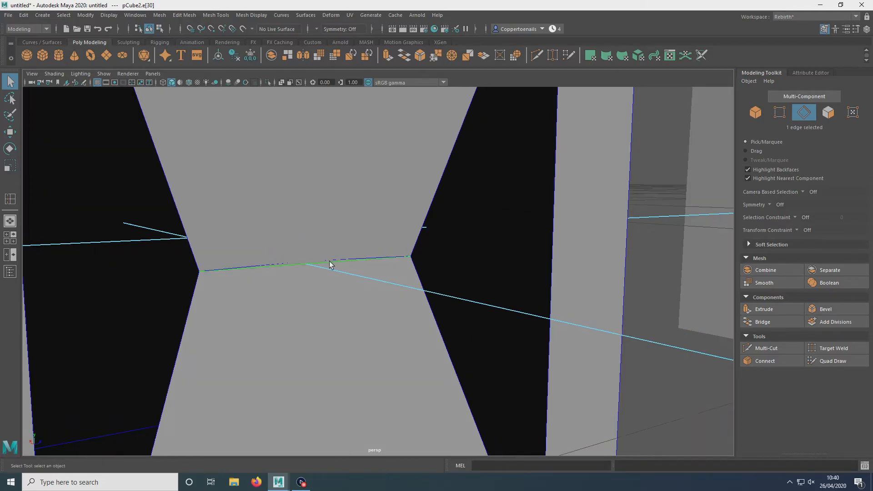
pyautogui.scroll(-4, 329, 262)
pyautogui.keyDown('alt'); pyautogui.moveTo(556, 215); pyautogui.dragTo(544, 231); pyautogui.keyUp('alt')
pyautogui.keyDown('alt'); pyautogui.moveTo(544, 231); pyautogui.dragTo(352, 254, button='middle'); pyautogui.keyUp('alt')
pyautogui.moveTo(353, 254); pyautogui.dragTo(419, 204, button='right')
pyautogui.keyDown('alt'); pyautogui.moveTo(419, 204); pyautogui.dragTo(361, 163); pyautogui.keyUp('alt')
pyautogui.moveTo(385, 285)
pyautogui.mouseDown(button='right')
pyautogui.moveTo(383, 255)
pyautogui.moveTo(378, 271)
pyautogui.mouseUp(button='right')
pyautogui.click(411, 311)
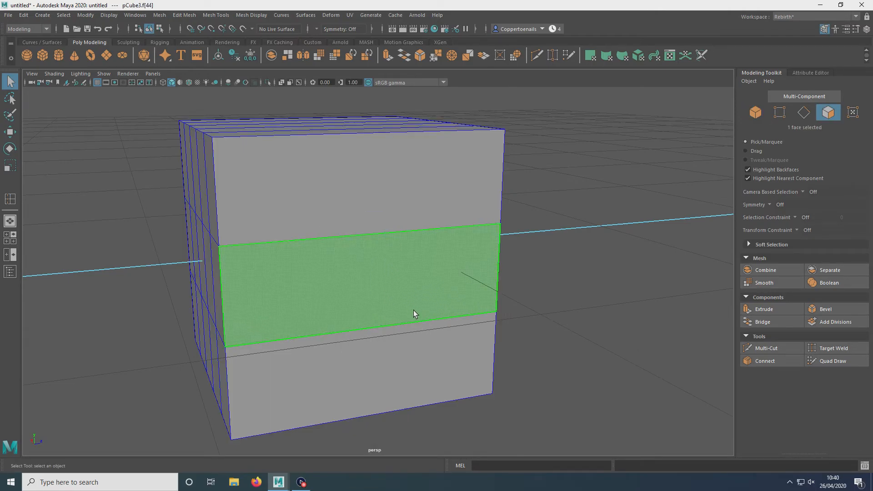
pyautogui.press('Delete')
# Step: Select a top corner vertex of the third cube and move it upward with the Move tool
pyautogui.keyDown('alt'); pyautogui.moveTo(413, 310); pyautogui.dragTo(379, 250); pyautogui.keyUp('alt')
pyautogui.click(671, 213)
pyautogui.keyDown('shift'); pyautogui.click(415, 250); pyautogui.keyUp('shift')
pyautogui.keyDown('alt'); pyautogui.moveTo(671, 214); pyautogui.dragTo(402, 265); pyautogui.keyUp('alt')
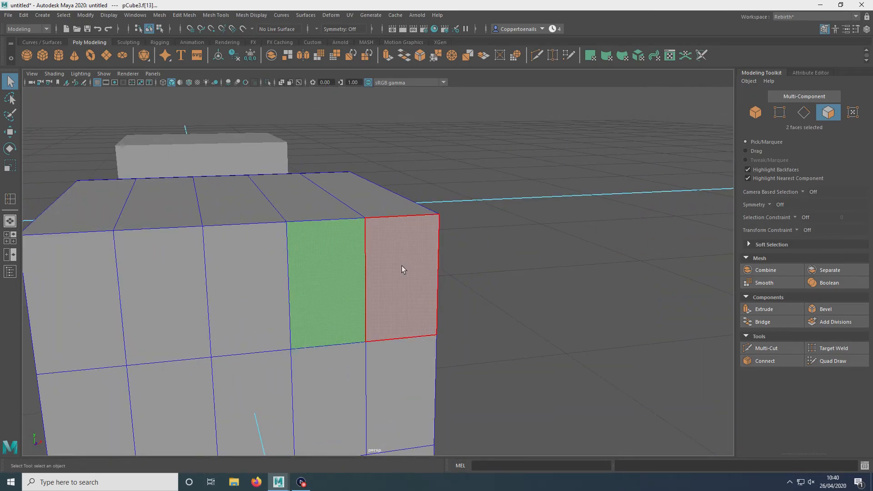
pyautogui.moveTo(408, 226); pyautogui.dragTo(385, 217, button='right')
pyautogui.moveTo(420, 200); pyautogui.dragTo(488, 125)
pyautogui.press('w')
pyautogui.moveTo(295, 171); pyautogui.dragTo(305, 179)
pyautogui.moveTo(300, 174); pyautogui.dragTo(379, 214)
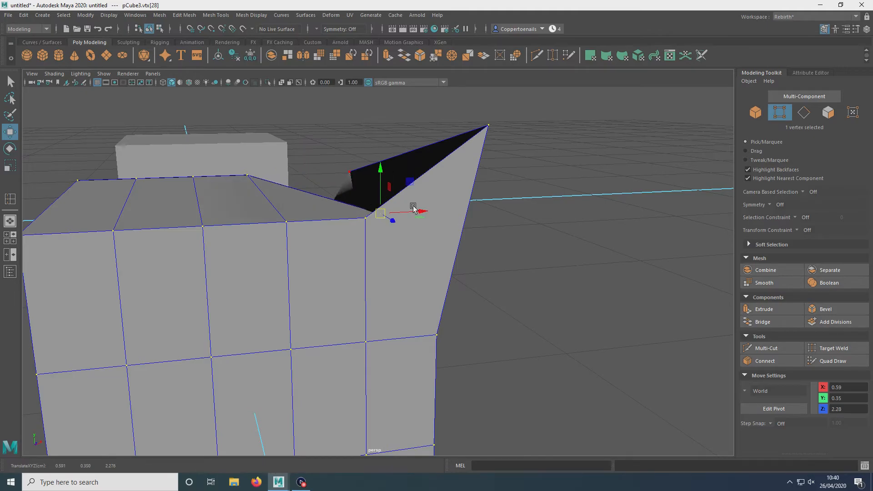
pyautogui.click(597, 276)
pyautogui.keyDown('alt'); pyautogui.moveTo(552, 263); pyautogui.dragTo(478, 214); pyautogui.keyUp('alt')
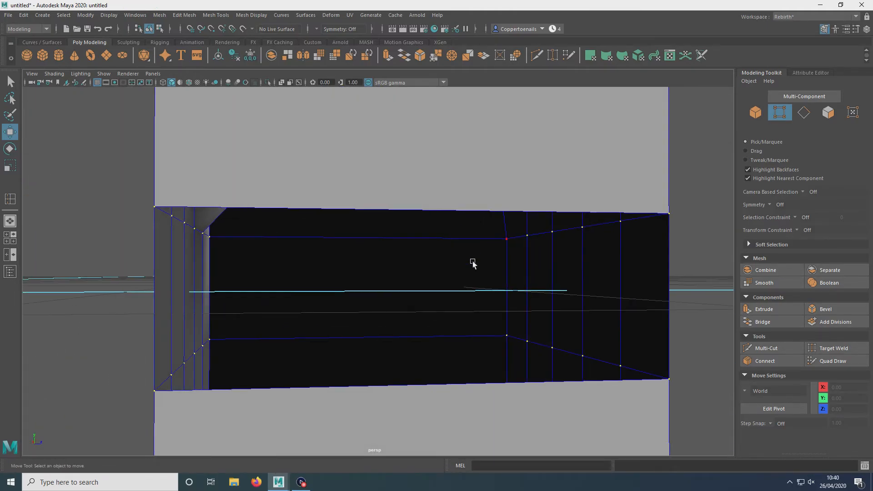
pyautogui.moveTo(447, 247)
pyautogui.keyDown('alt'); pyautogui.mouseDown()
pyautogui.moveTo(405, 234)
pyautogui.moveTo(447, 236)
pyautogui.mouseUp(); pyautogui.keyUp('alt')
pyautogui.hotkey('ctrl', 'z')
pyautogui.hotkey('ctrl', 'z')
# Step: Select the border edge loops around the third cube's deleted-face opening and fill the hole
pyautogui.scroll(-3, 491, 205)
pyautogui.keyDown('alt'); pyautogui.moveTo(492, 194); pyautogui.dragTo(486, 134, button='middle'); pyautogui.keyUp('alt')
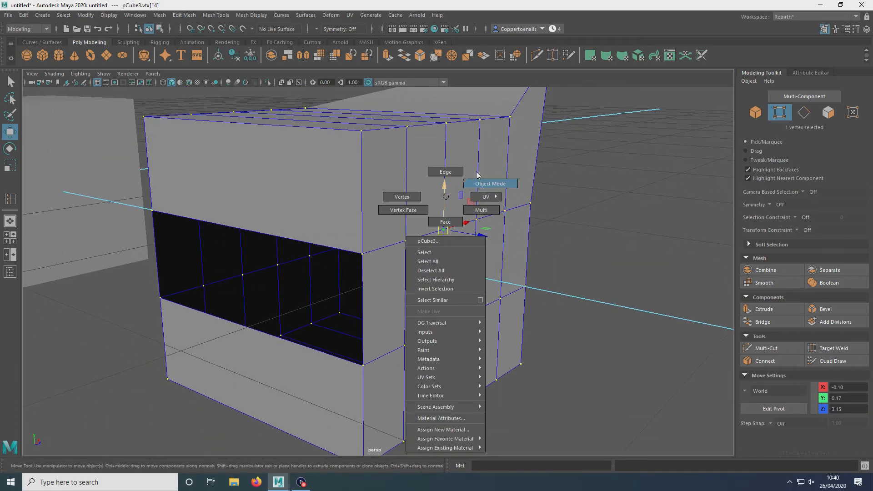
pyautogui.moveTo(477, 171); pyautogui.dragTo(479, 170, button='right')
pyautogui.moveTo(444, 306)
pyautogui.keyDown('alt'); pyautogui.mouseDown()
pyautogui.moveTo(514, 290)
pyautogui.moveTo(522, 280)
pyautogui.moveTo(347, 253)
pyautogui.moveTo(428, 286)
pyautogui.mouseUp(); pyautogui.keyUp('alt')
pyautogui.click(674, 303)
pyautogui.keyDown('alt'); pyautogui.moveTo(428, 286); pyautogui.dragTo(469, 302, button='middle'); pyautogui.keyUp('alt')
pyautogui.keyDown('alt'); pyautogui.moveTo(469, 304); pyautogui.dragTo(417, 206); pyautogui.keyUp('alt')
pyautogui.moveTo(417, 207); pyautogui.dragTo(409, 205, button='right')
pyautogui.click(402, 227)
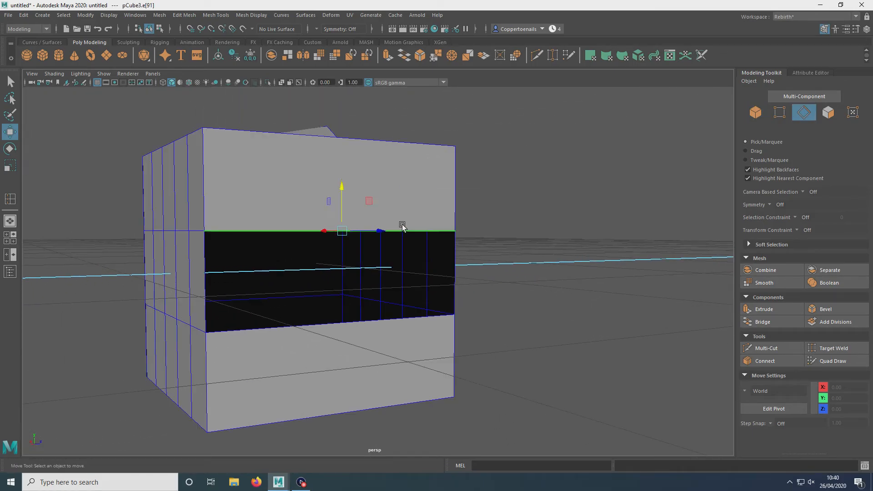
pyautogui.keyDown('shift'); pyautogui.doubleClick(209, 259); pyautogui.keyUp('shift')
pyautogui.keyDown('alt'); pyautogui.moveTo(436, 302); pyautogui.dragTo(222, 227); pyautogui.keyUp('alt')
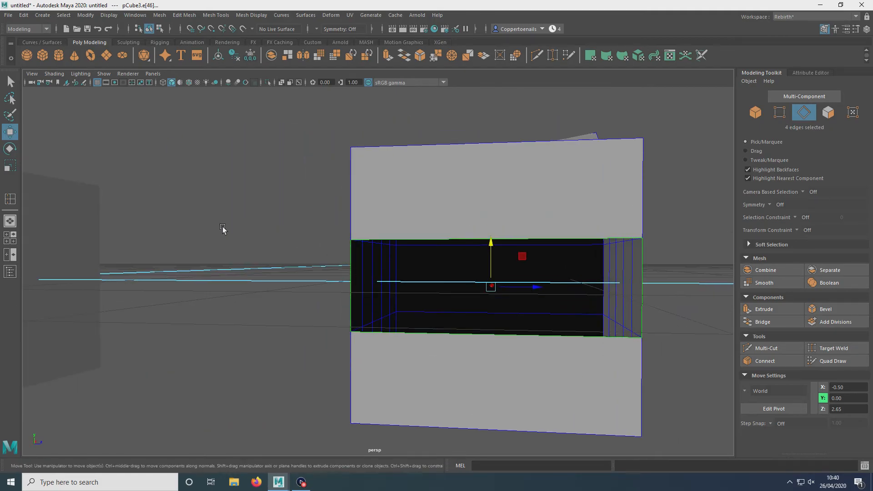
pyautogui.scroll(2, 242, 219)
pyautogui.click(243, 219)
pyautogui.click(404, 235)
pyautogui.doubleClick(439, 233)
pyautogui.keyDown('alt'); pyautogui.moveTo(429, 250); pyautogui.dragTo(412, 202); pyautogui.keyUp('alt')
pyautogui.click(412, 202)
pyautogui.keyDown('shift'); pyautogui.click(543, 229); pyautogui.keyUp('shift')
pyautogui.keyDown('shift'); pyautogui.click(497, 329); pyautogui.keyUp('shift')
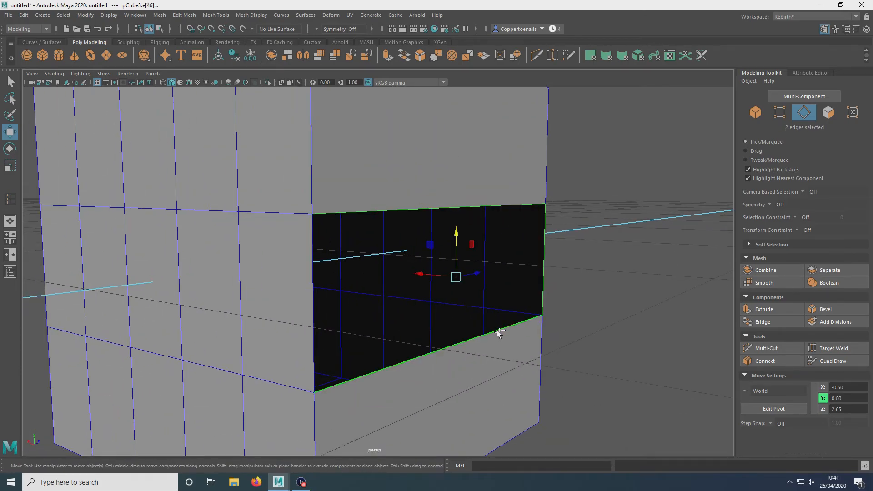
pyautogui.keyDown('shift'); pyautogui.click(310, 318); pyautogui.keyUp('shift')
pyautogui.click(555, 211)
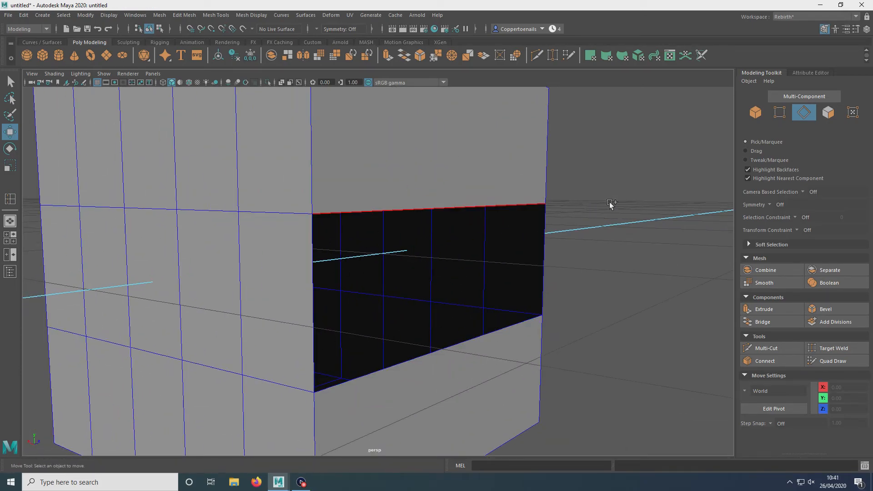
pyautogui.doubleClick(512, 198)
pyautogui.keyDown('alt'); pyautogui.moveTo(512, 199); pyautogui.dragTo(333, 244); pyautogui.keyUp('alt')
pyautogui.click(159, 15)
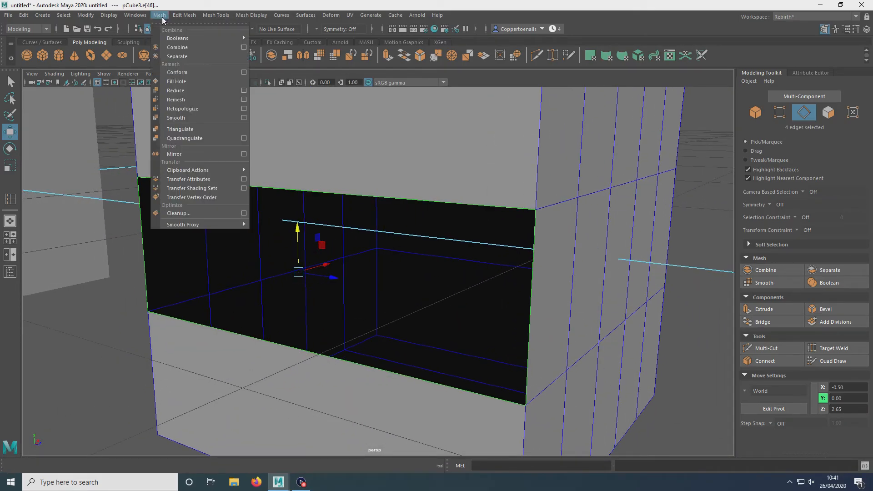
pyautogui.click(186, 83)
# Step: Examine the edited cubes and the rest of the scene from different angles
pyautogui.keyDown('alt'); pyautogui.moveTo(189, 260); pyautogui.dragTo(273, 254); pyautogui.keyUp('alt')
pyautogui.scroll(-5, 444, 228)
pyautogui.moveTo(431, 230); pyautogui.dragTo(473, 232, button='right')
pyautogui.keyDown('alt'); pyautogui.moveTo(308, 326); pyautogui.dragTo(524, 319); pyautogui.keyUp('alt')
pyautogui.click(524, 318)
pyautogui.click(367, 283)
pyautogui.keyDown('alt'); pyautogui.moveTo(367, 283); pyautogui.dragTo(305, 282); pyautogui.keyUp('alt')
pyautogui.click(263, 318)
pyautogui.keyDown('alt'); pyautogui.moveTo(332, 197); pyautogui.dragTo(255, 200); pyautogui.keyUp('alt')
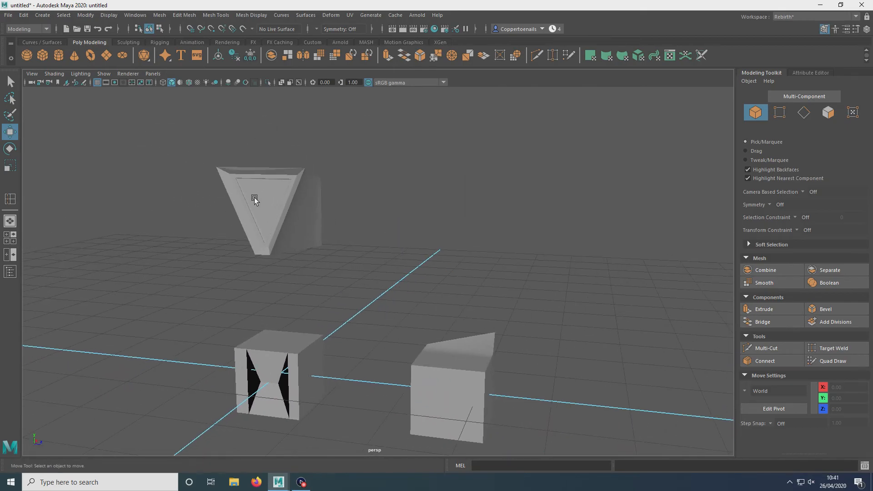
# Step: Review the current project's folder locations in the Project Window without changing them
pyautogui.click(8, 15)
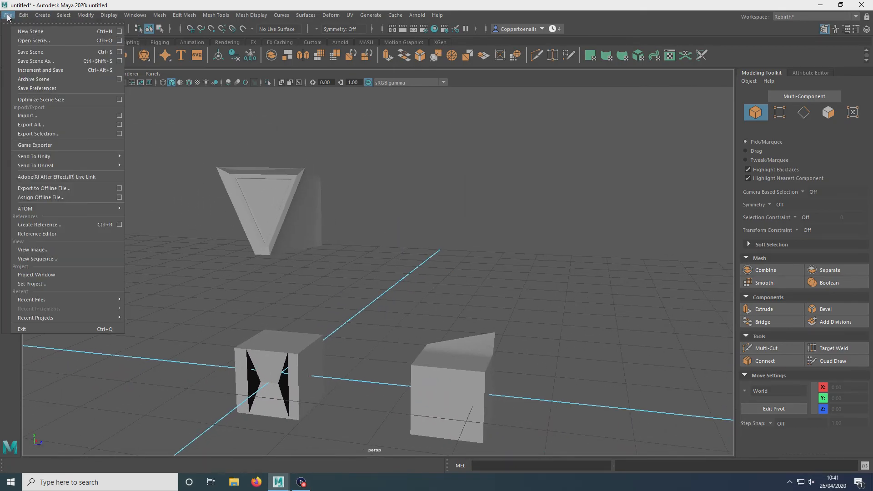
pyautogui.click(58, 276)
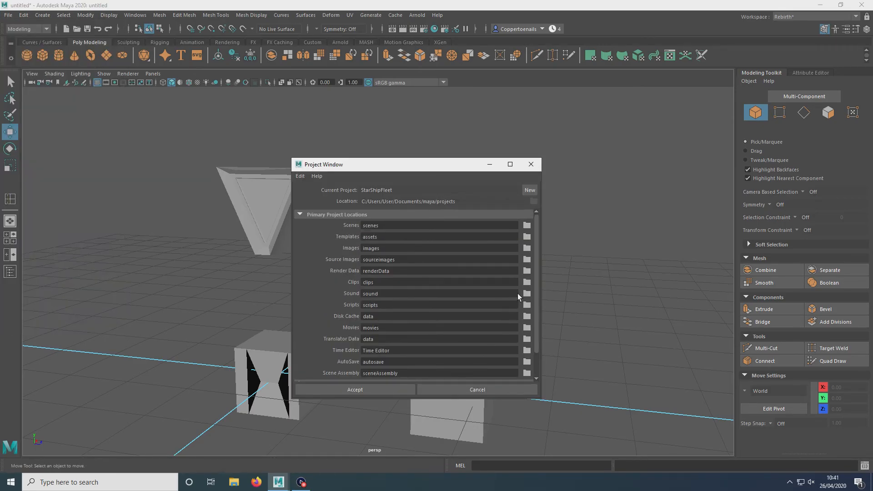
pyautogui.click(527, 271)
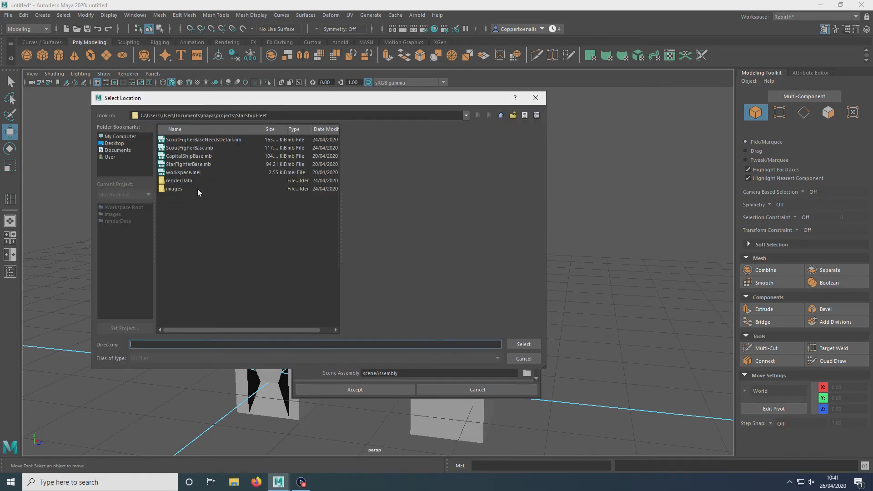
pyautogui.click(536, 98)
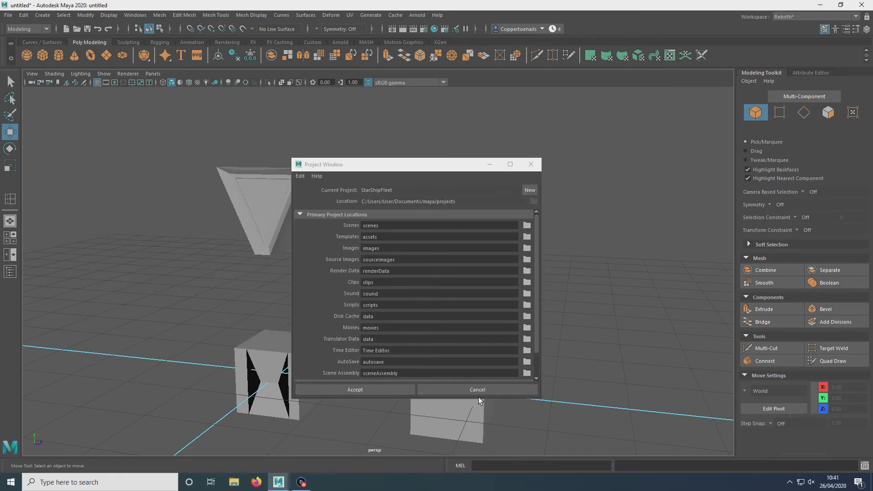
pyautogui.click(477, 391)
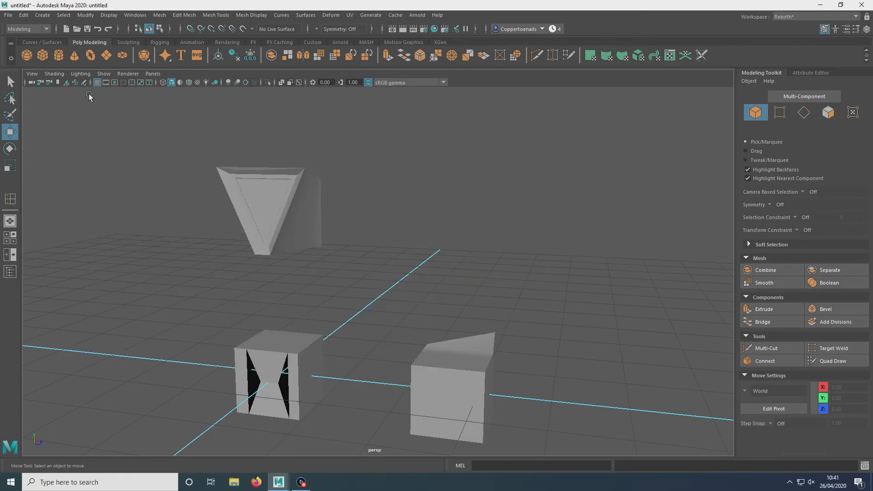
# Step: Set the project to a new folder named RobotArmy inside the Maya projects directory, creating a default workspace
pyautogui.click(9, 16)
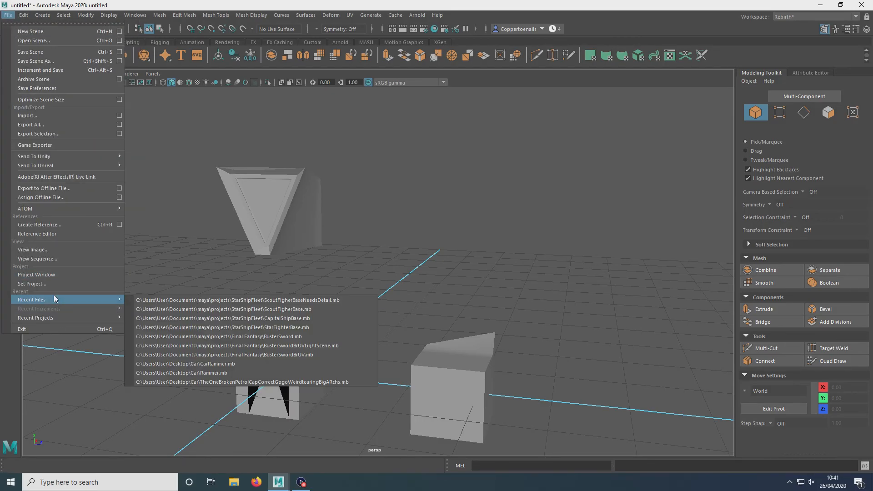
pyautogui.click(48, 283)
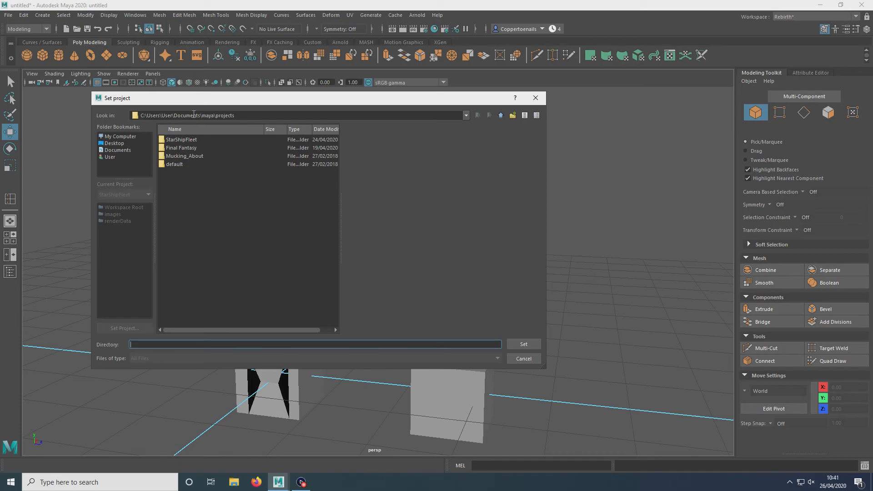
pyautogui.rightClick(183, 195)
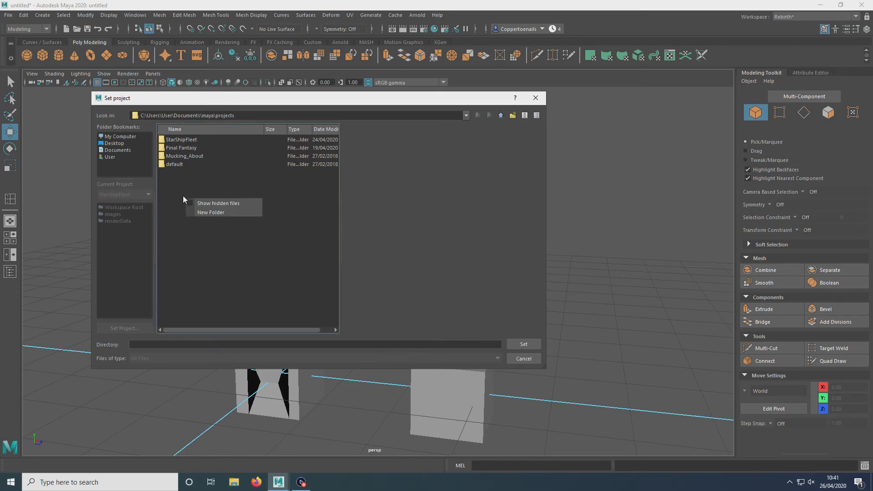
pyautogui.click(230, 212)
pyautogui.rightClick(251, 242)
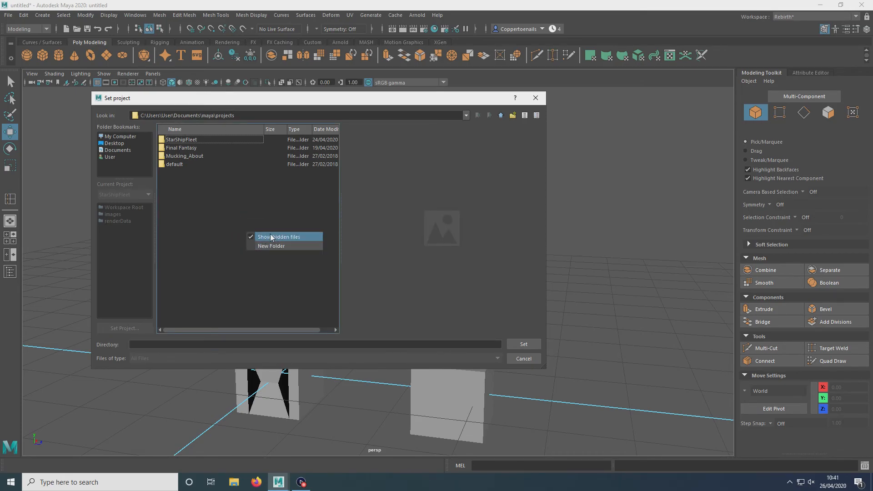
pyautogui.click(272, 237)
pyautogui.rightClick(254, 243)
pyautogui.click(270, 255)
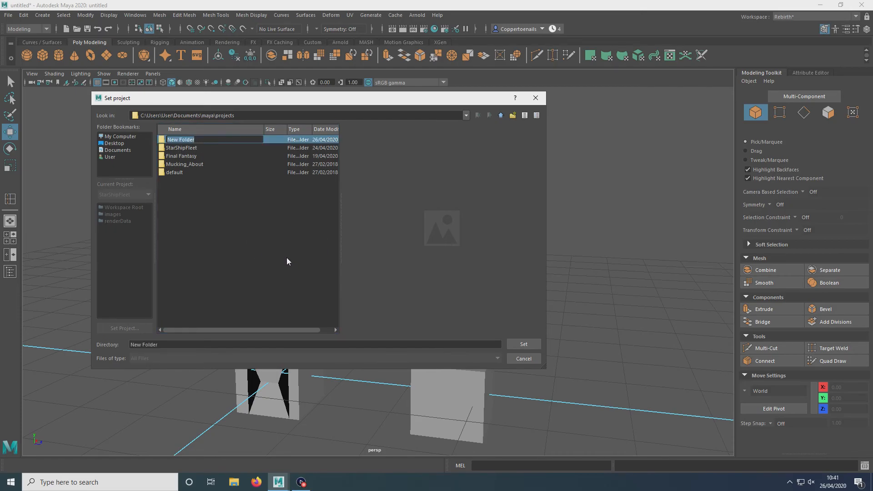
pyautogui.write('RobotARm')
pyautogui.press('BackSpace')
pyautogui.press('BackSpace')
pyautogui.write('rmy')
pyautogui.press('Return')
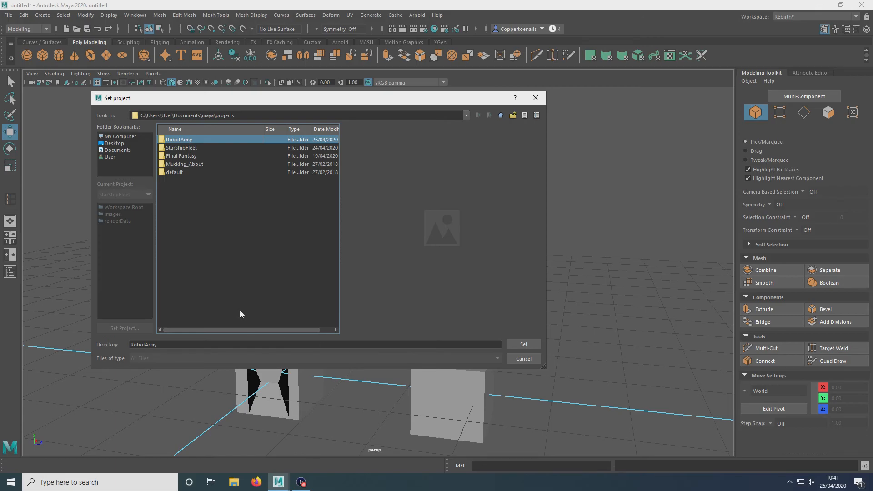
pyautogui.click(523, 345)
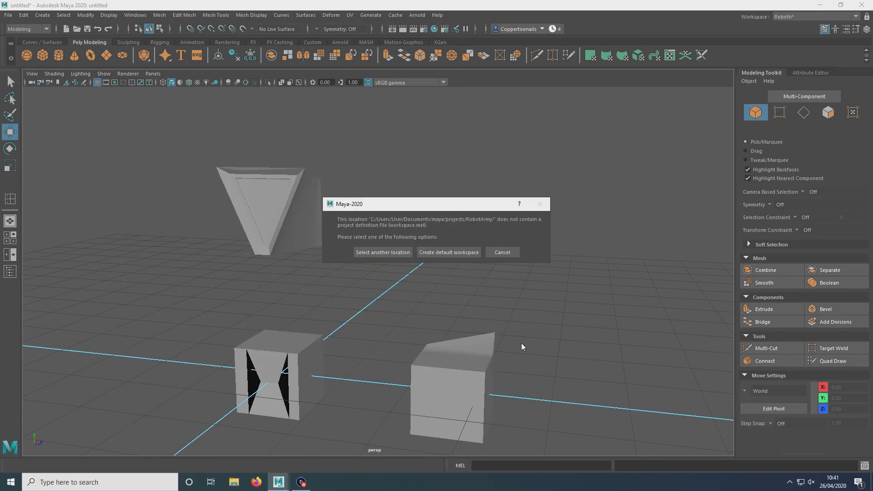
pyautogui.click(440, 252)
# Step: Save the scene as Tutorial in the RobotArmy project
pyautogui.hotkey('alt', 'space')
pyautogui.keyDown('alt'); pyautogui.moveTo(177, 183); pyautogui.dragTo(209, 178, button='middle'); pyautogui.keyUp('alt')
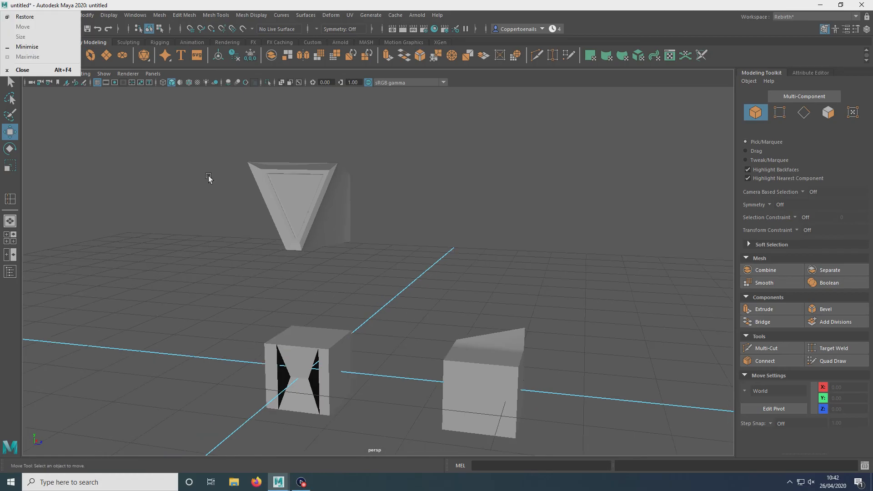
pyautogui.click(8, 15)
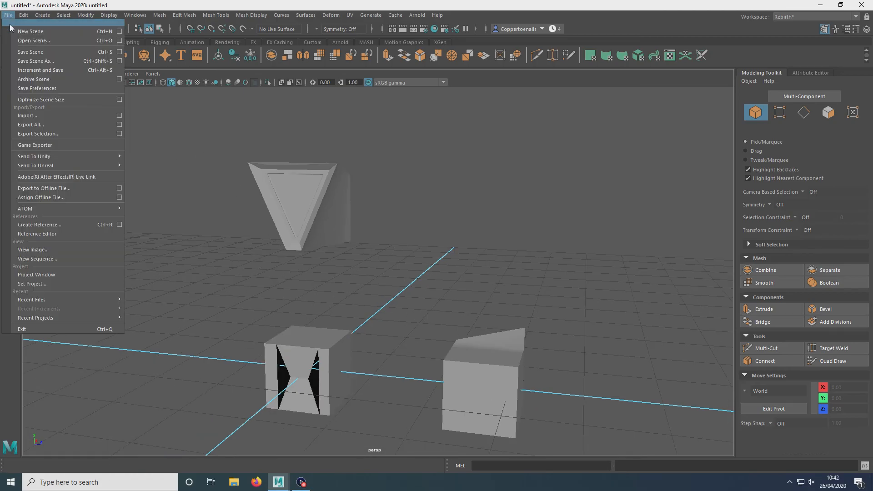
pyautogui.click(28, 61)
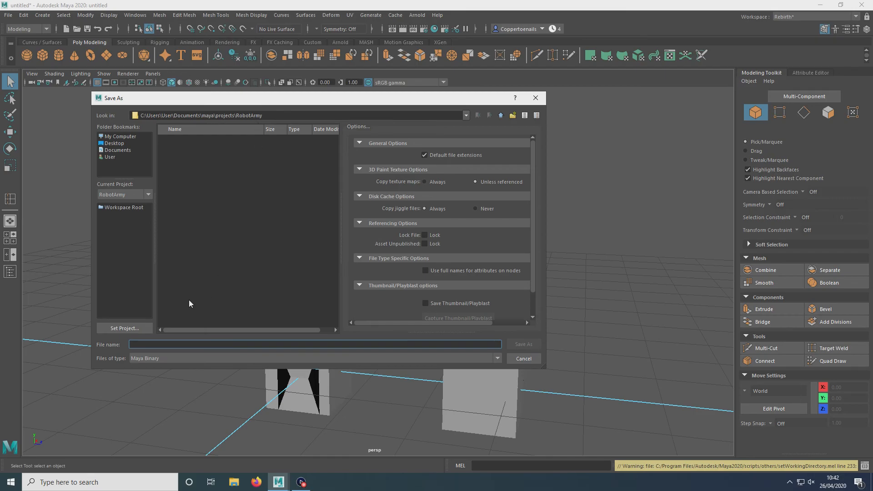
pyautogui.write('Tutorial')
pyautogui.press('Return')
pyautogui.press('w')
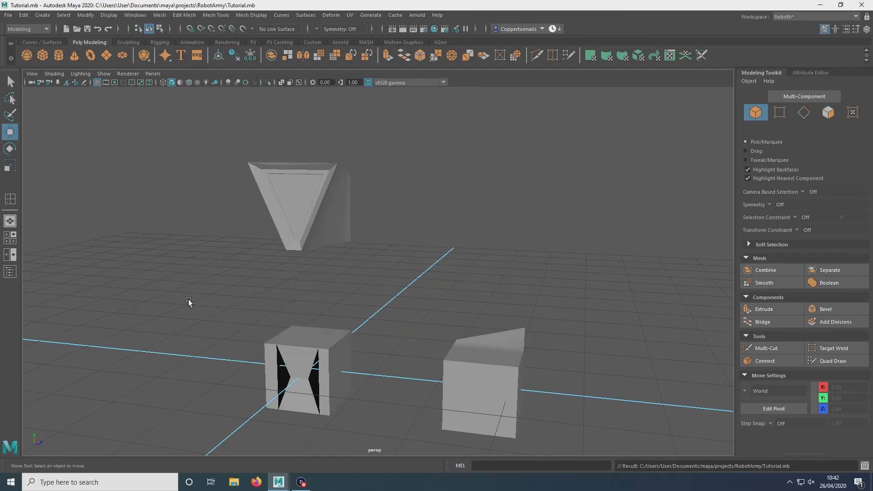
pyautogui.click(13, 17)
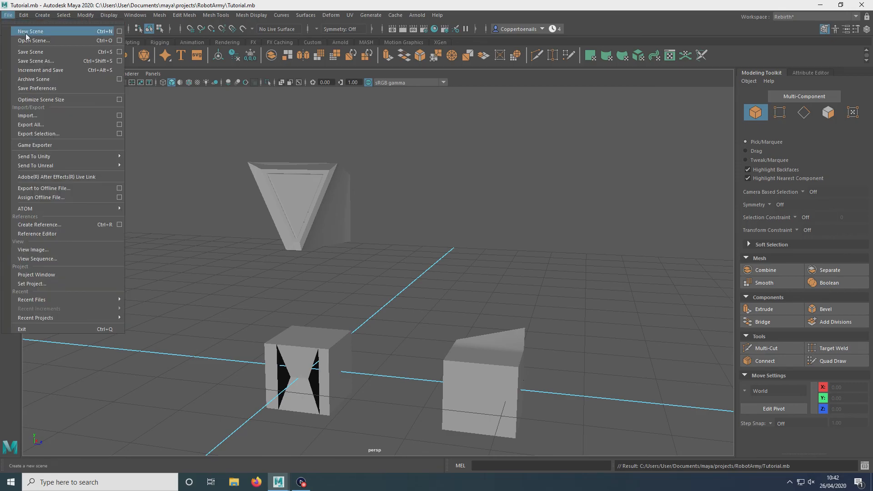
pyautogui.click(29, 42)
pyautogui.click(196, 141)
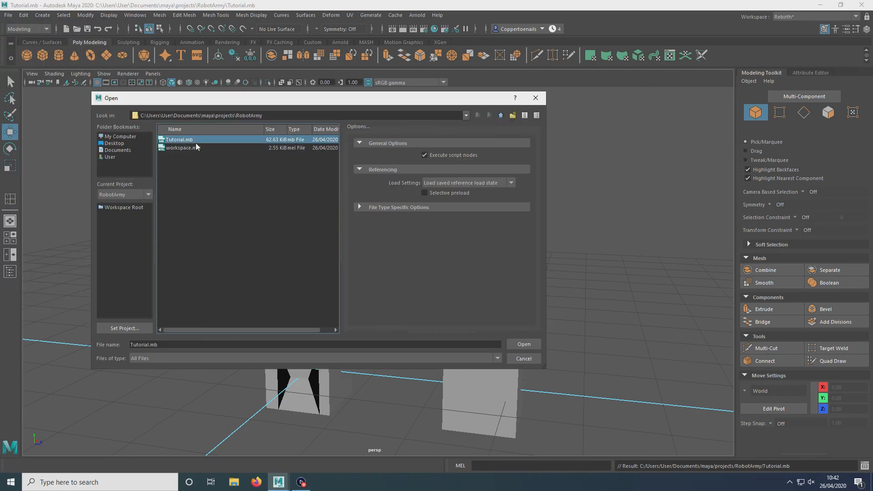
pyautogui.click(526, 360)
# Step: Orbit around the scene to inspect the modified cubes from several angles
pyautogui.click(304, 191)
pyautogui.click(12, 84)
pyautogui.scroll(-5, 405, 221)
pyautogui.click(406, 221)
pyautogui.keyDown('alt'); pyautogui.moveTo(406, 222); pyautogui.dragTo(547, 262); pyautogui.keyUp('alt')
pyautogui.keyDown('alt'); pyautogui.moveTo(547, 261); pyautogui.dragTo(482, 263, button='right'); pyautogui.keyUp('alt')
pyautogui.keyDown('alt'); pyautogui.moveTo(482, 263); pyautogui.dragTo(420, 240); pyautogui.keyUp('alt')
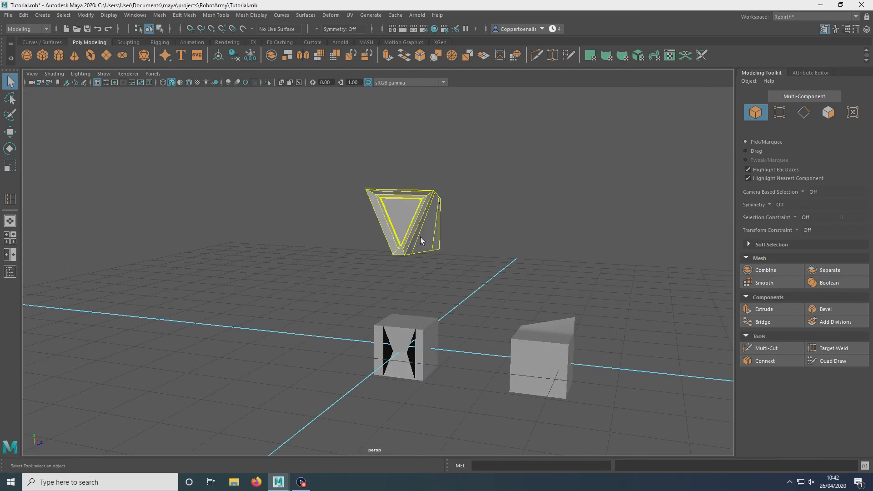
pyautogui.keyDown('alt'); pyautogui.moveTo(487, 275); pyautogui.dragTo(376, 152); pyautogui.keyUp('alt')
pyautogui.keyDown('alt'); pyautogui.moveTo(376, 152); pyautogui.dragTo(350, 218, button='right'); pyautogui.keyUp('alt')
pyautogui.keyDown('alt'); pyautogui.moveTo(350, 219); pyautogui.dragTo(373, 188); pyautogui.keyUp('alt')
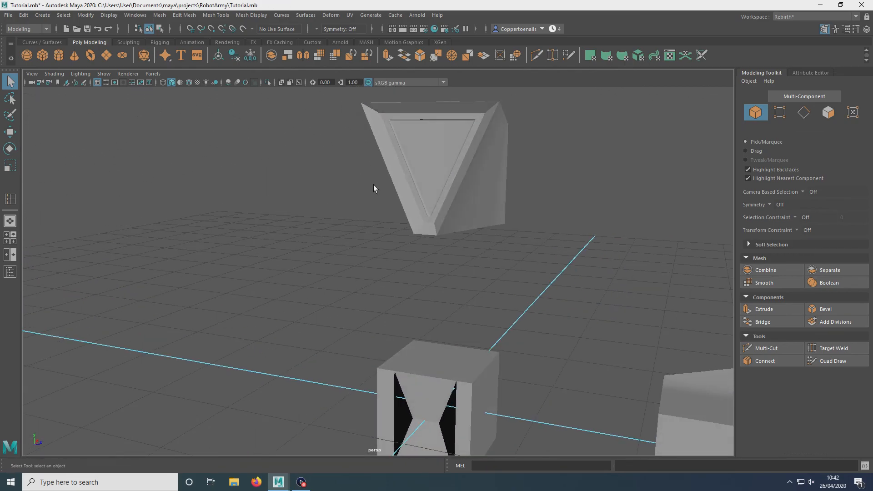
pyautogui.click(409, 219)
pyautogui.keyDown('alt'); pyautogui.moveTo(414, 218); pyautogui.dragTo(501, 272); pyautogui.keyUp('alt')
pyautogui.click(505, 277)
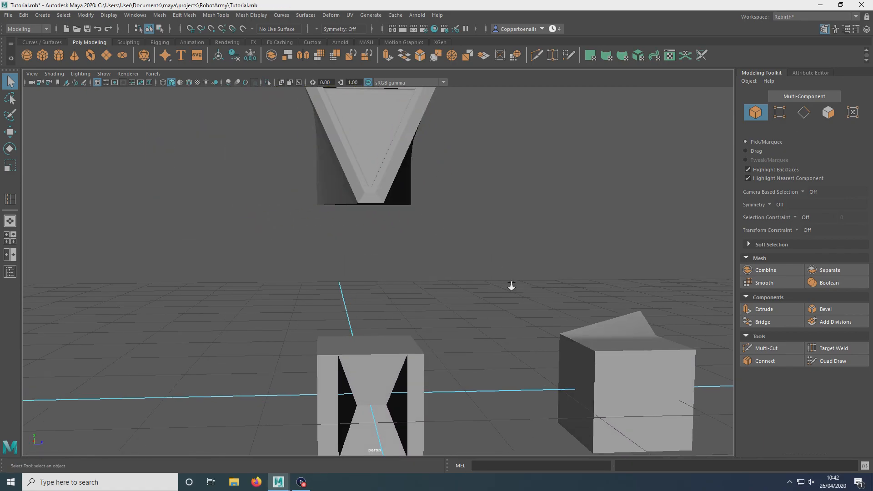
pyautogui.keyDown('alt'); pyautogui.moveTo(513, 287); pyautogui.dragTo(493, 186, button='right'); pyautogui.keyUp('alt')
pyautogui.keyDown('alt'); pyautogui.moveTo(493, 187); pyautogui.dragTo(449, 269); pyautogui.keyUp('alt')
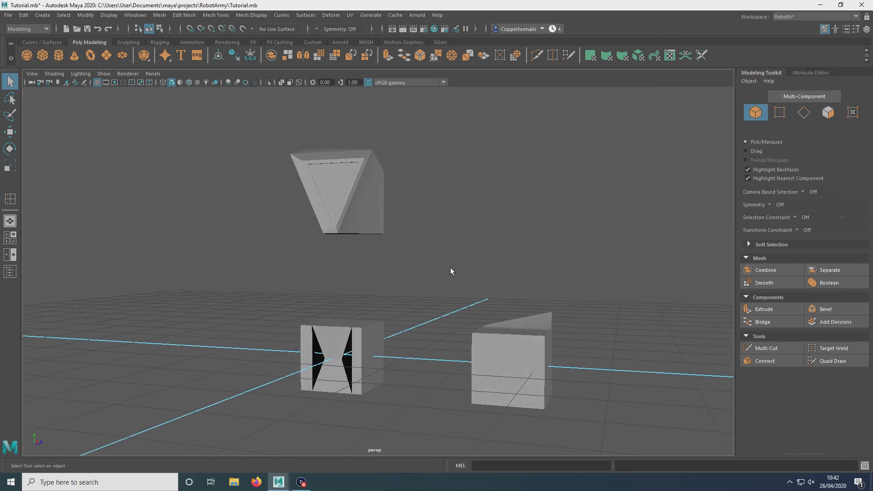
pyautogui.keyDown('alt'); pyautogui.moveTo(417, 224); pyautogui.dragTo(394, 220); pyautogui.keyUp('alt')
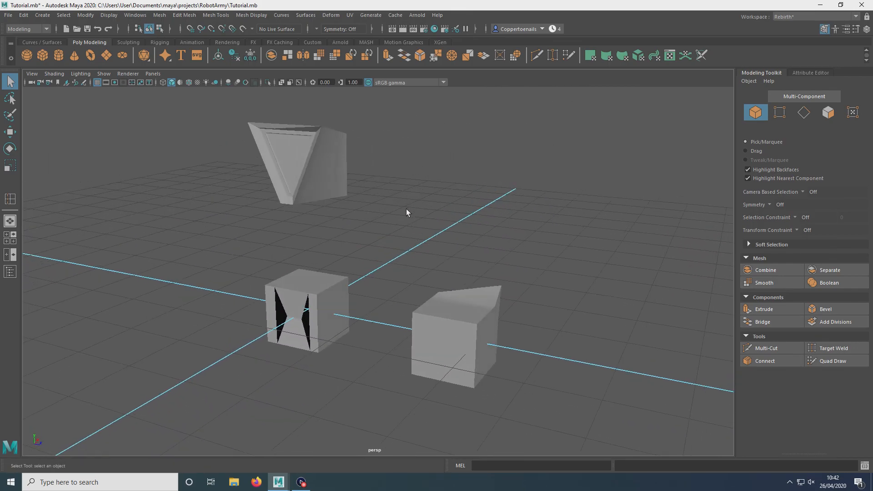
pyautogui.keyDown('alt'); pyautogui.moveTo(409, 208); pyautogui.dragTo(396, 204); pyautogui.keyUp('alt')
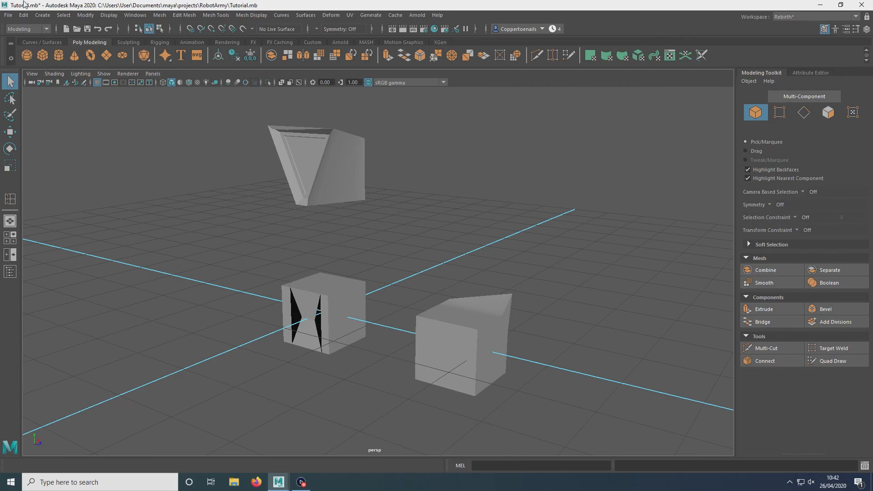
# Step: Save the current scene
pyautogui.click(9, 15)
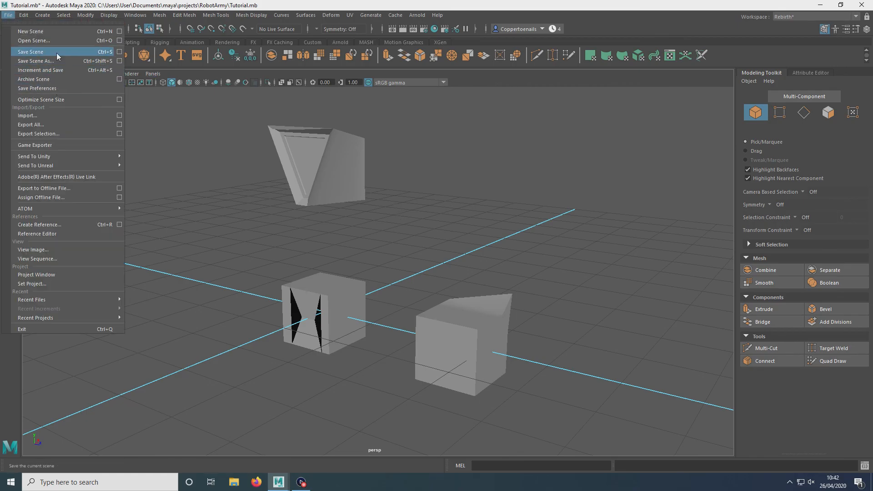
pyautogui.click(56, 53)
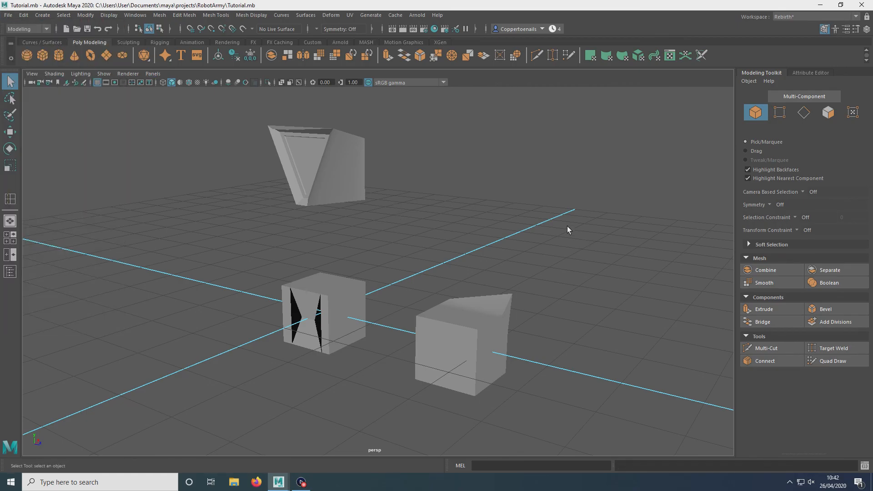